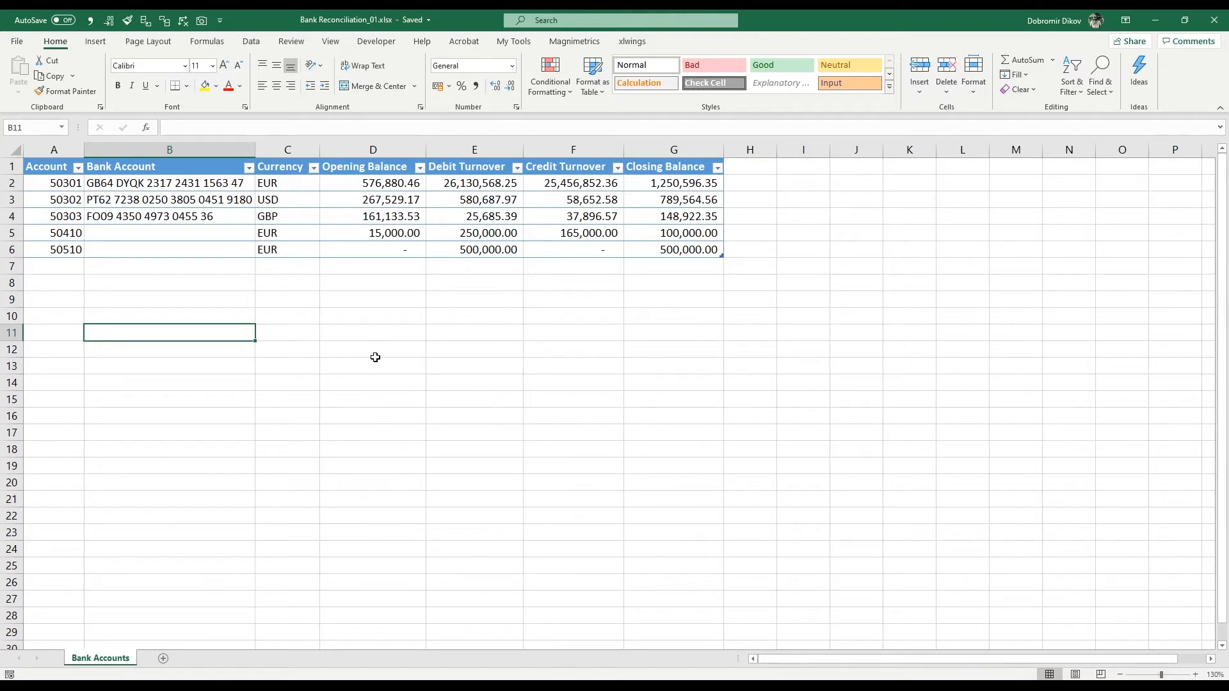
Step: Review the Account, Bank Account, Currency, Credit Turnover and Closing Balance columns of the bank accounts table
left_click_drag(57, 183, 60, 249)
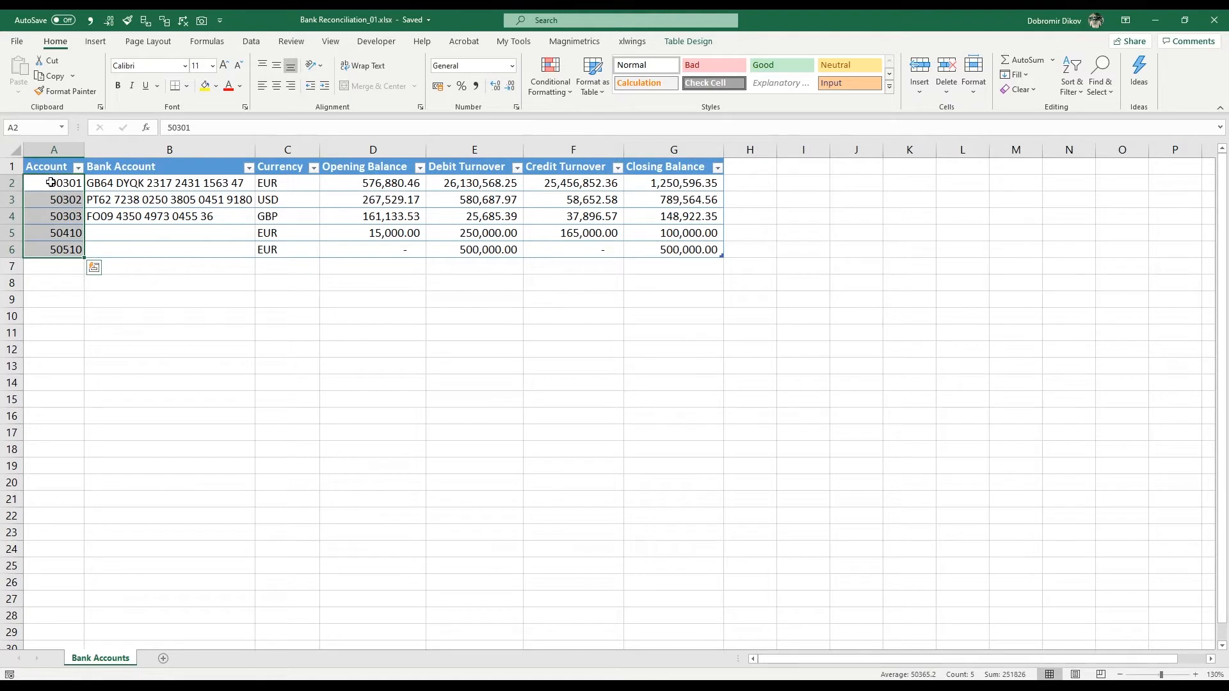
left_click_drag(153, 184, 187, 243)
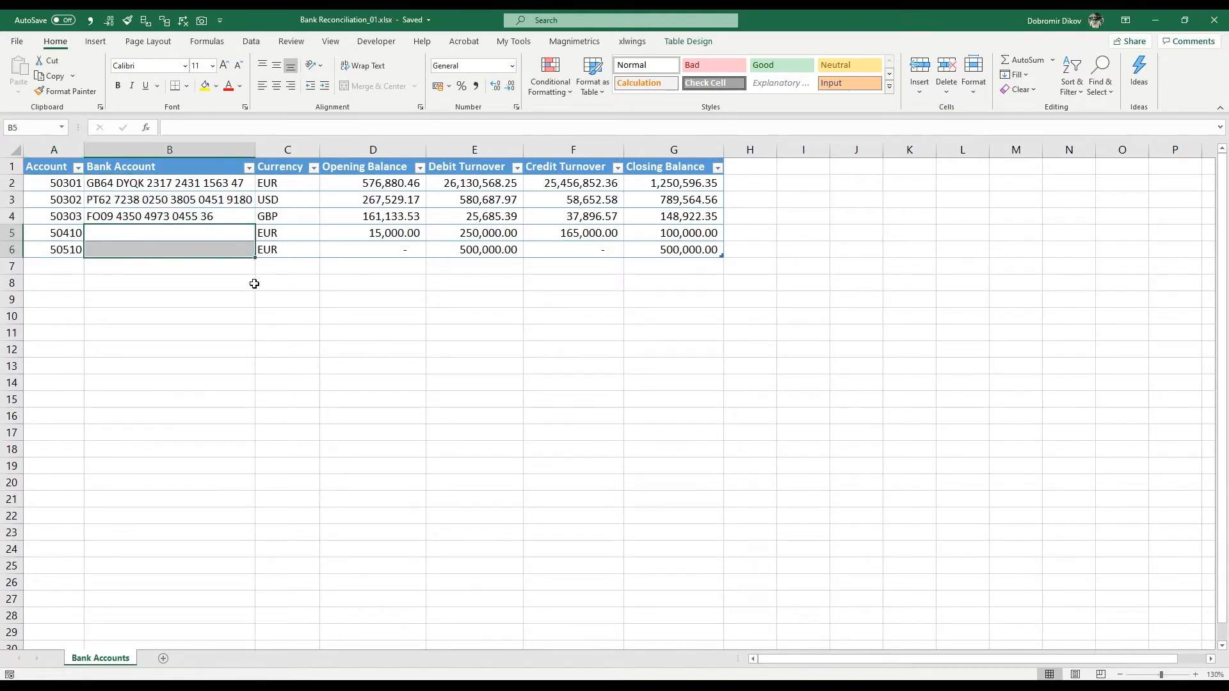
left_click_drag(291, 184, 294, 249)
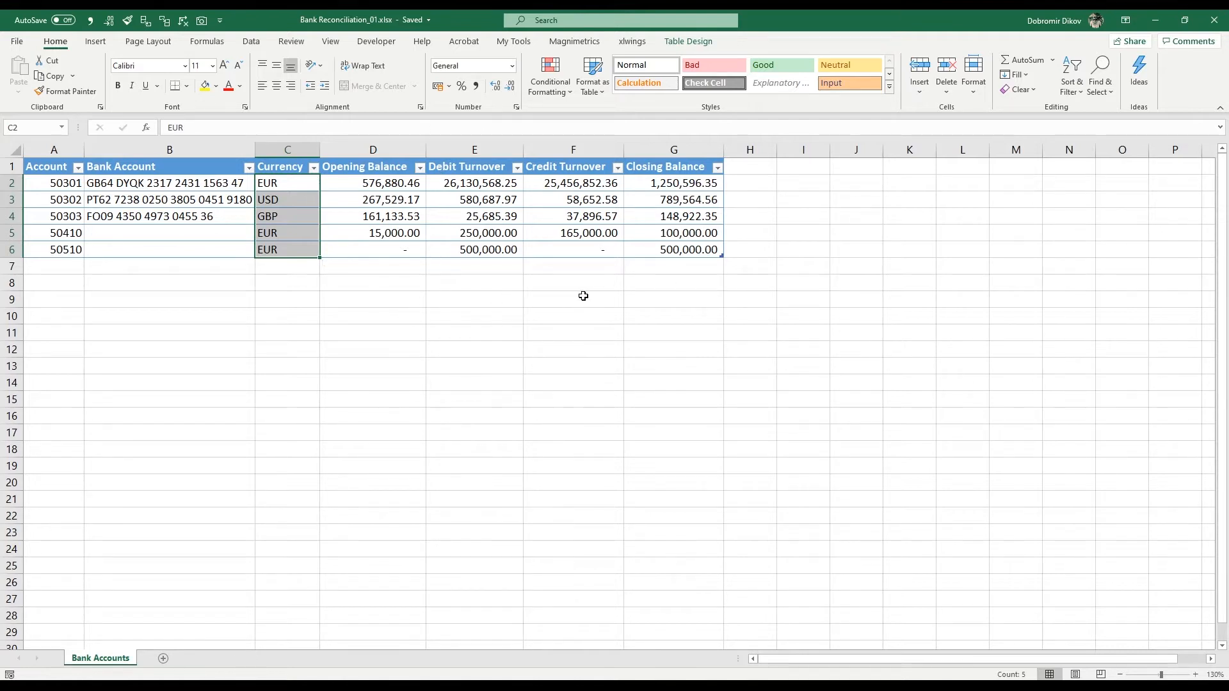
left_click_drag(579, 189, 576, 249)
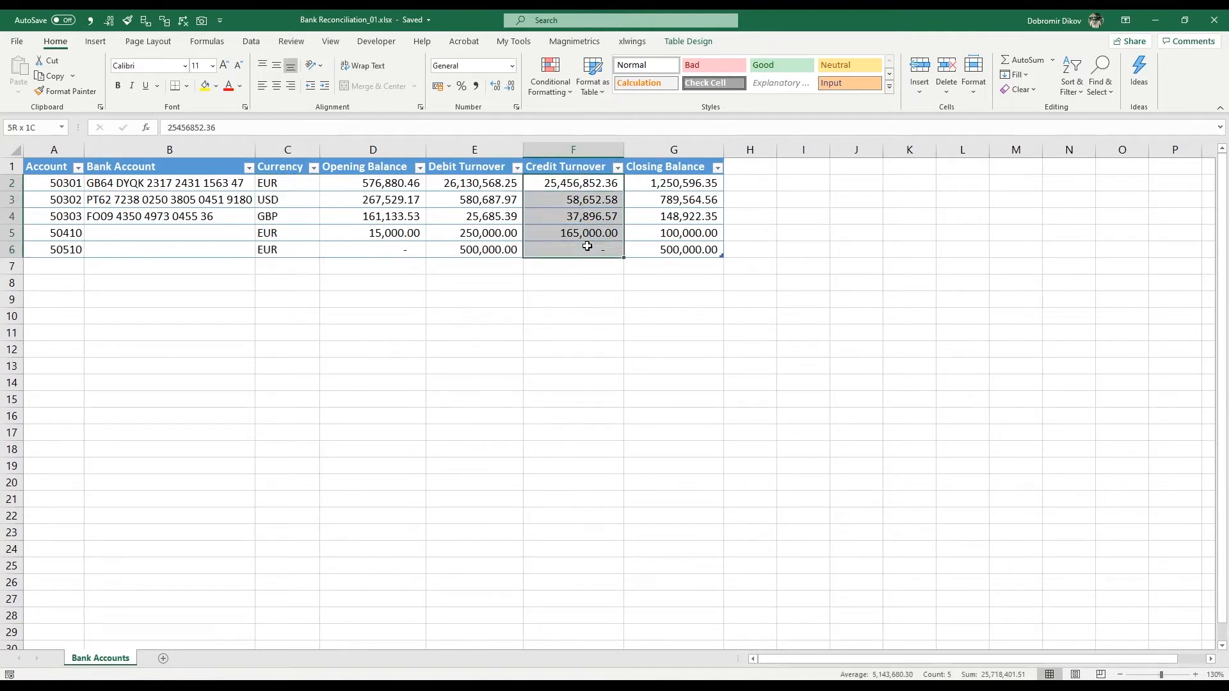
left_click_drag(666, 190, 672, 250)
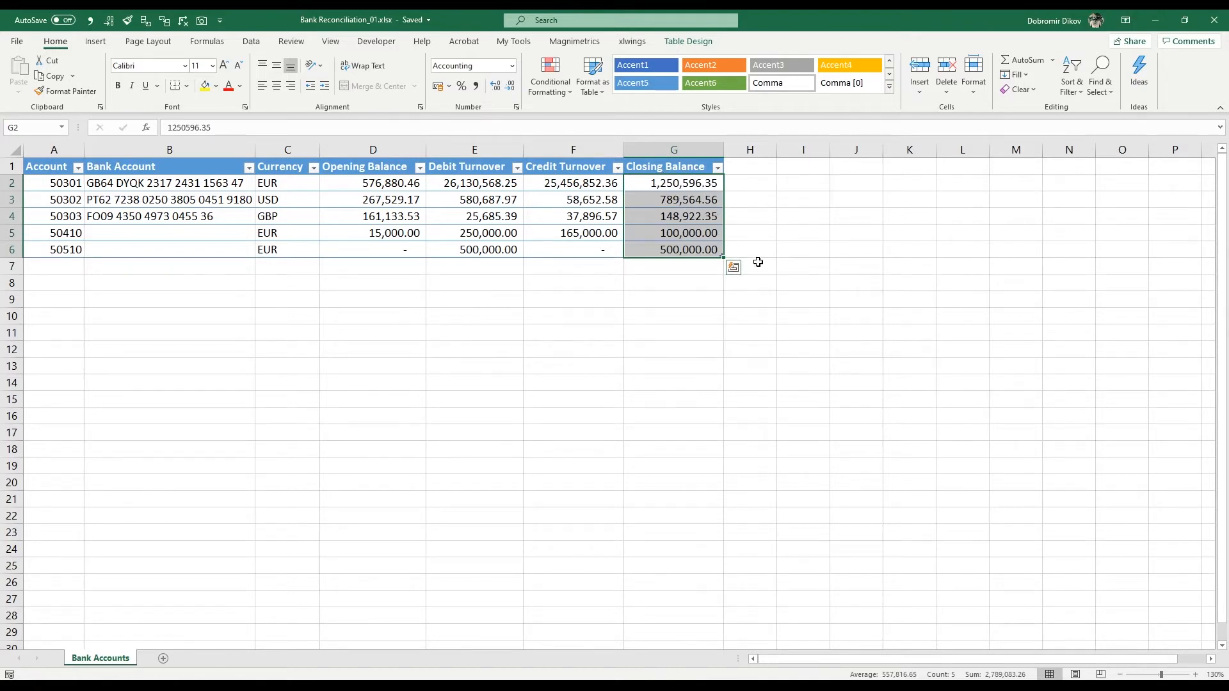
Step: Switch to Adobe Acrobat to review the bank statement's accounts, types, currencies and amounts, and return to the Excel workbook
key("alt+Tab")
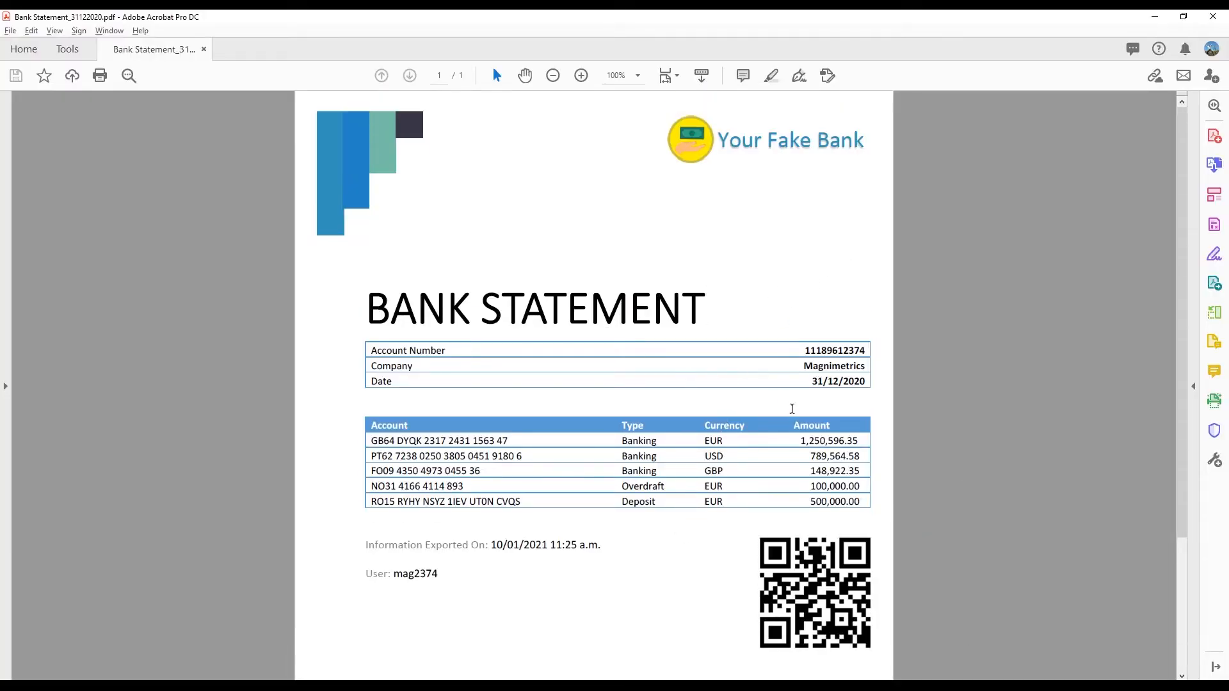
scroll(480, 345, "down", 1)
scroll(698, 515, "up", 1)
key("alt+Tab")
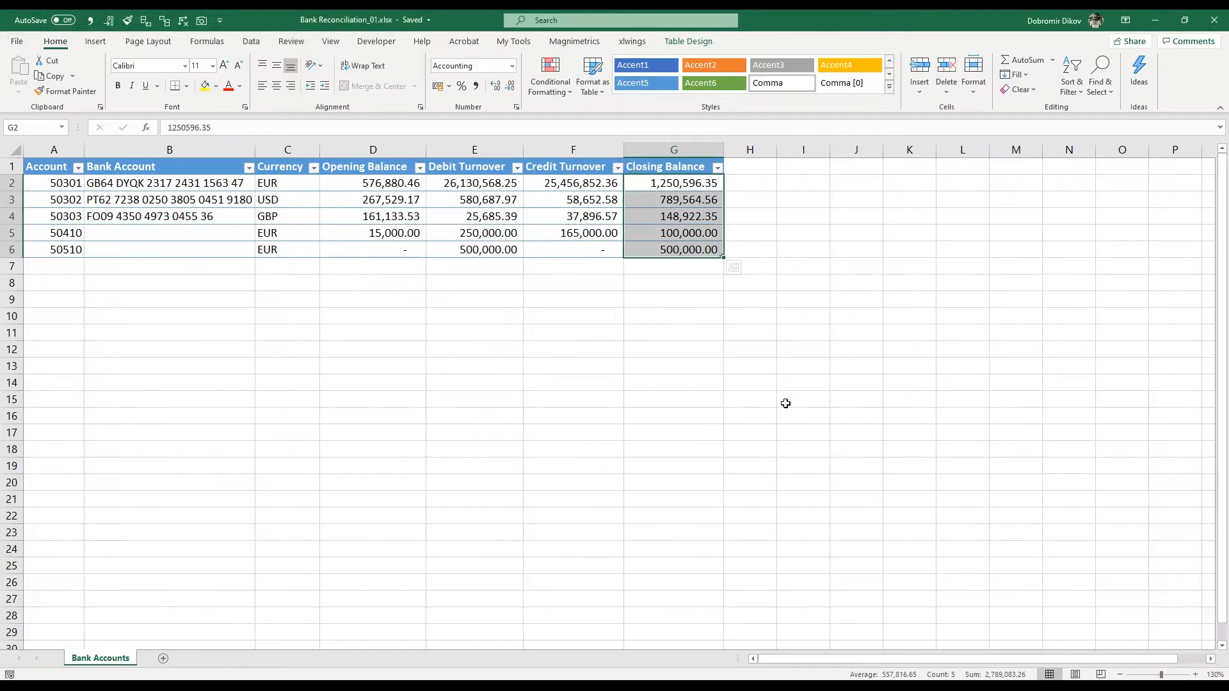
Step: Add a new worksheet, place it before the Bank Accounts sheet and open it
left_click(162, 659)
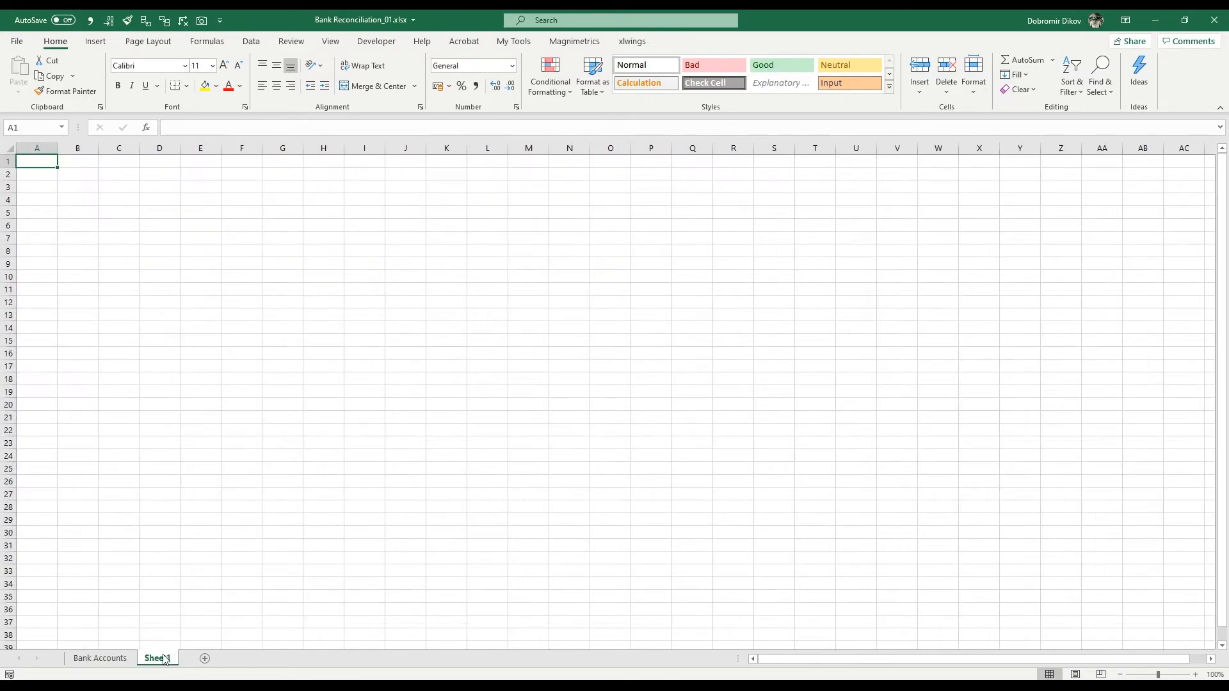
left_click_drag(78, 656, 174, 659)
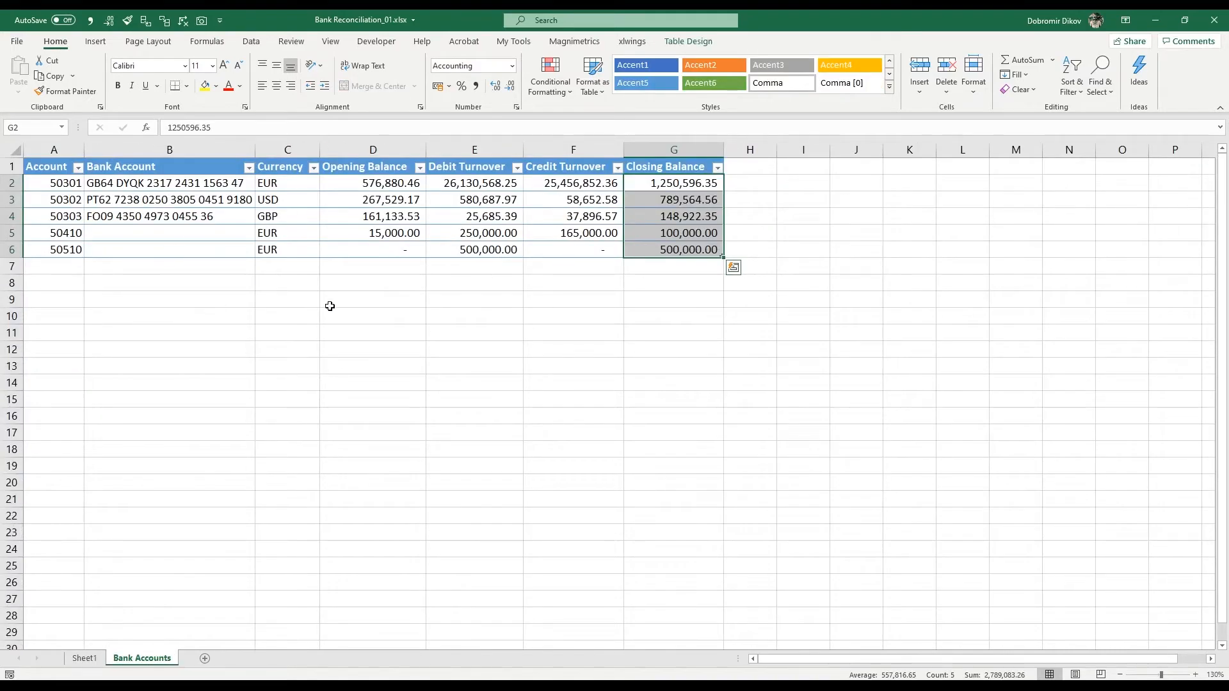
left_click(526, 265)
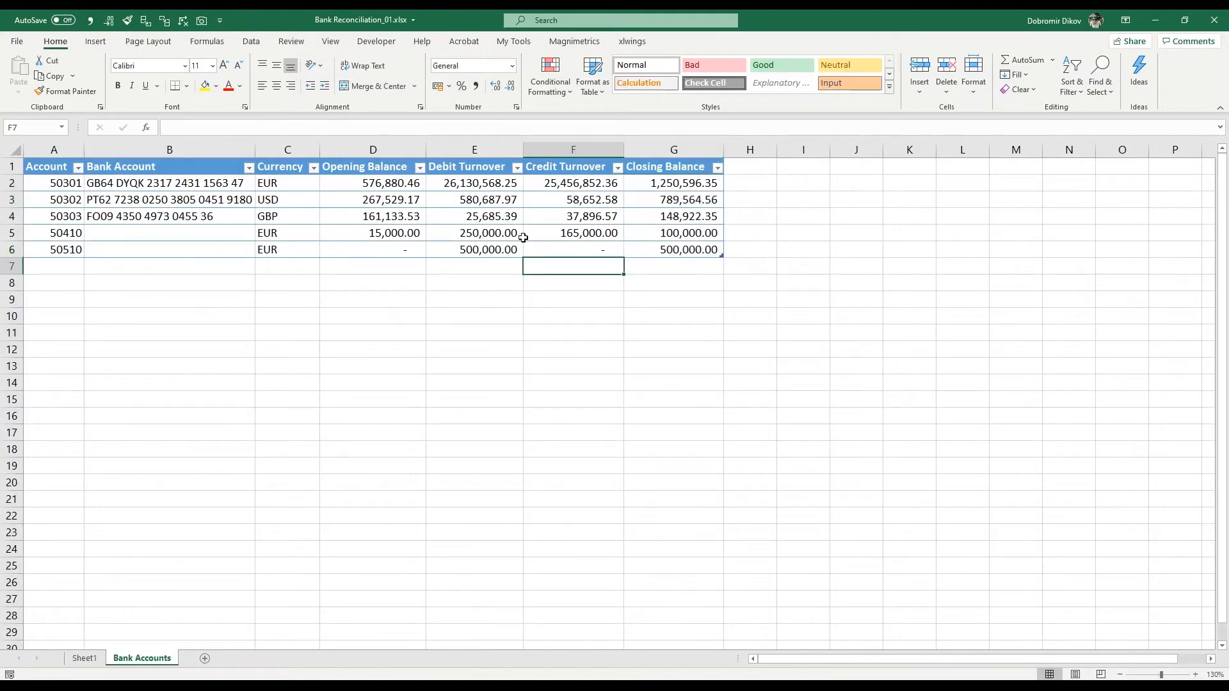
left_click(85, 658)
Step: Apply the Magnimetrics formatting to the new sheet with working name Bank Accounts Confirmation and sheet name Bank Reconciliation
left_click(579, 42)
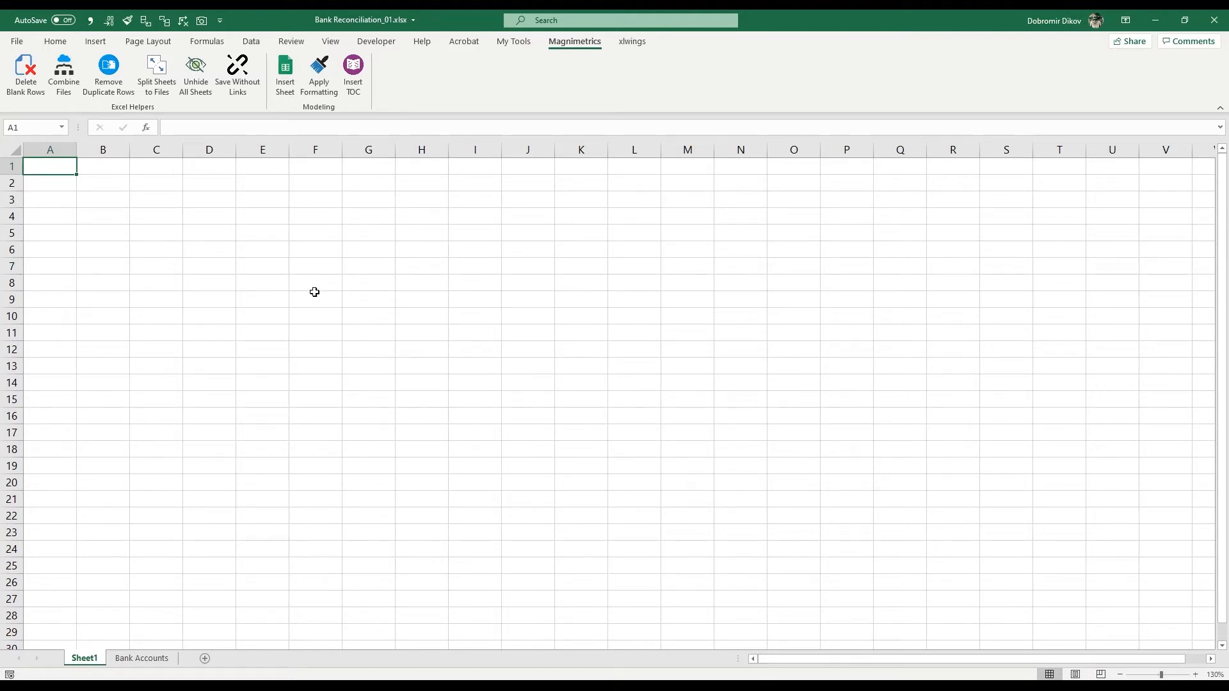
left_click(317, 90)
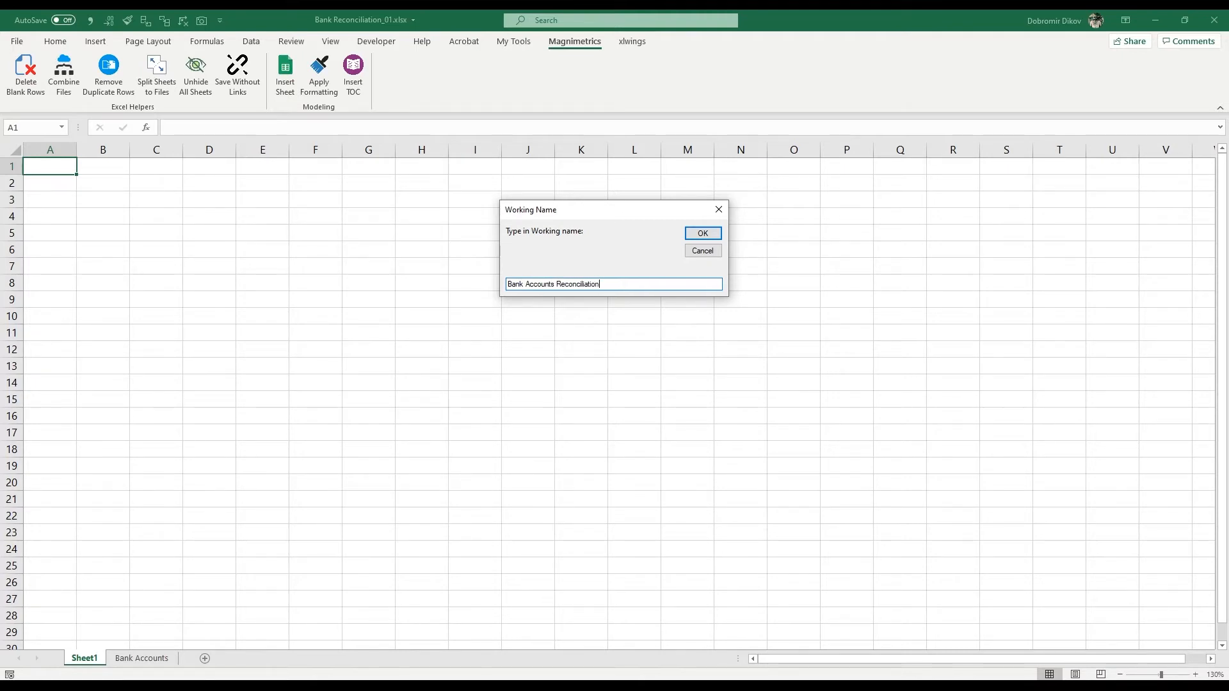
key("ctrl+shift+Left")
type("Confirmation")
key("Return")
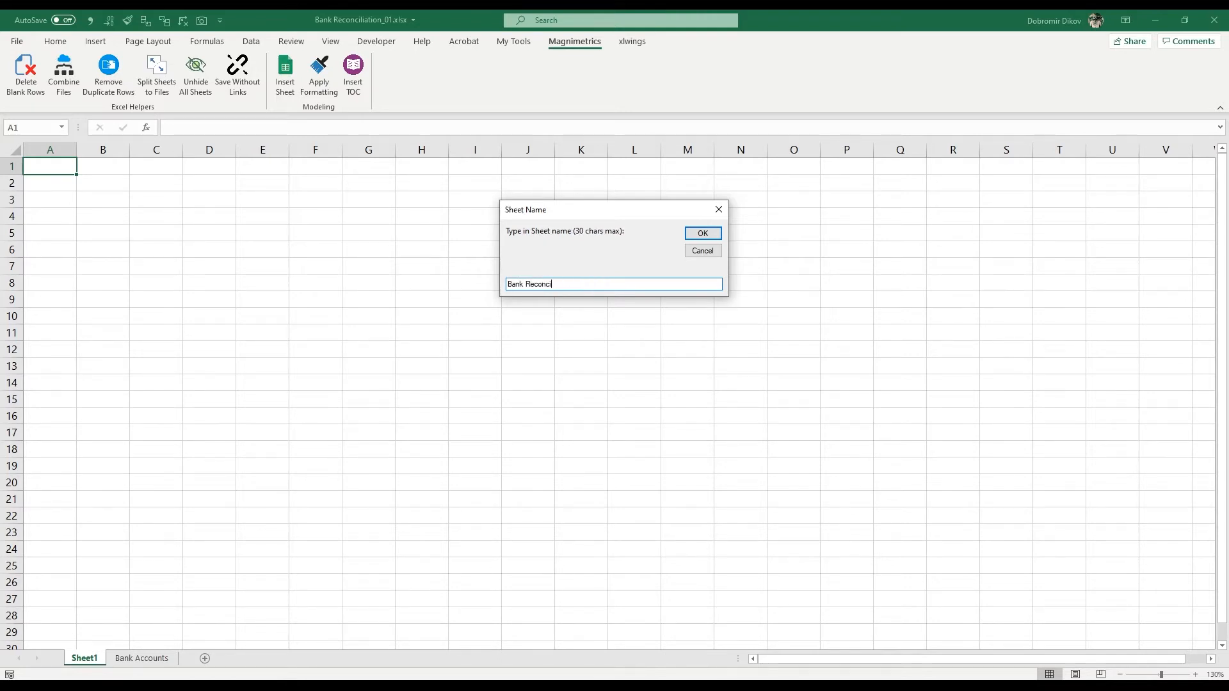
key("Return")
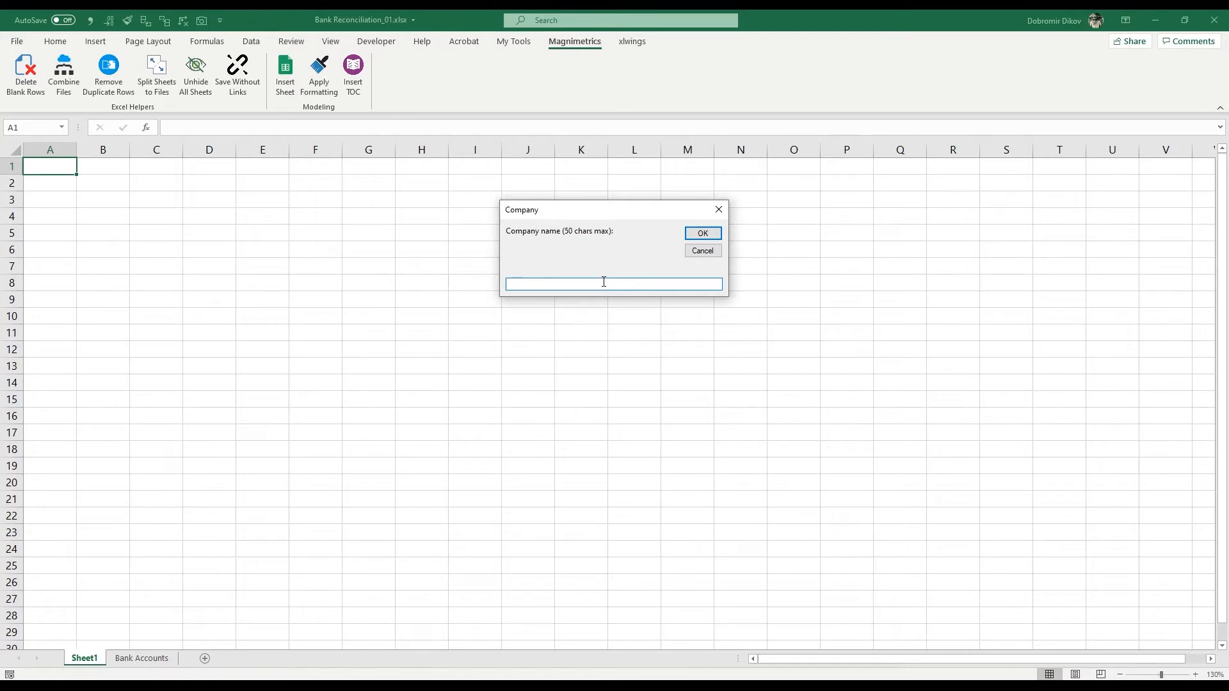
Step: Enter Magnimetrics as the company name and change the unit label in B5 to "in EUR"
type("Magnimetrics")
key("Return")
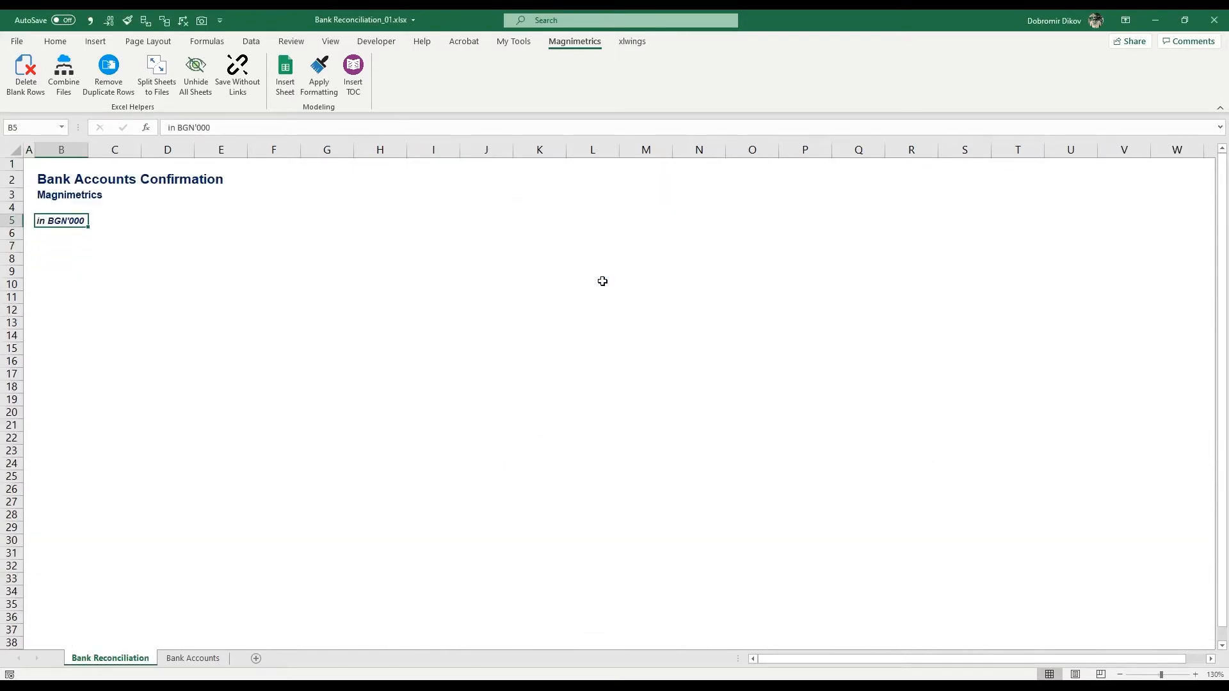
type("in EUR")
key("Return")
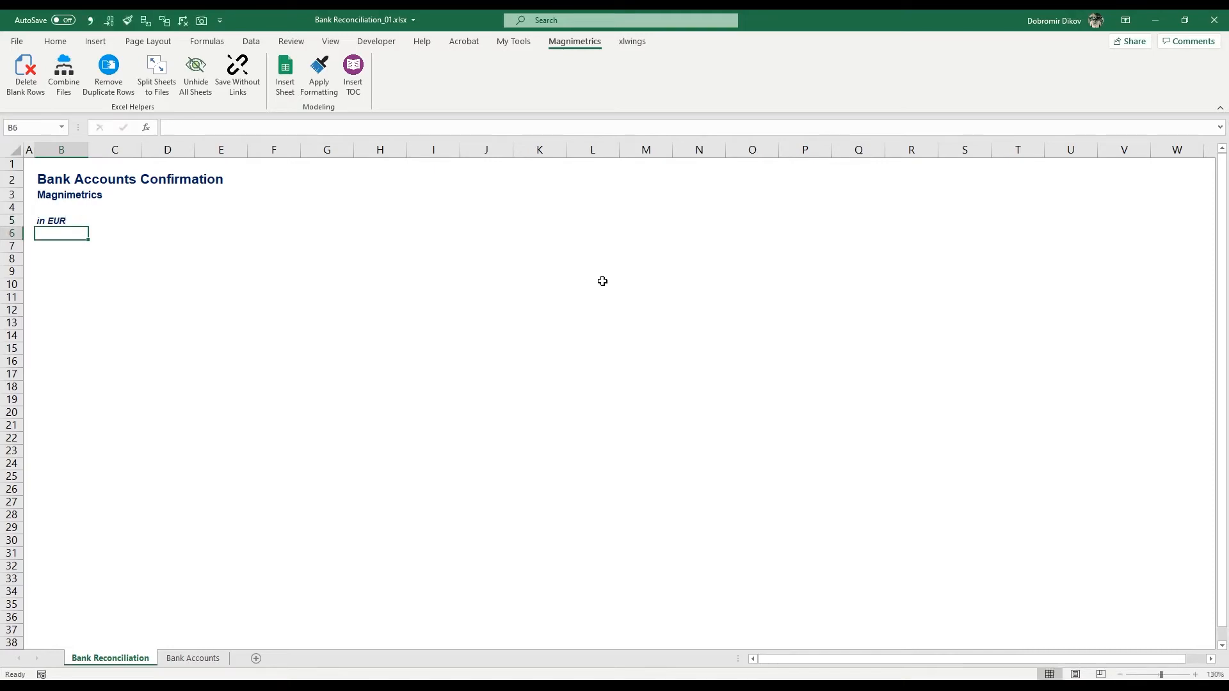
Step: Copy the whole table A1:G6 from Bank Accounts and paste it as values at B7 of the Bank Reconciliation sheet
left_click(192, 658)
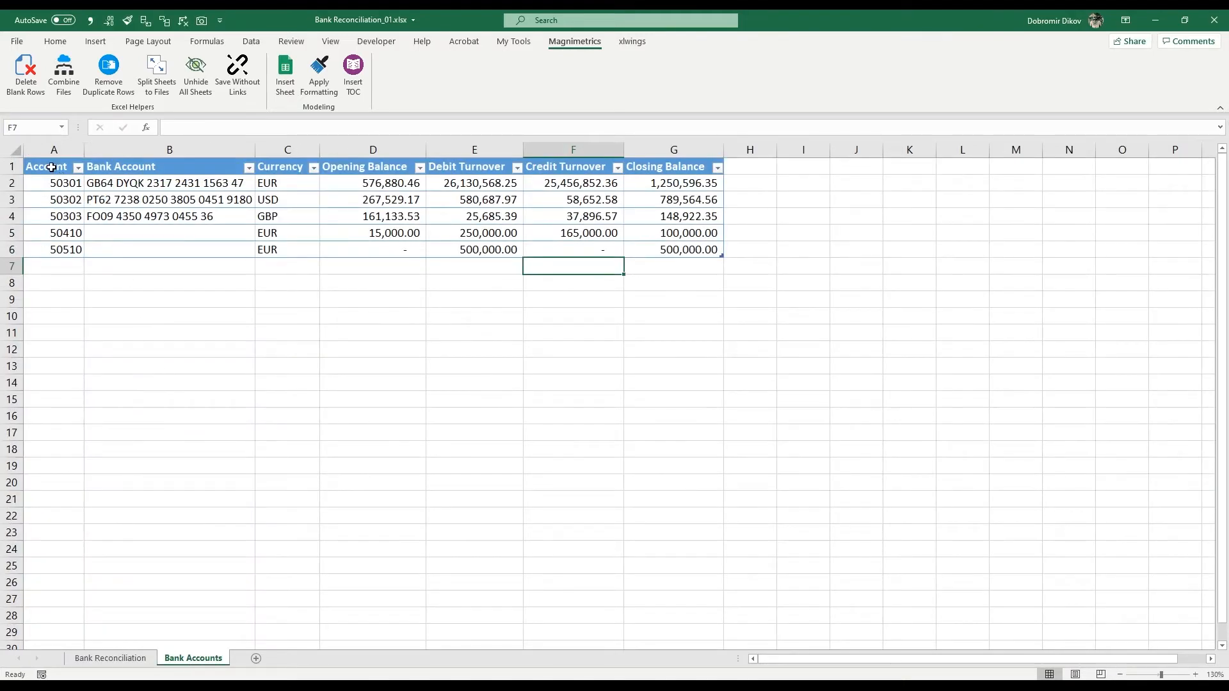
left_click_drag(52, 167, 671, 250)
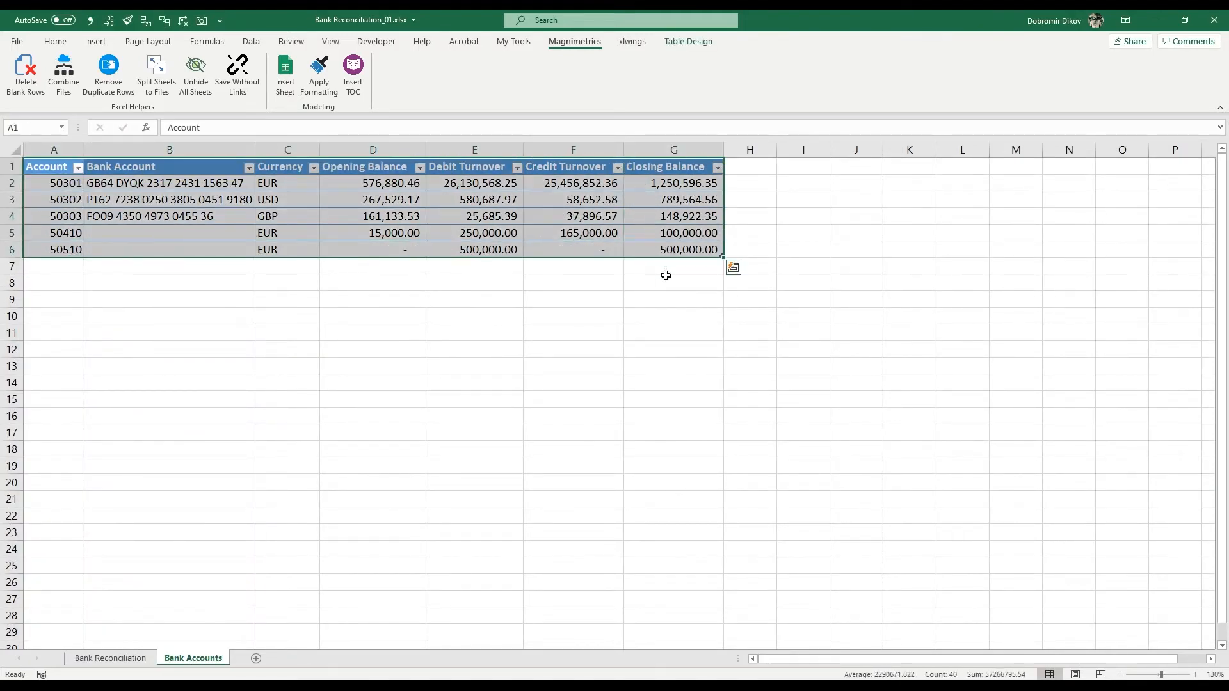
key("ctrl+c")
left_click(108, 658)
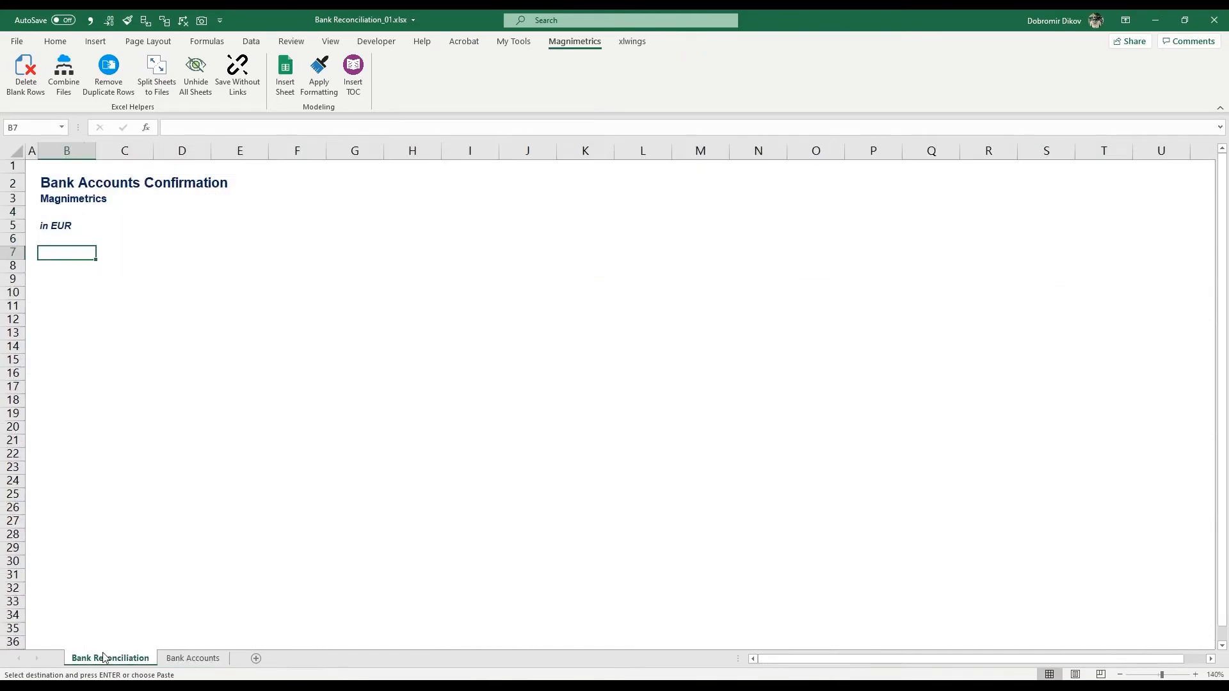
left_click(55, 41)
left_click(19, 89)
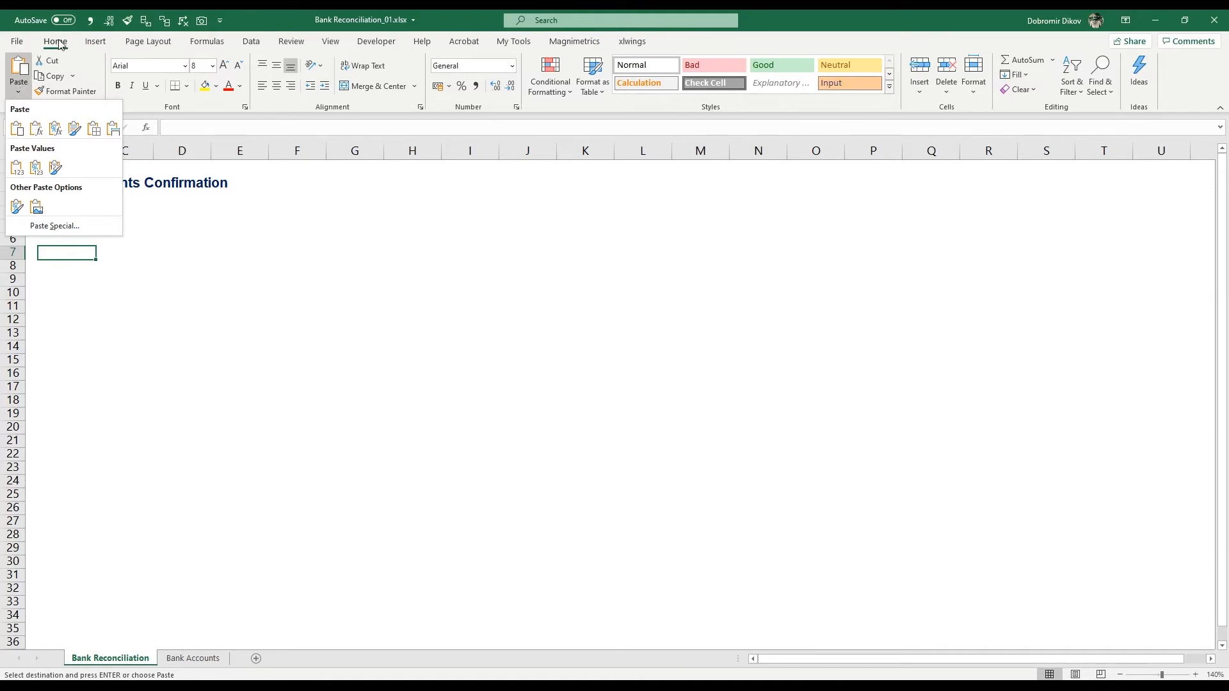
left_click(18, 96)
left_click(18, 92)
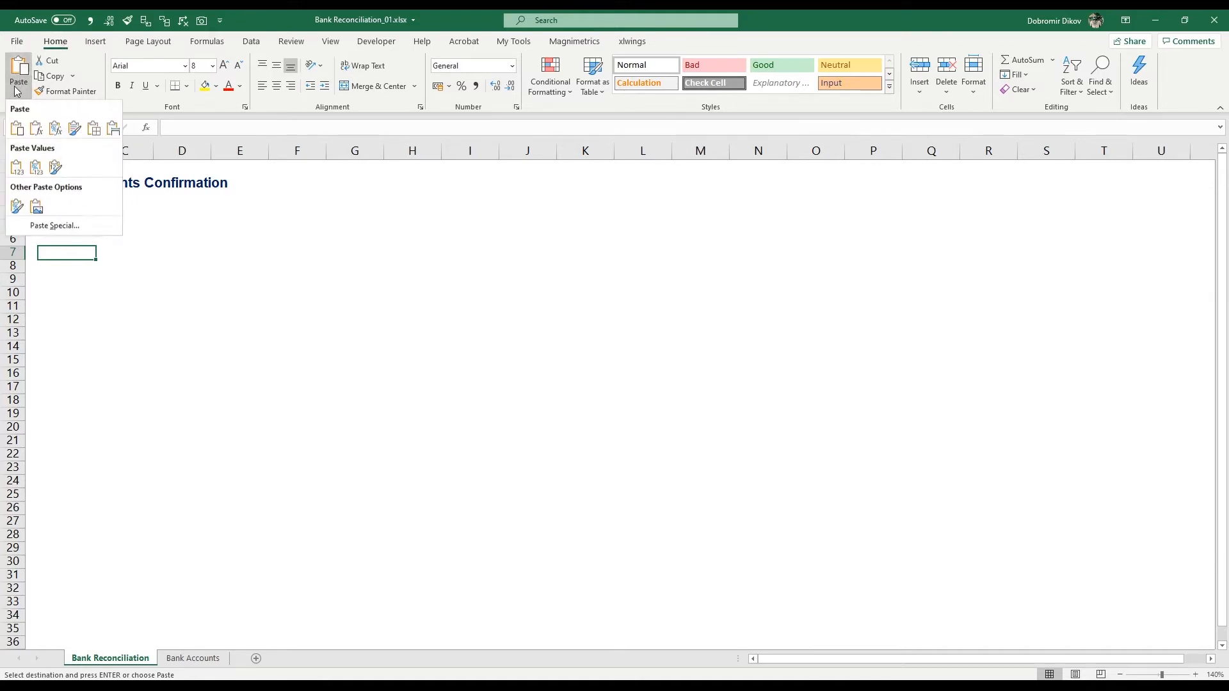
left_click(17, 168)
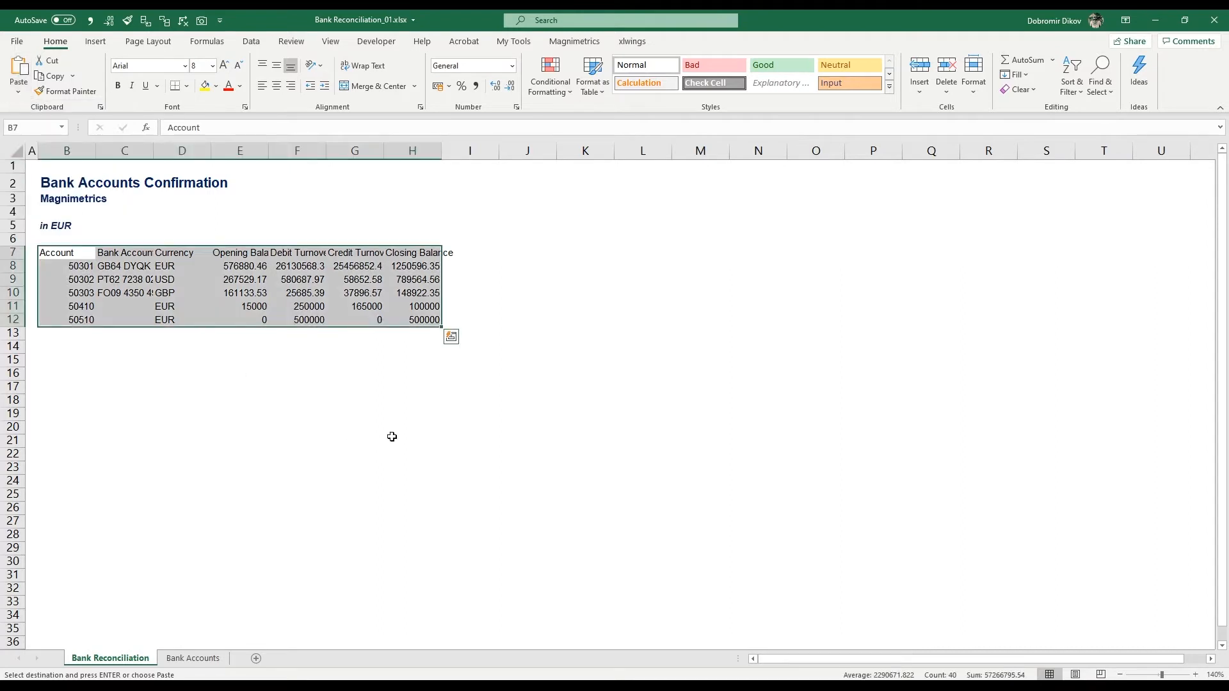
Step: Clear the Opening Balance, Debit Turnover and Credit Turnover data in E7:G12
left_click(243, 253)
left_click_drag(243, 253, 357, 319)
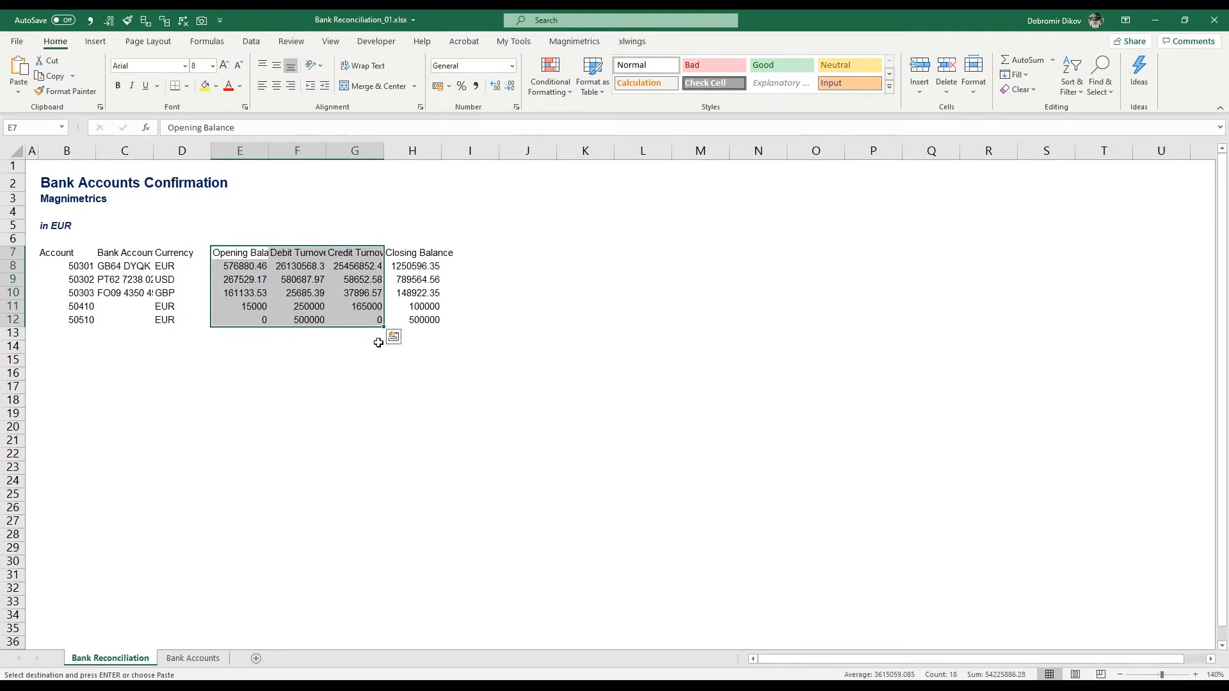
key("Escape")
key("Delete")
Step: Move the Closing Balance data from H7:H12 to E7, directly beside the Currency column
key("ctrl+Right")
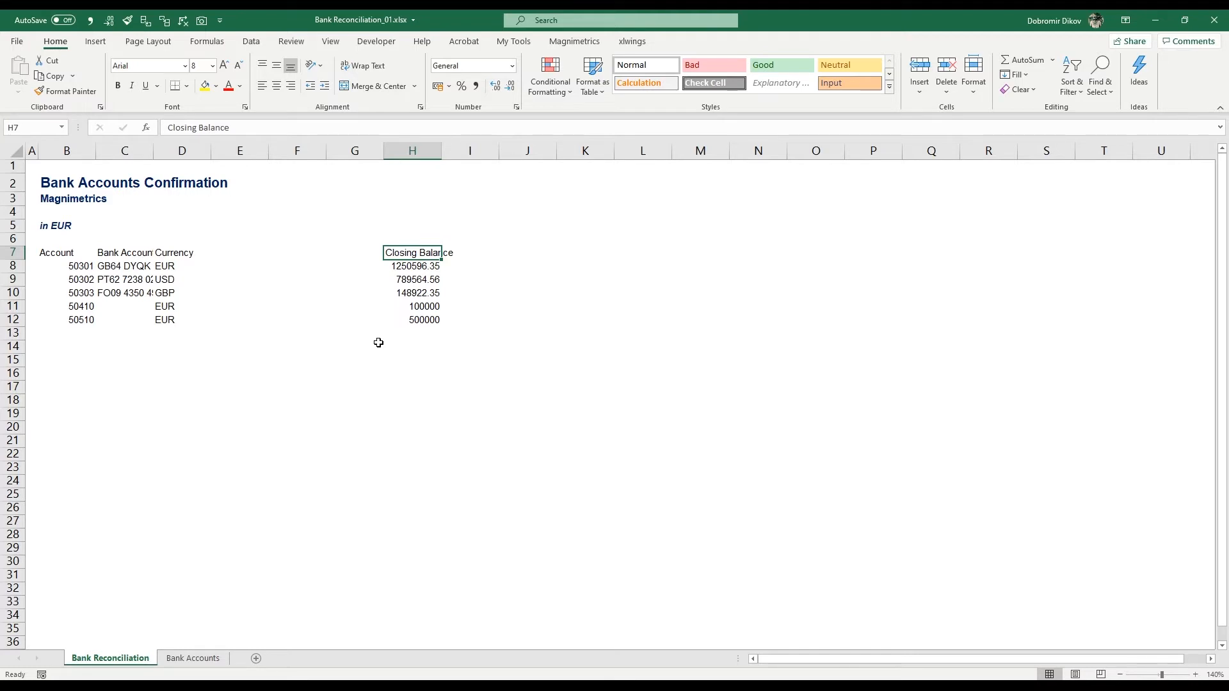
left_click_drag(423, 254, 425, 323)
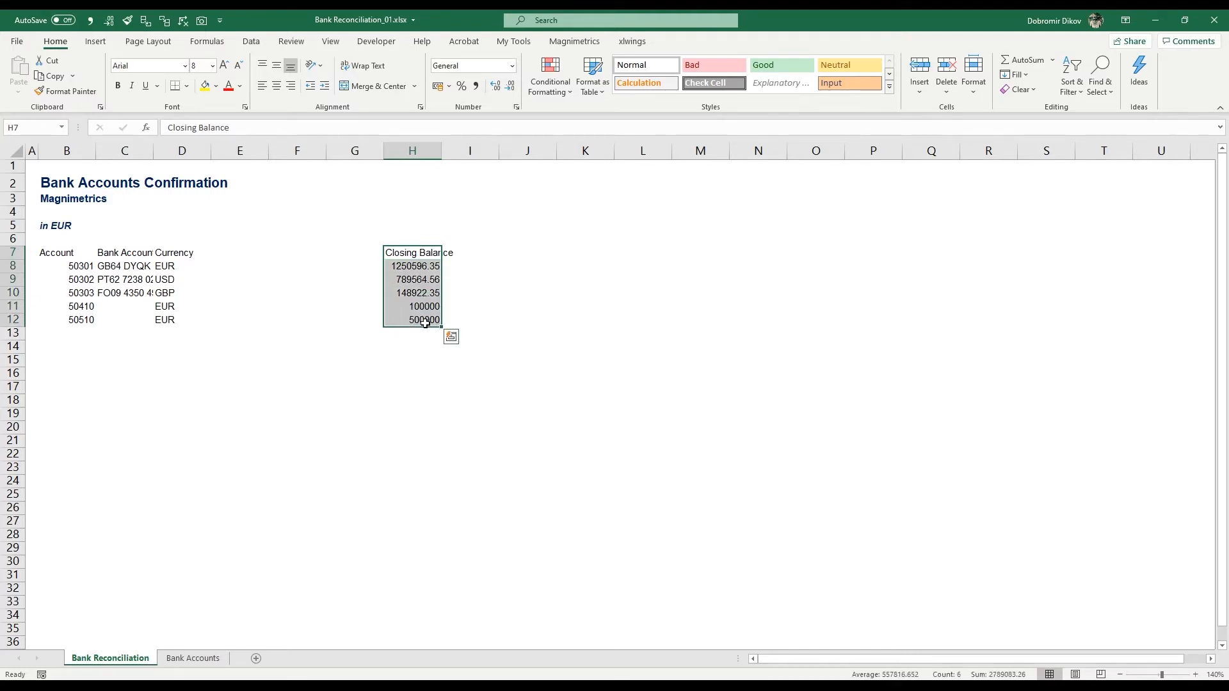
right_click(425, 322)
key("Escape")
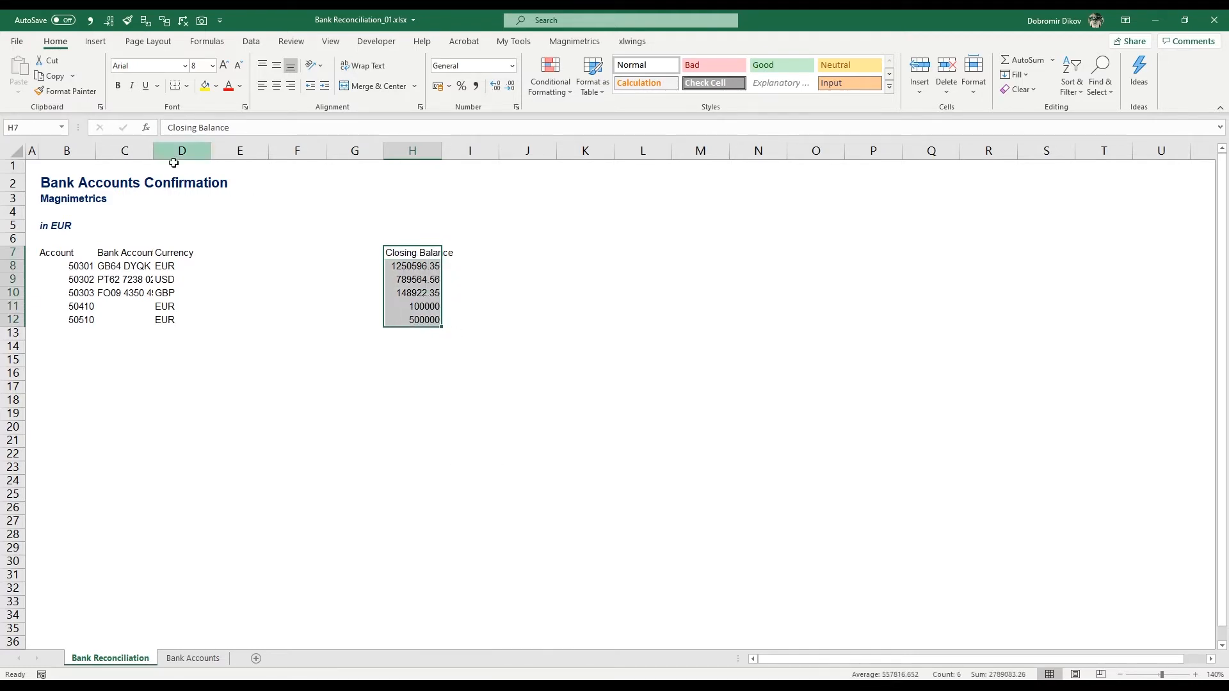
left_click(48, 60)
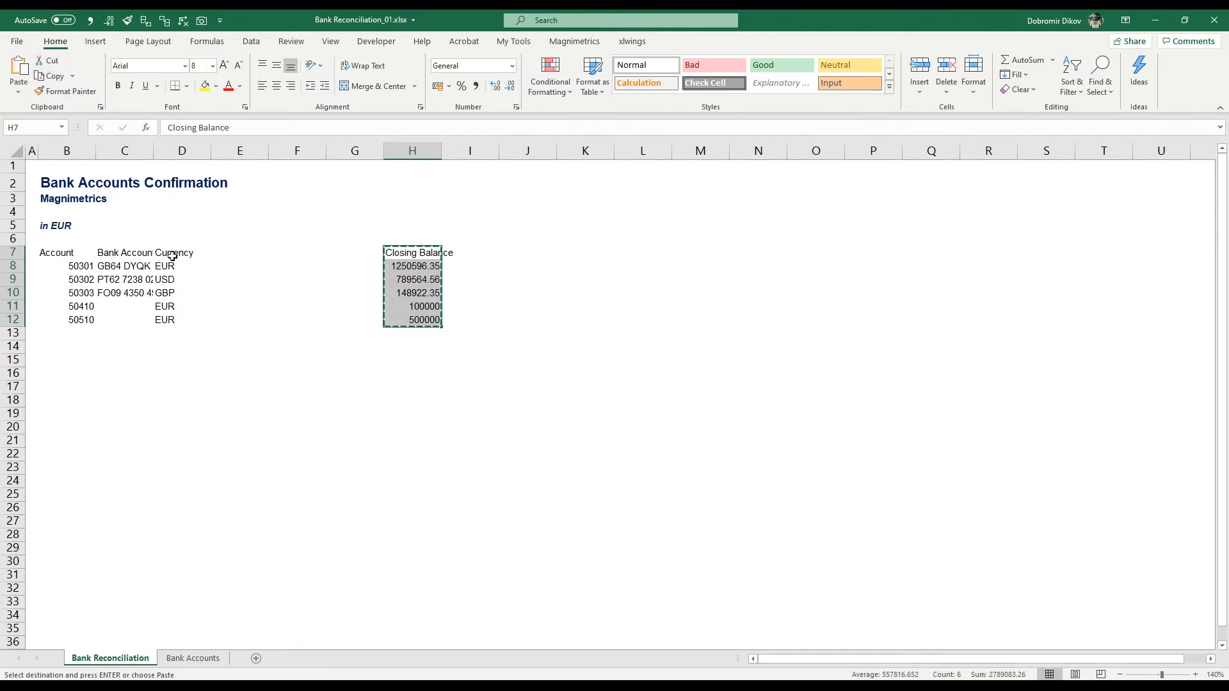
left_click(128, 253)
left_click(182, 253)
left_click(220, 253)
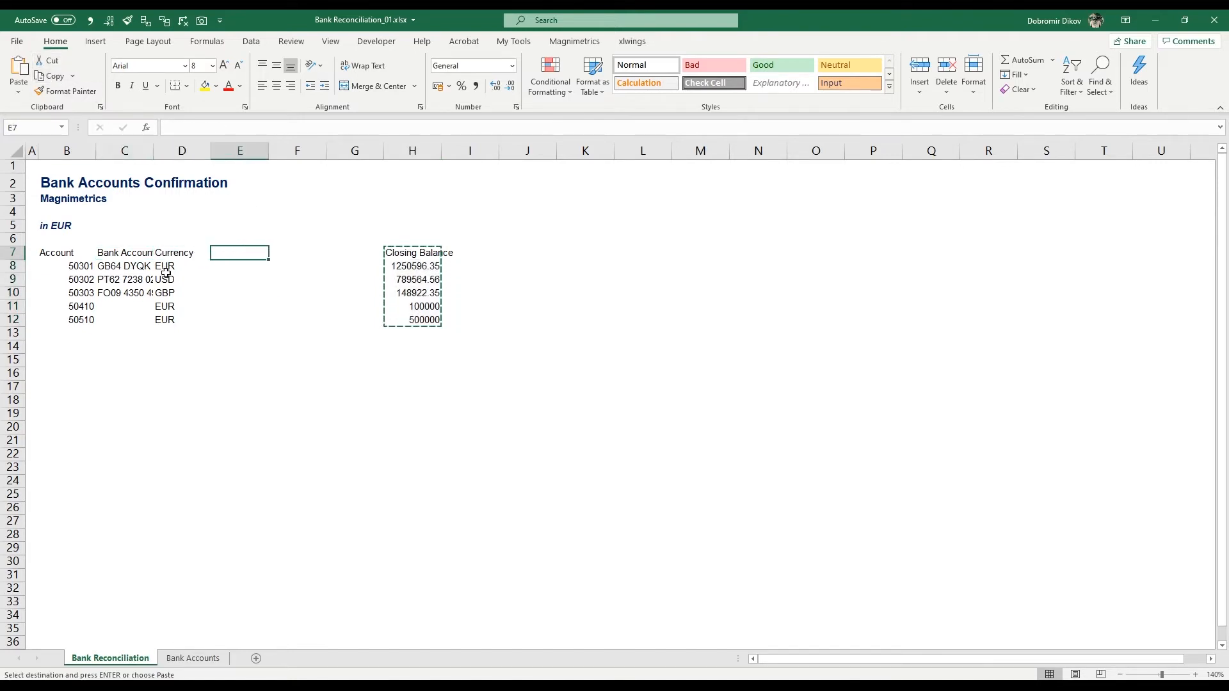
left_click(18, 66)
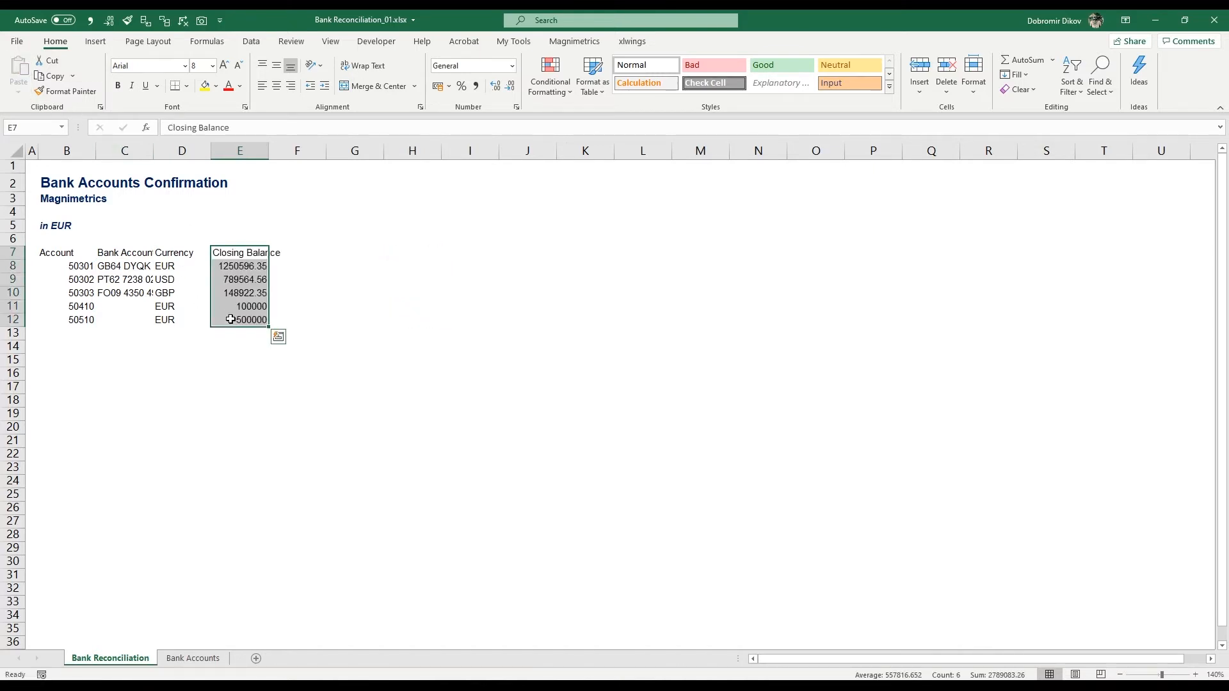
Step: Autofit the widths of columns B through E on the Bank Reconciliation sheet
key("ctrl+a")
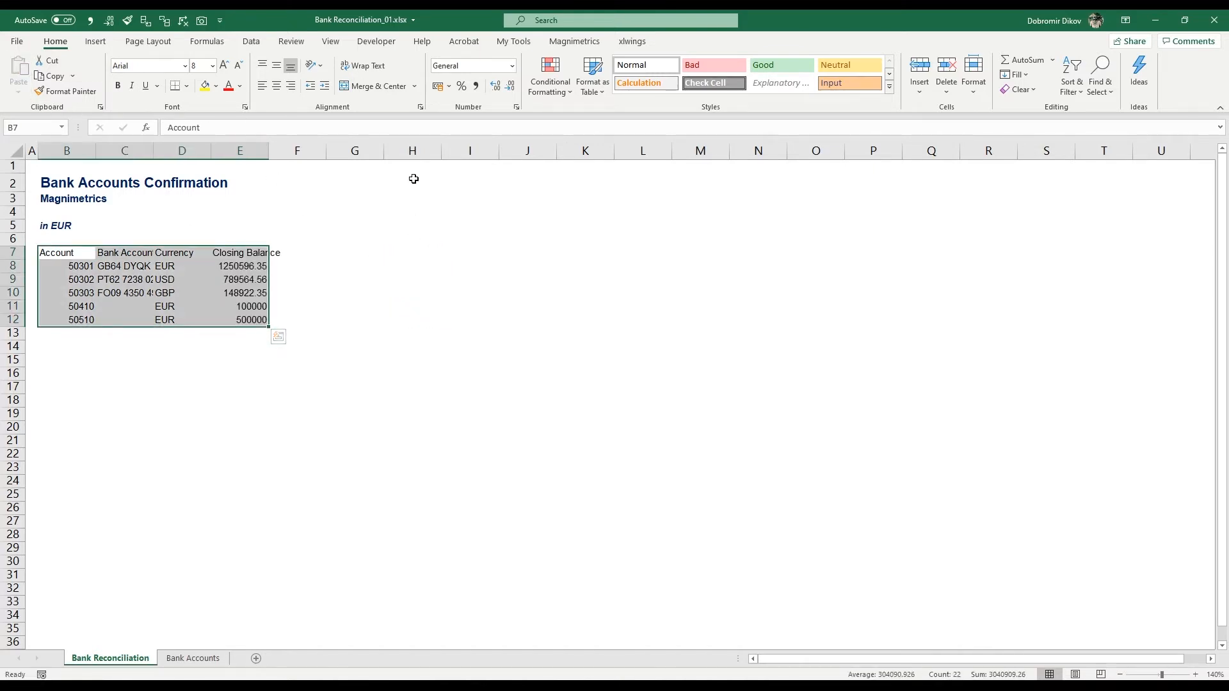
left_click(331, 42)
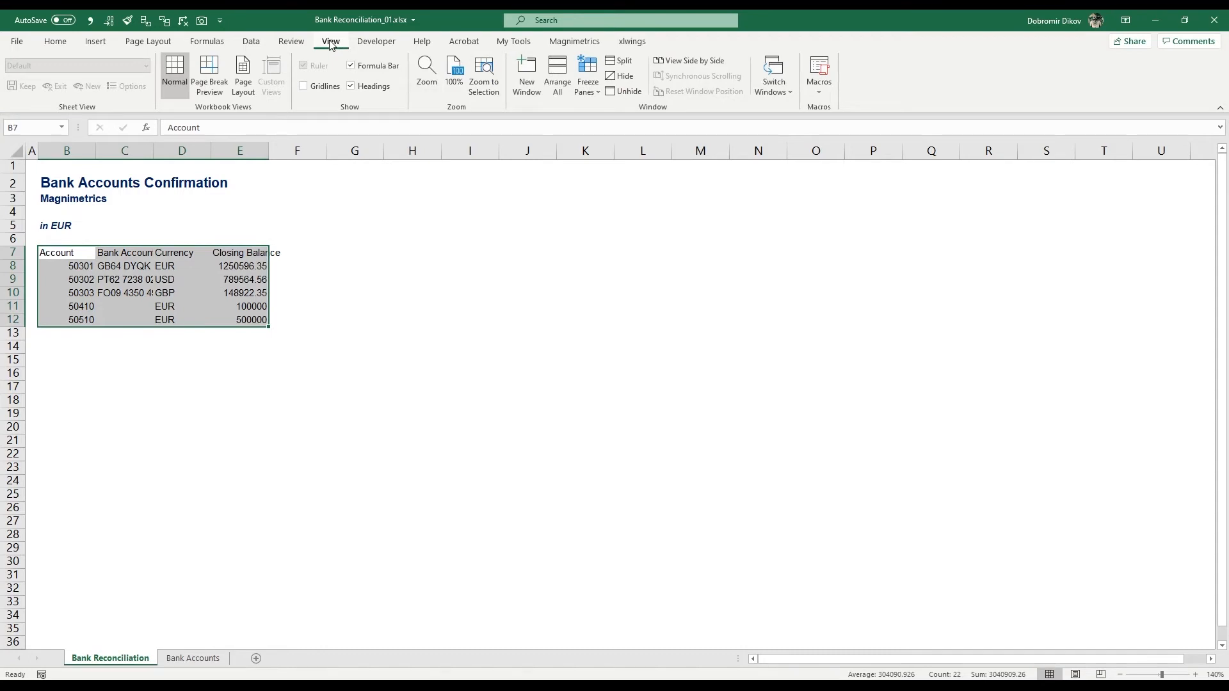
double_click(96, 151)
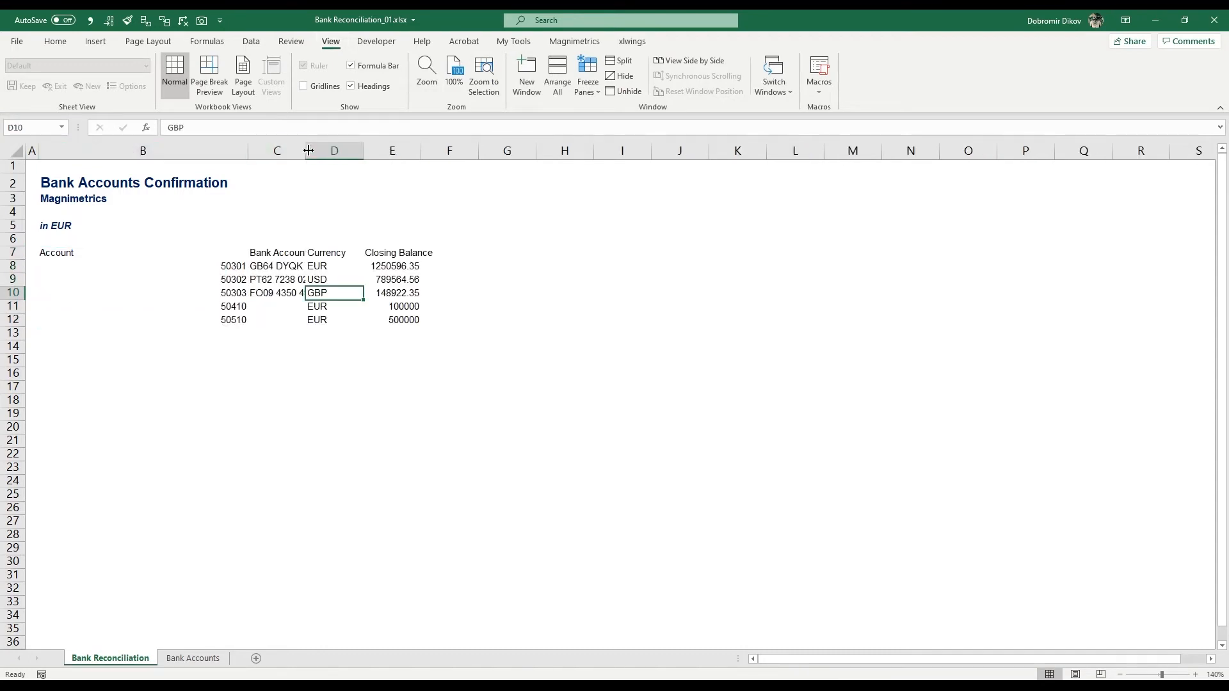
left_click(309, 150)
double_click(307, 151)
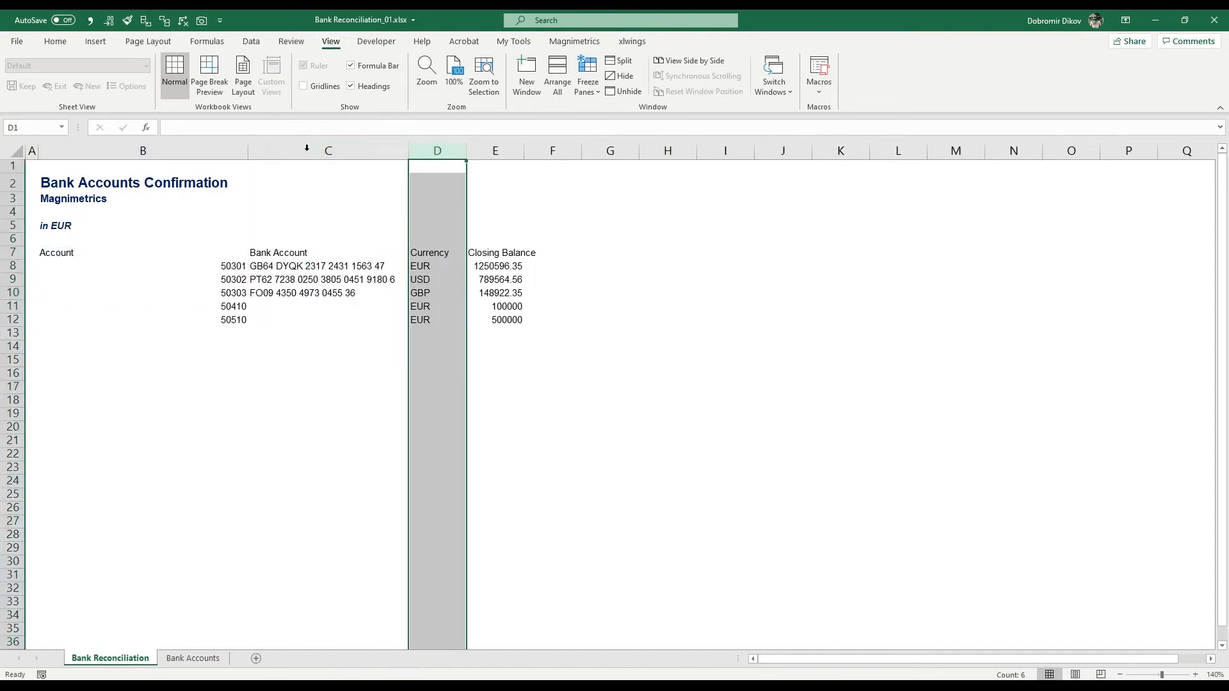
double_click(466, 150)
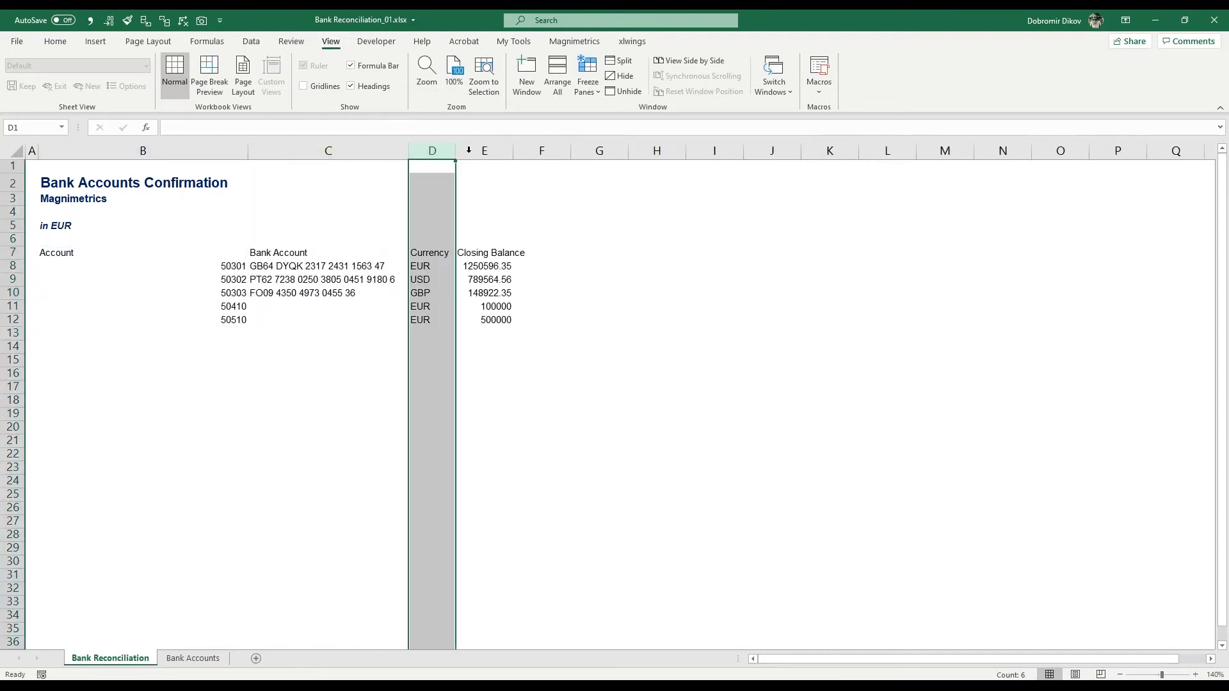
double_click(509, 151)
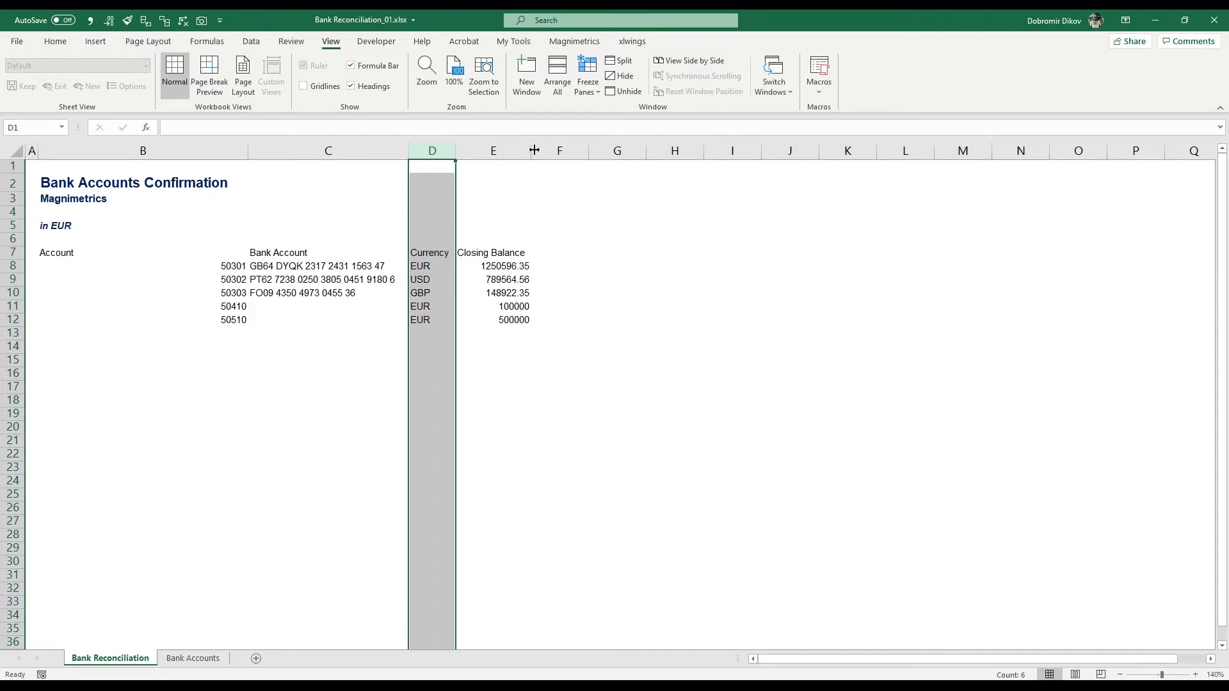
Step: Narrow column B so it just fits the Account header and the account numbers
left_click(482, 267)
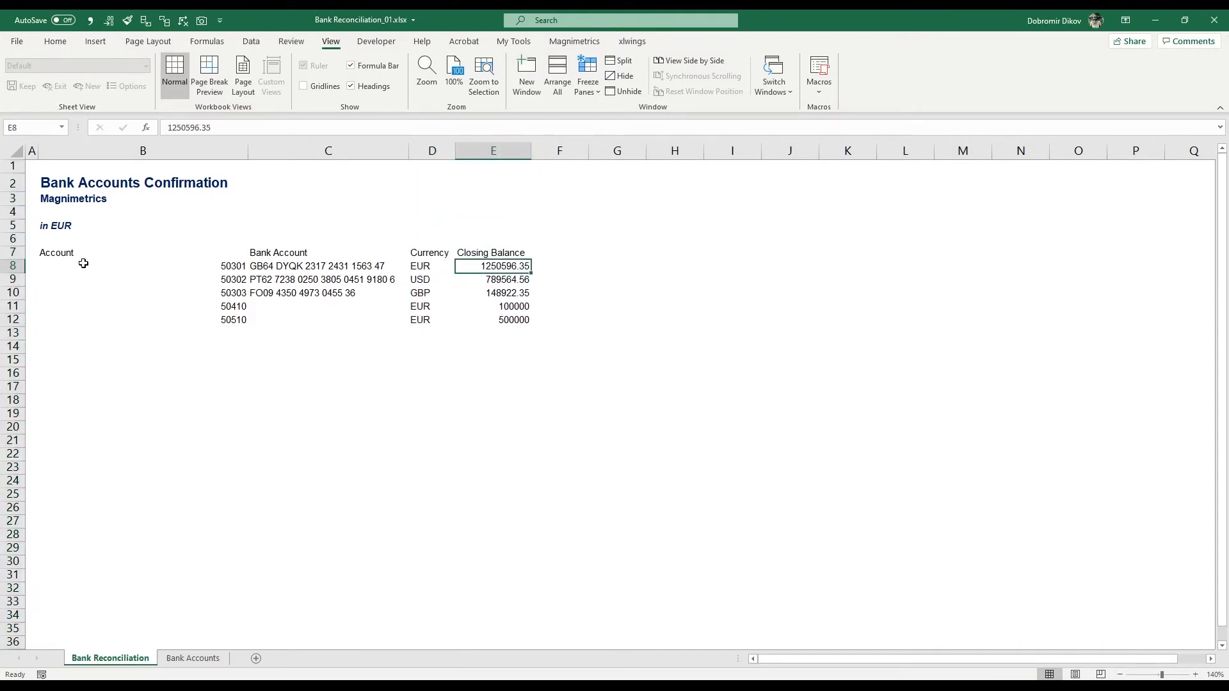
left_click_drag(115, 251, 104, 334)
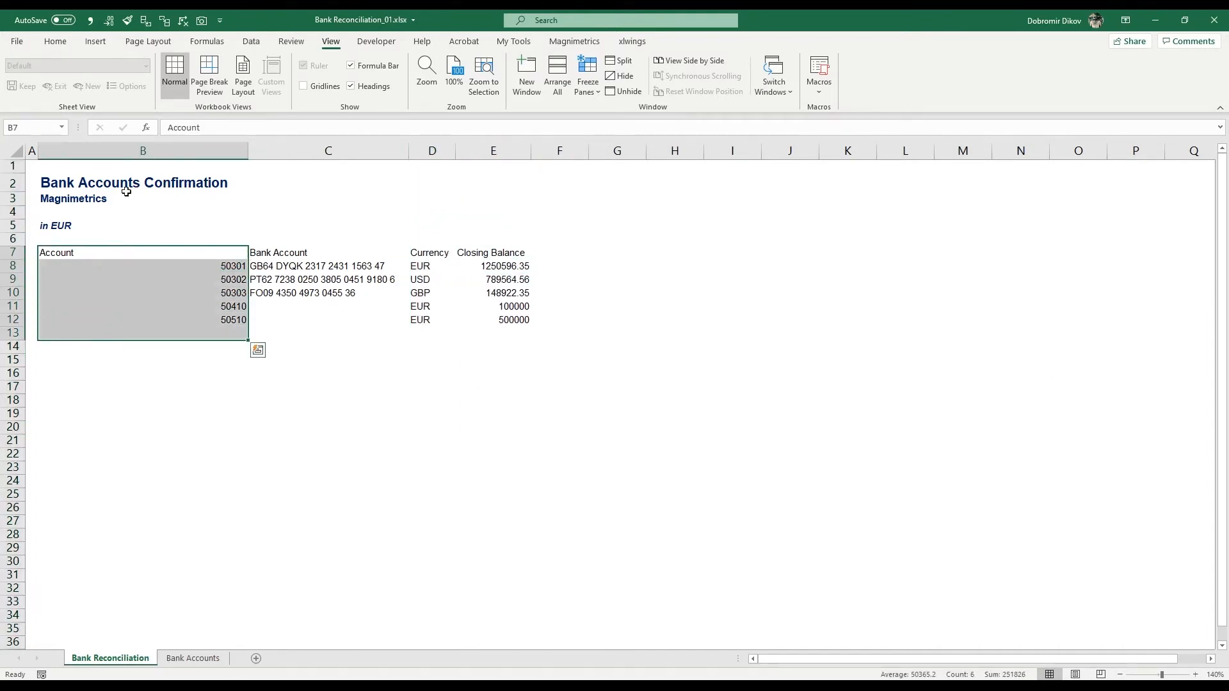
left_click_drag(248, 151, 94, 163)
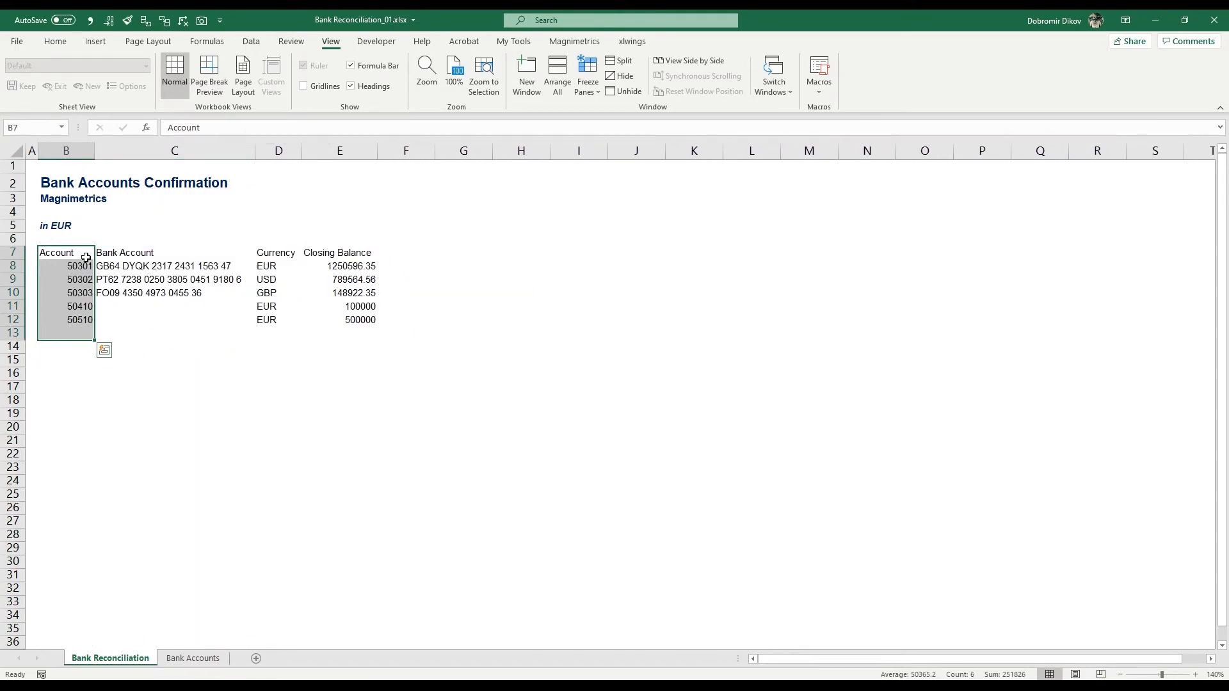
Step: Format the header row B7:E7 with white bold text on a dark blue fill
left_click_drag(86, 258, 359, 250)
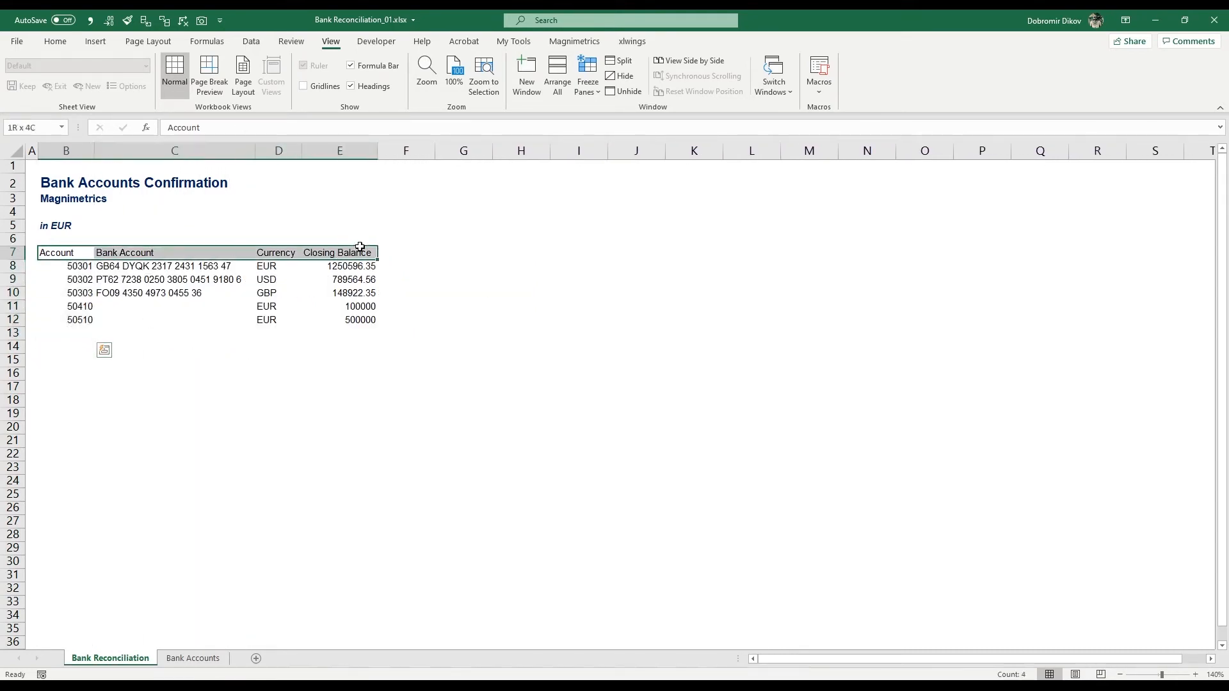
left_click(55, 41)
left_click(240, 86)
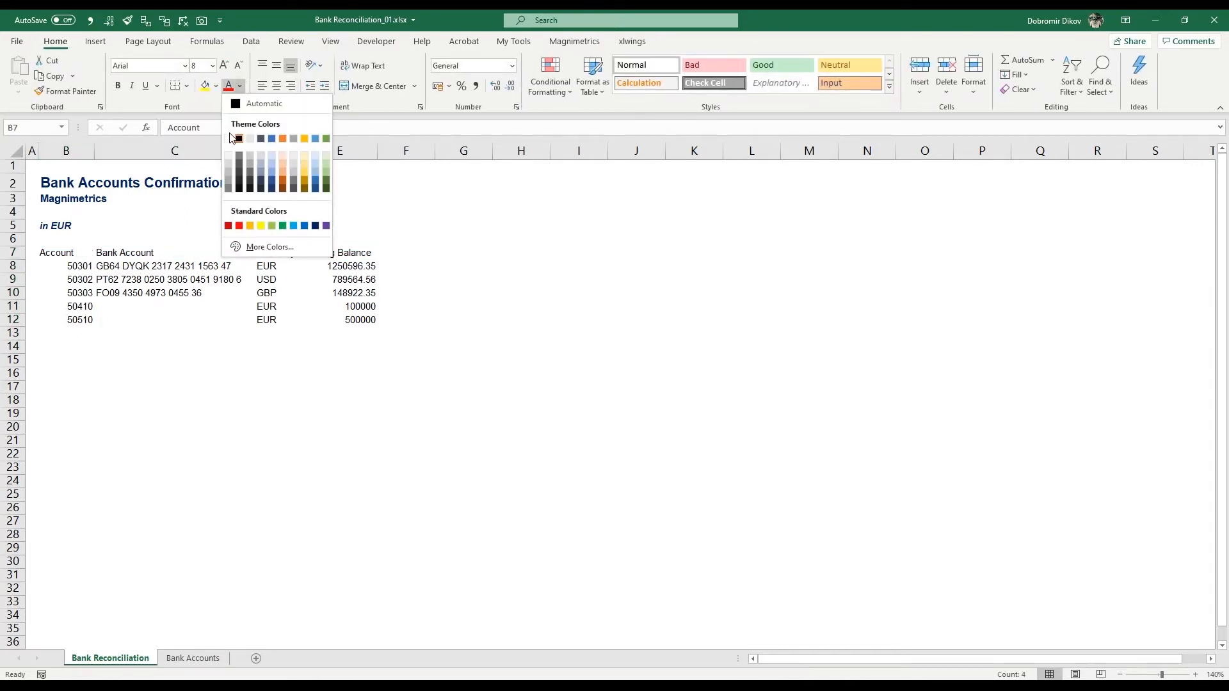
left_click(233, 137)
left_click(216, 86)
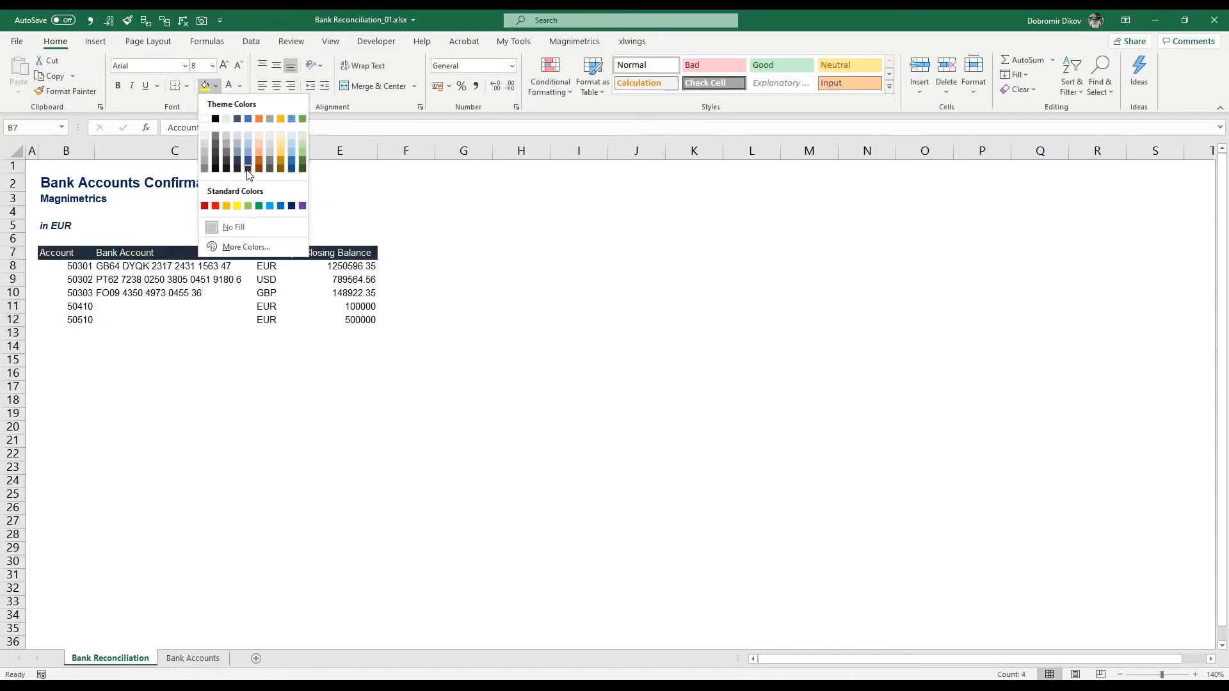
left_click(292, 206)
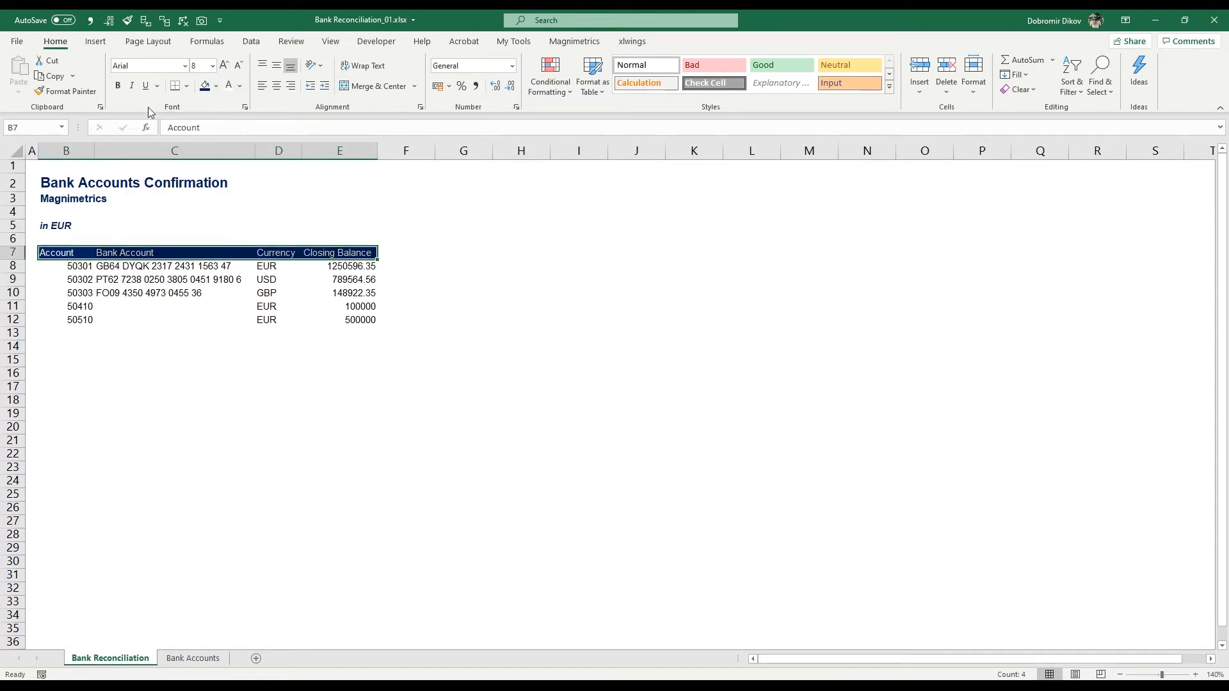
left_click(118, 85)
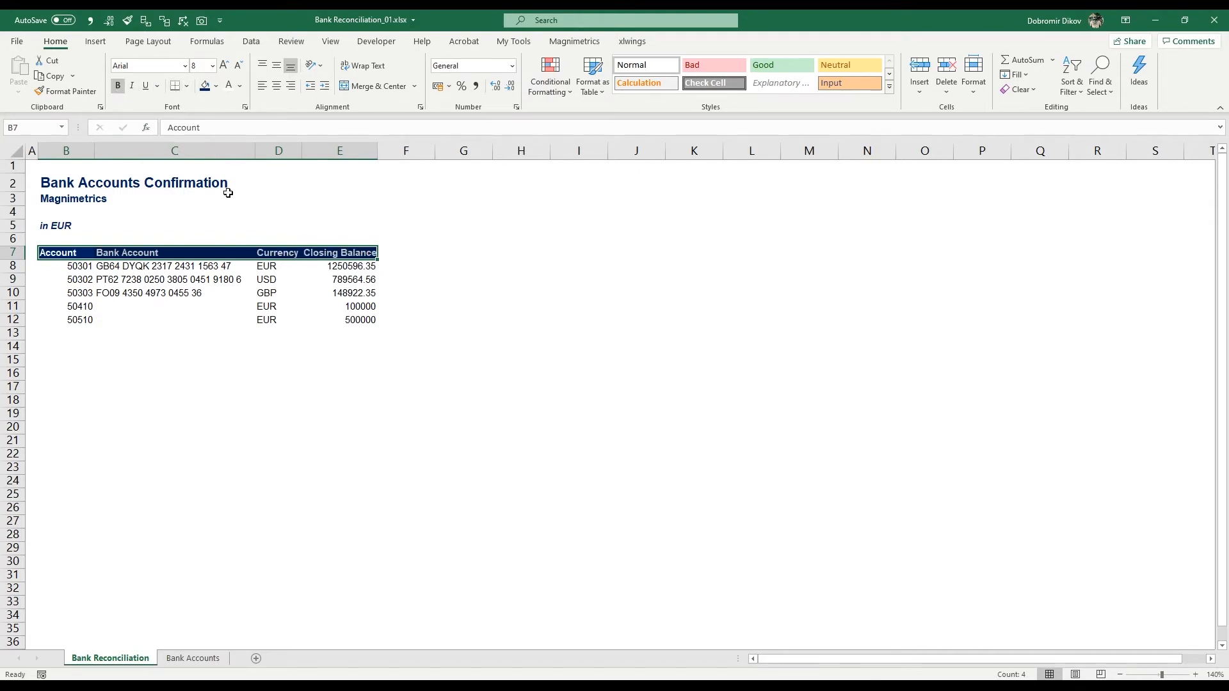
Step: Widen columns D and E to fit their bold headers and apply the comma number style to the closing balances in E8:E12
left_click(287, 252)
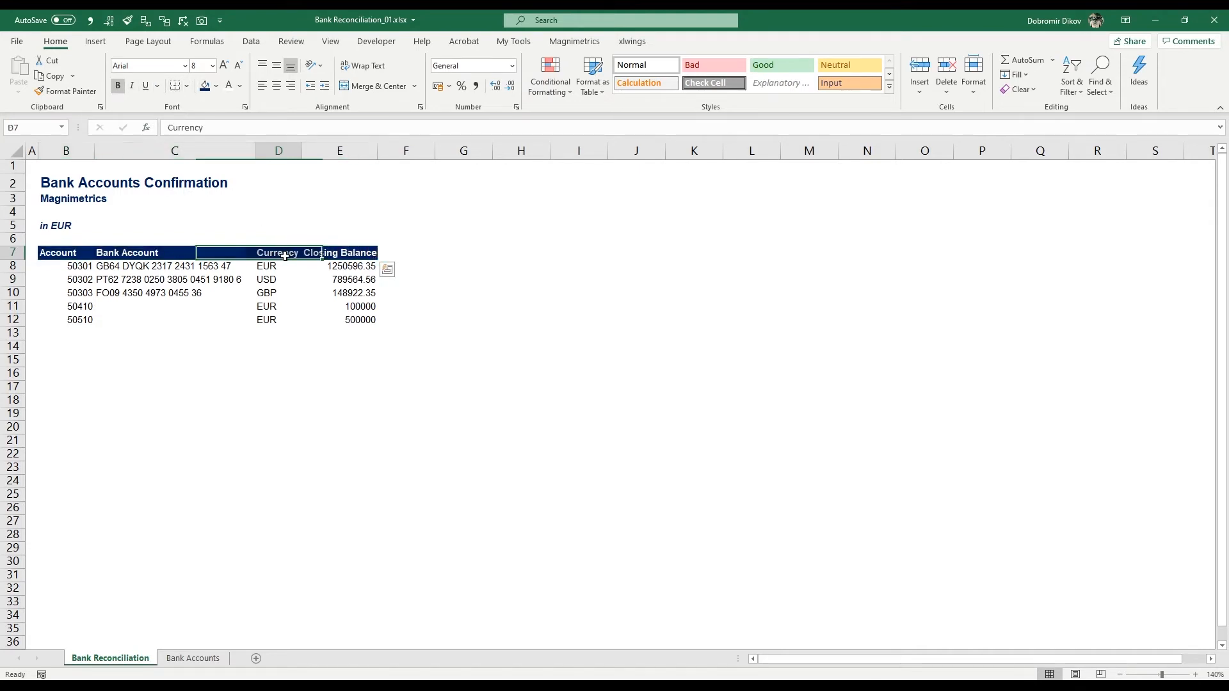
double_click(302, 151)
double_click(382, 150)
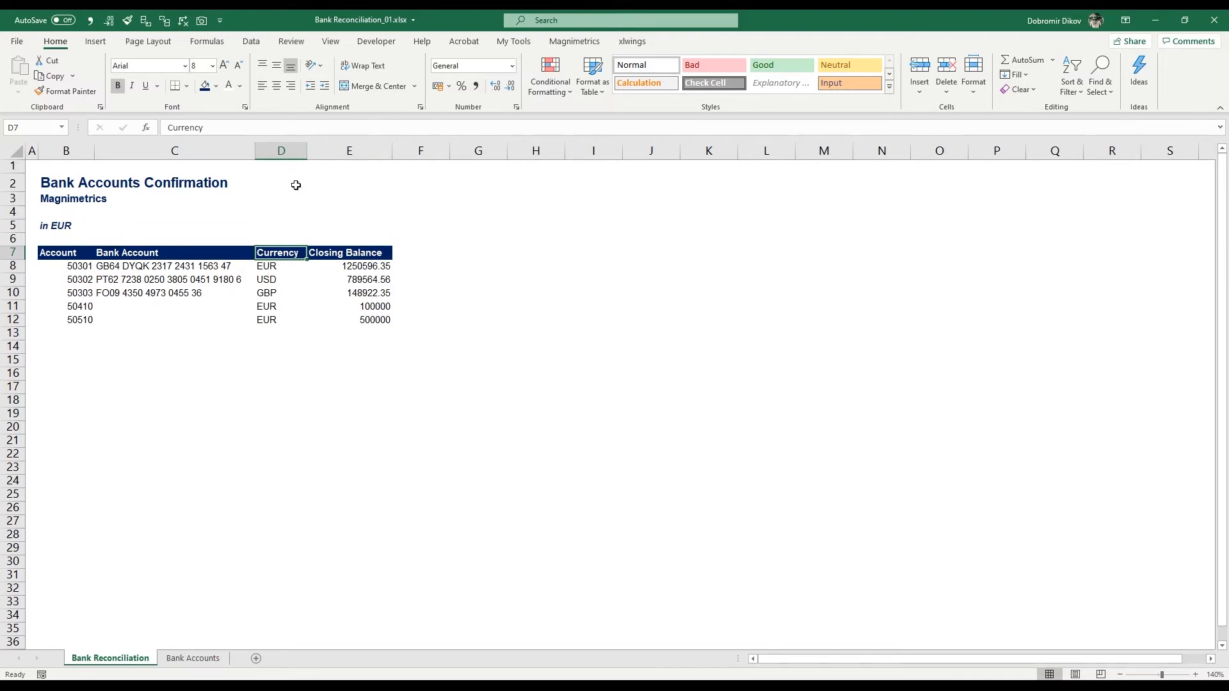
left_click_drag(349, 265, 351, 319)
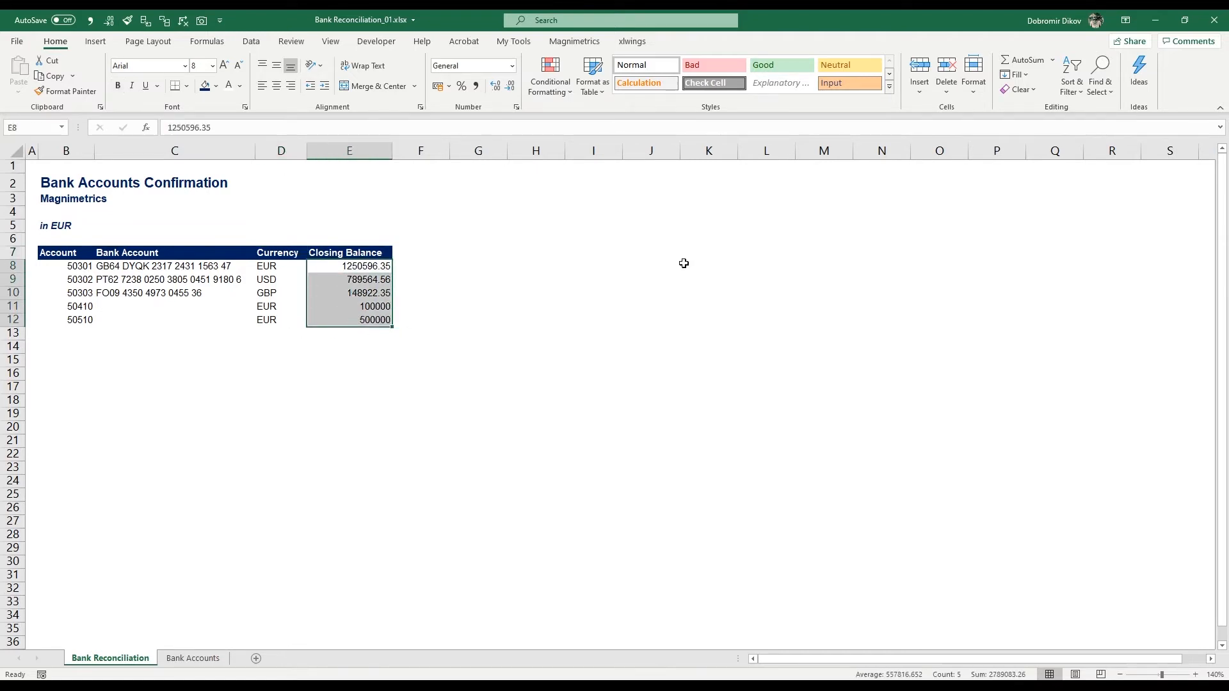
left_click(475, 85)
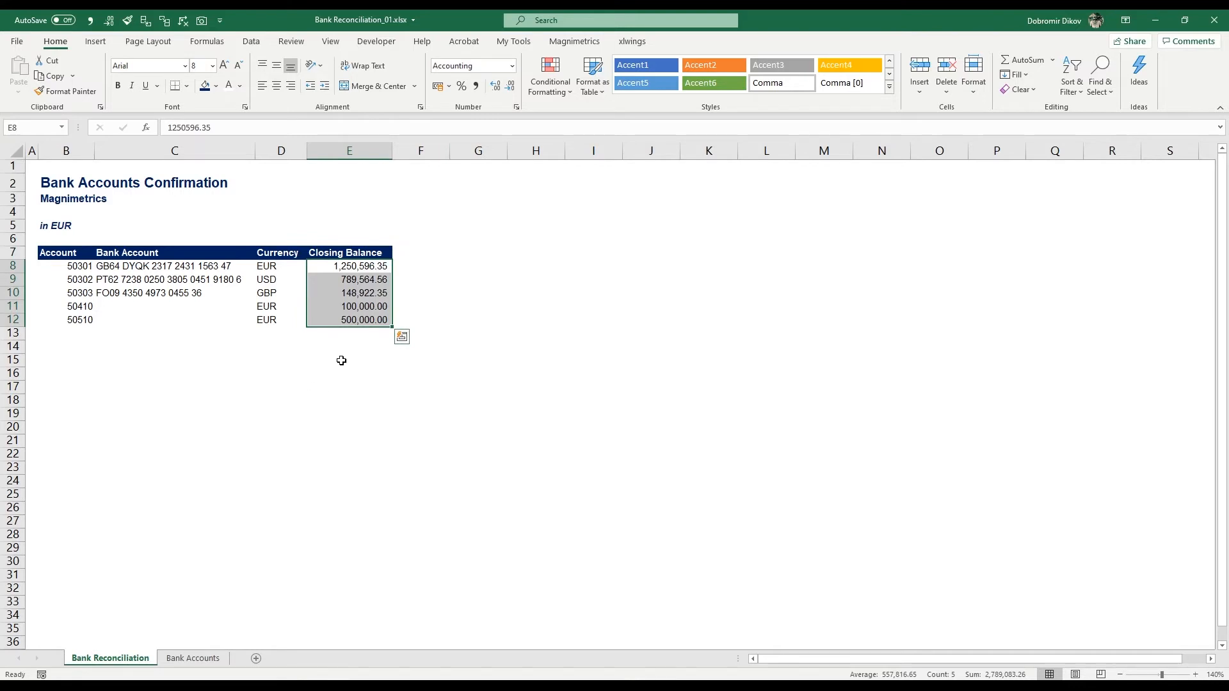
Step: Add the column header "Per Bank Statement" in F7, beside Closing Balance
left_click(430, 253)
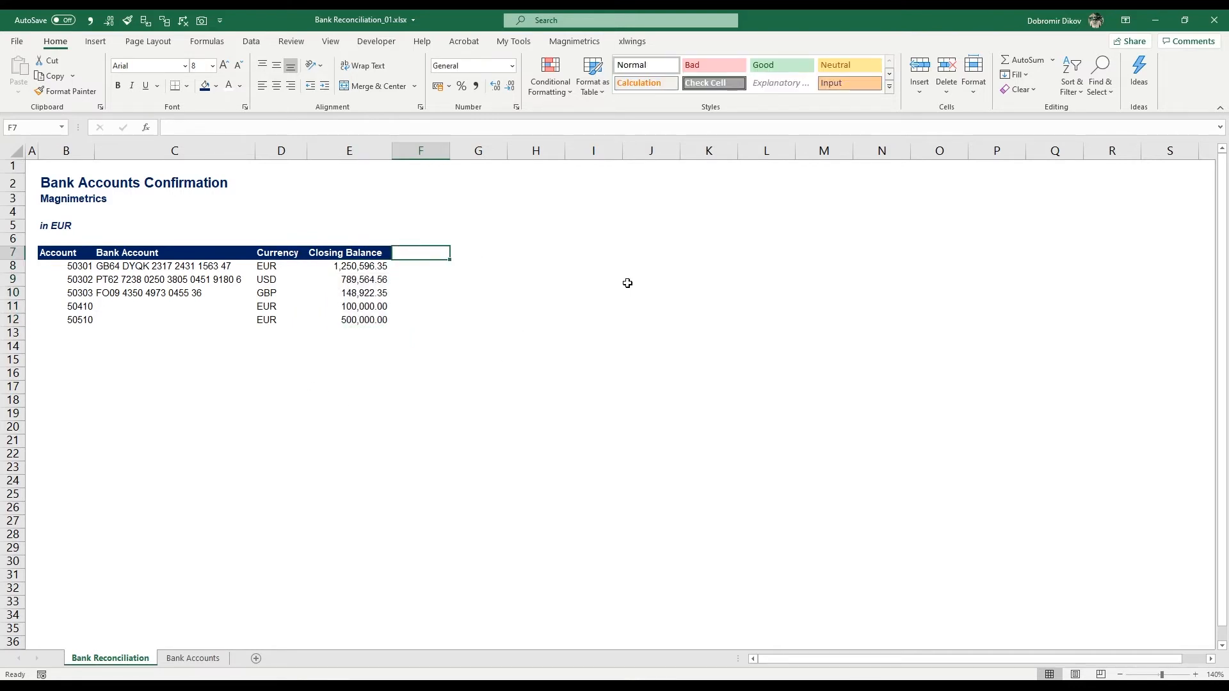
type("Per Bank")
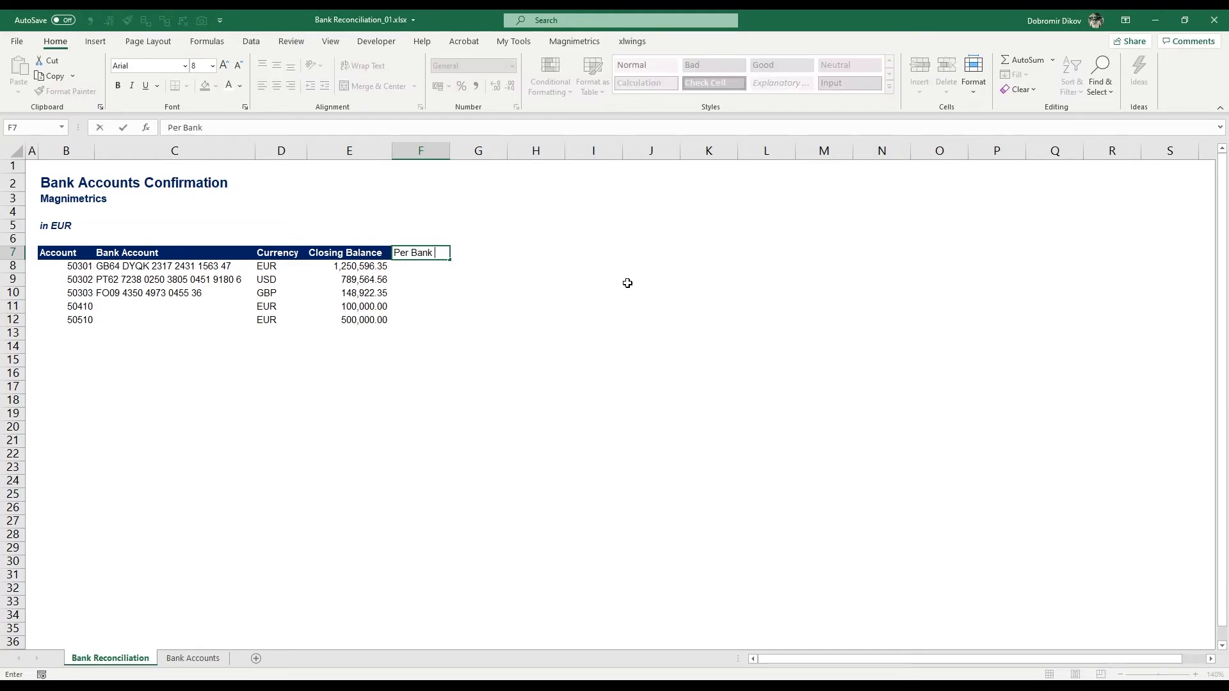
type(" Statement")
key("Return")
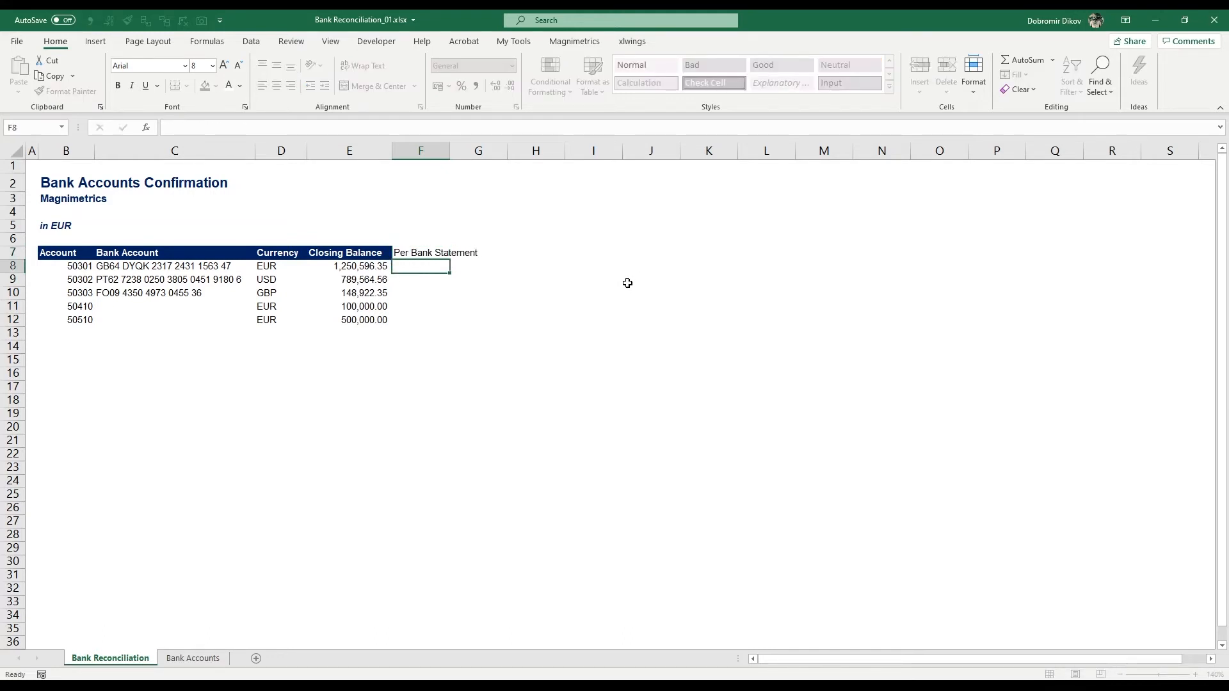
Step: Make the F7 header bold with an orange fill and autofit column F
key("Up")
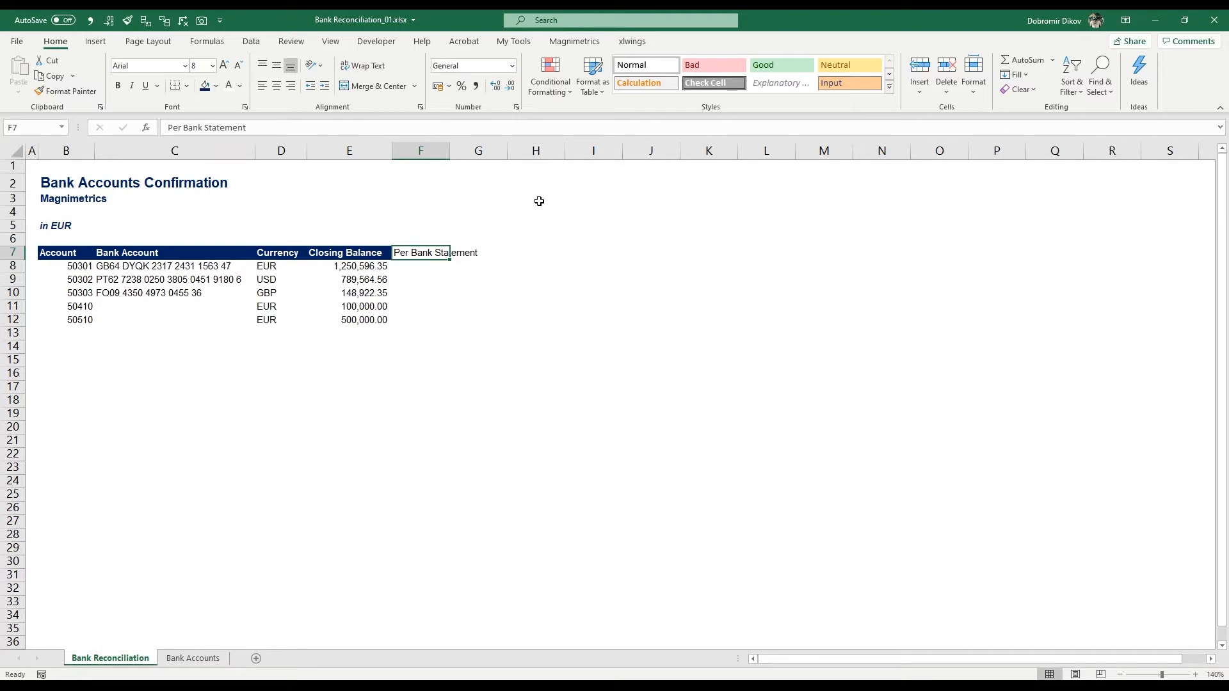
key("ctrl+b")
left_click(218, 87)
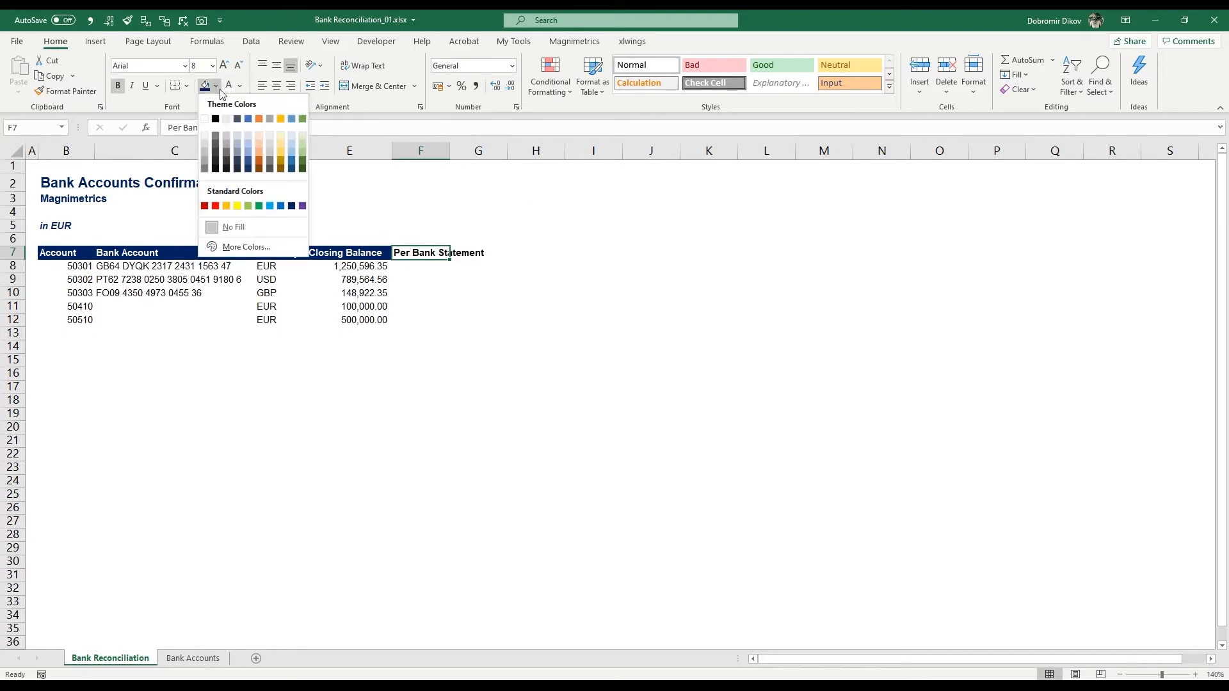
left_click(226, 206)
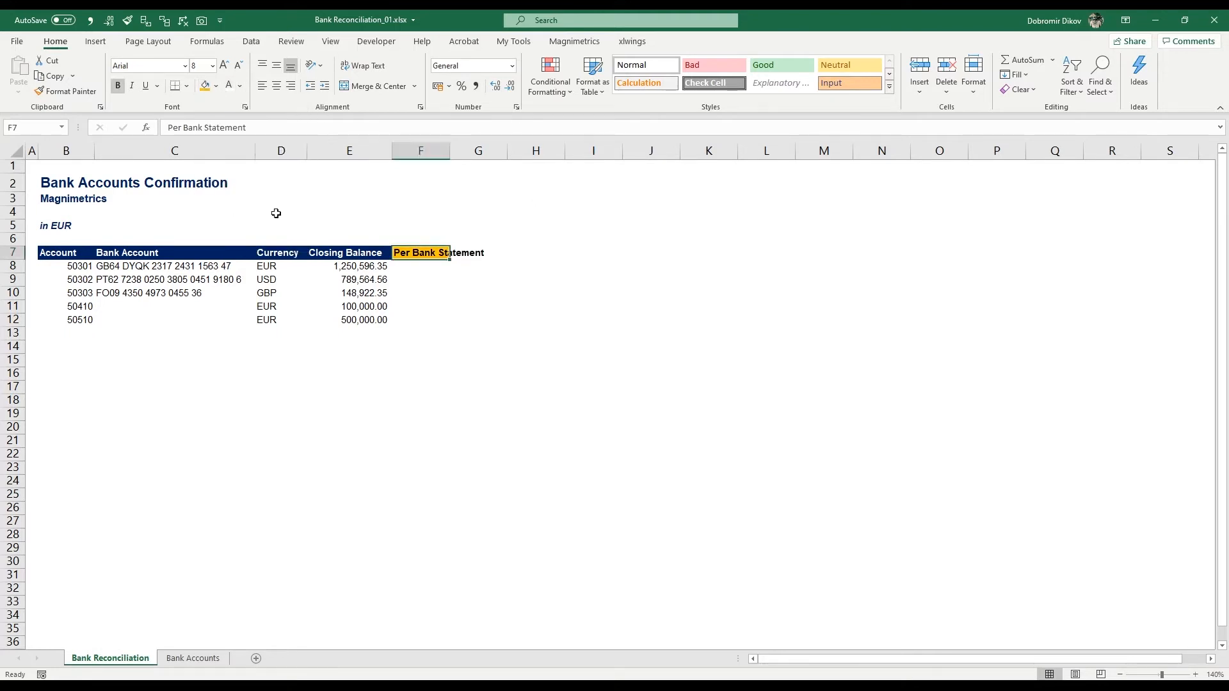
double_click(450, 152)
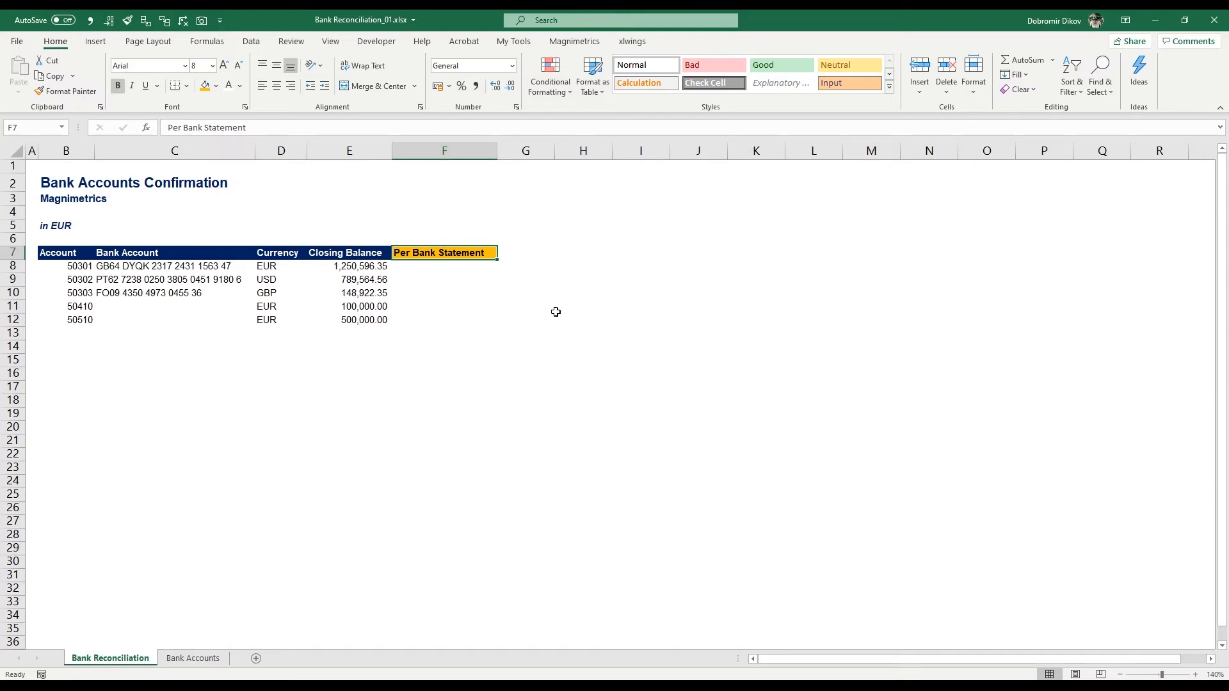
Step: Add the header "Difference" in G7 and copy the formatting of the Per Bank Statement header onto it
key("Right")
key("Left")
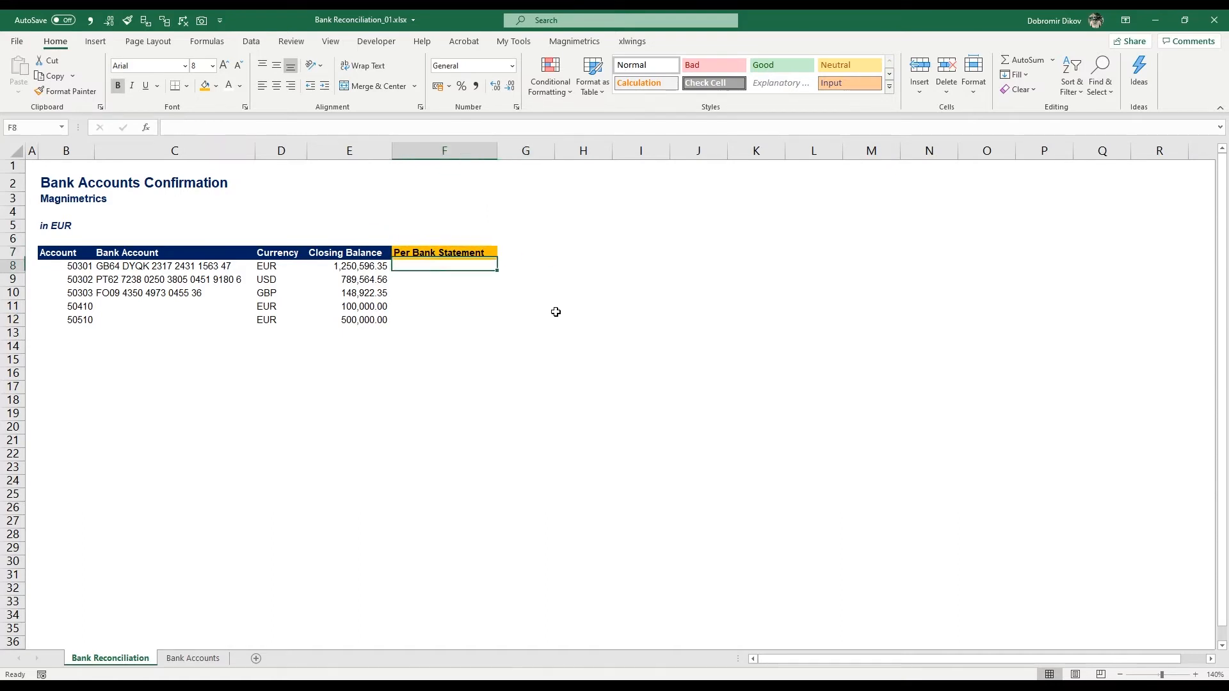
key("Right")
type("Difference")
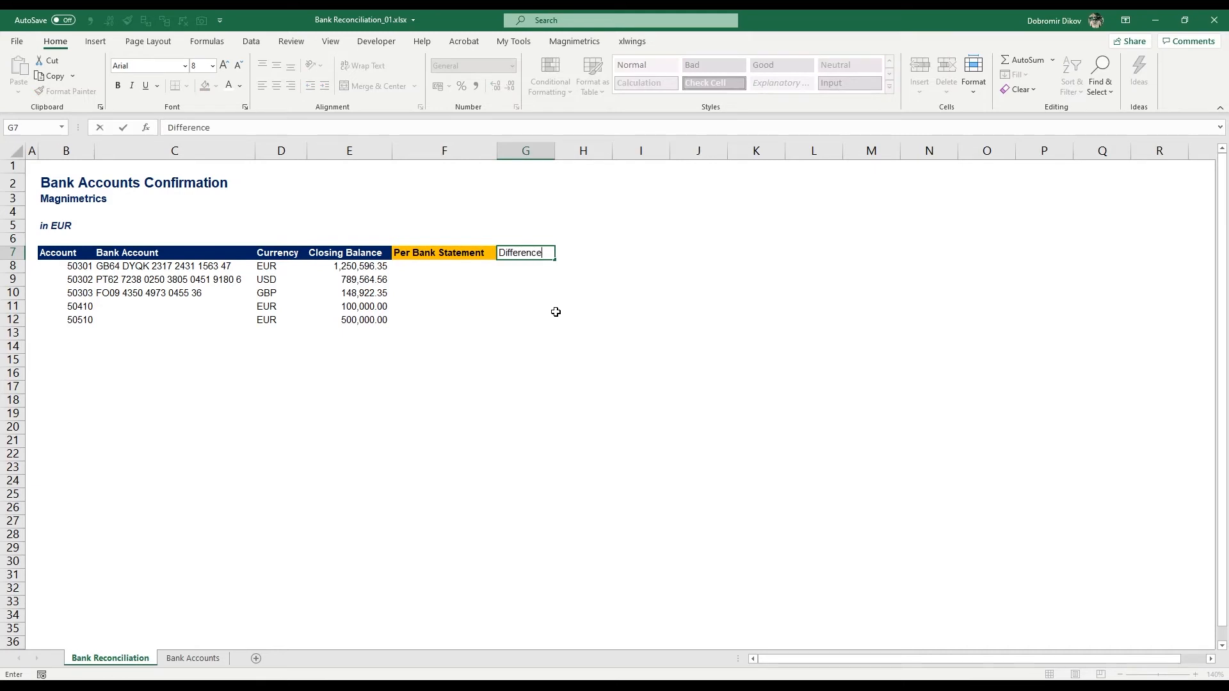
key("Return")
key("Up")
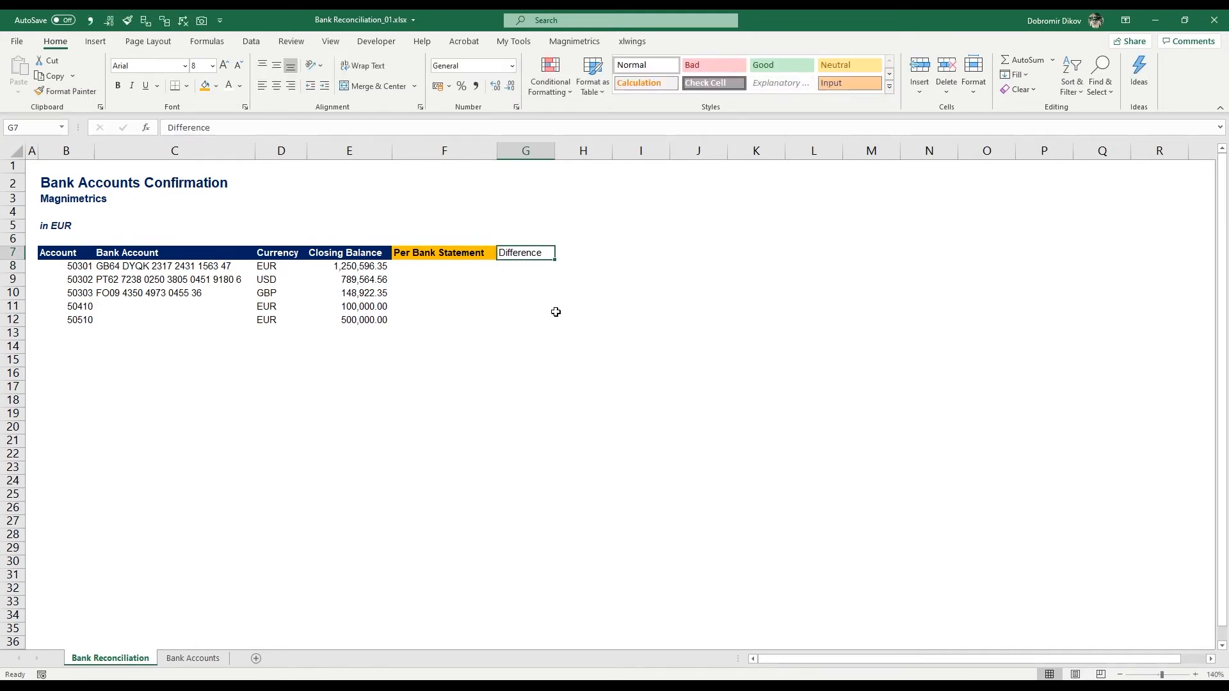
key("Left")
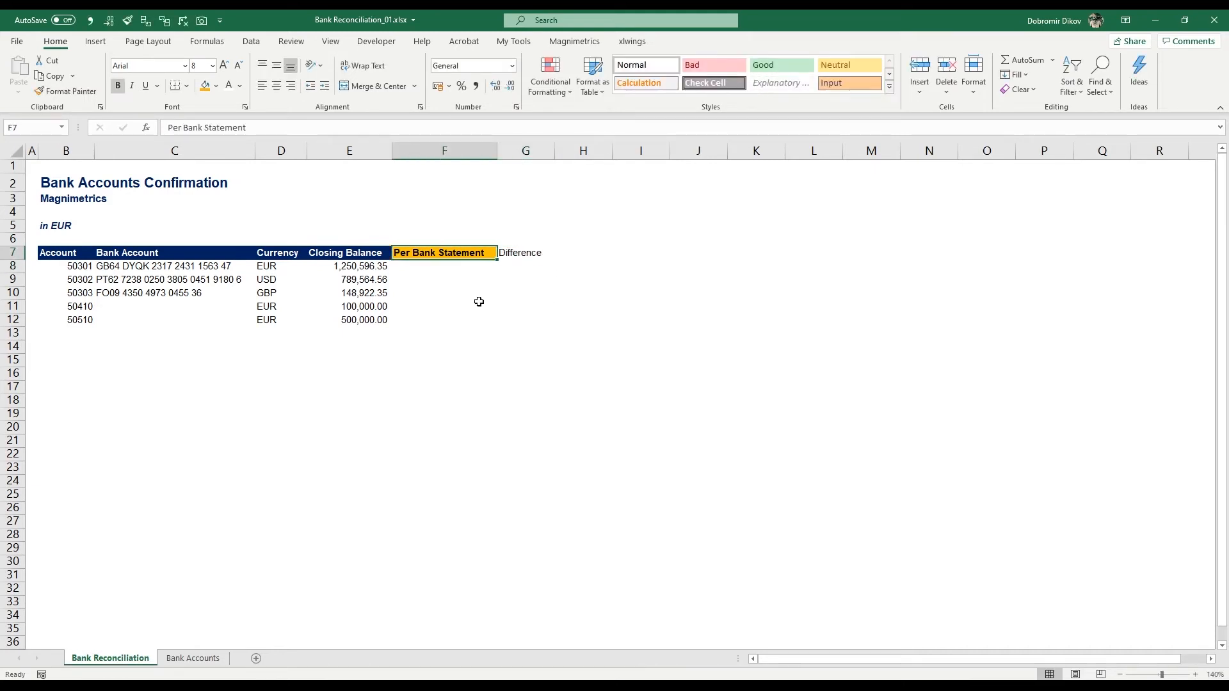
left_click(65, 91)
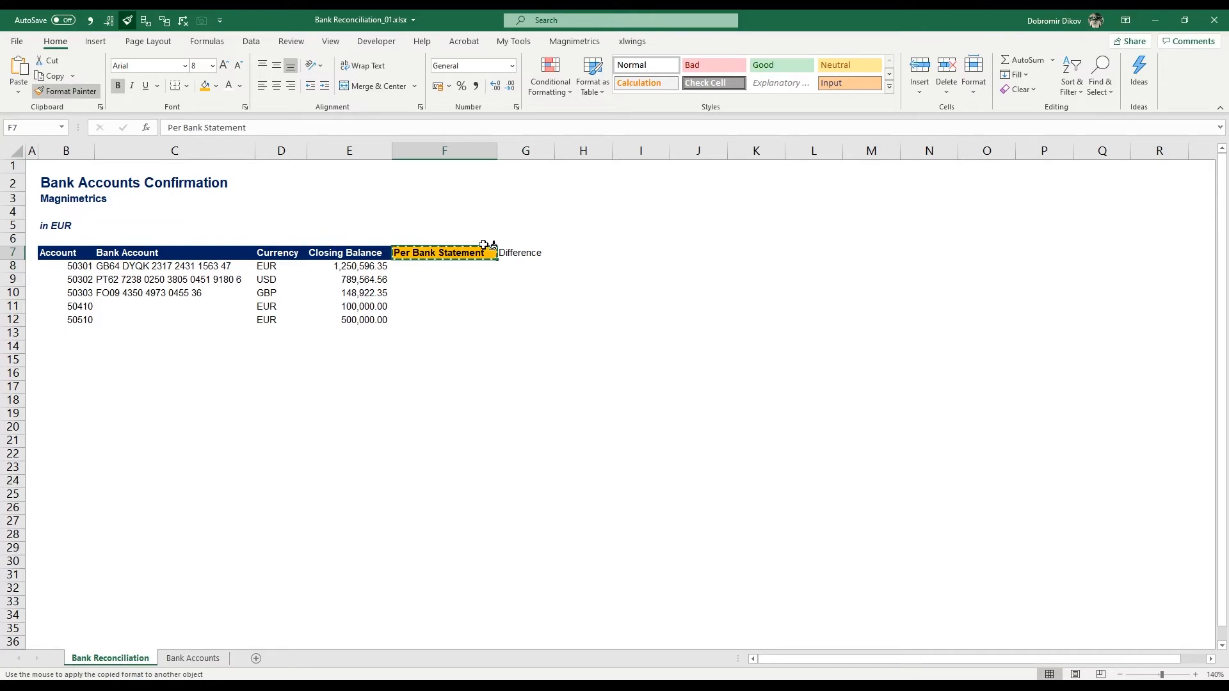
left_click(524, 252)
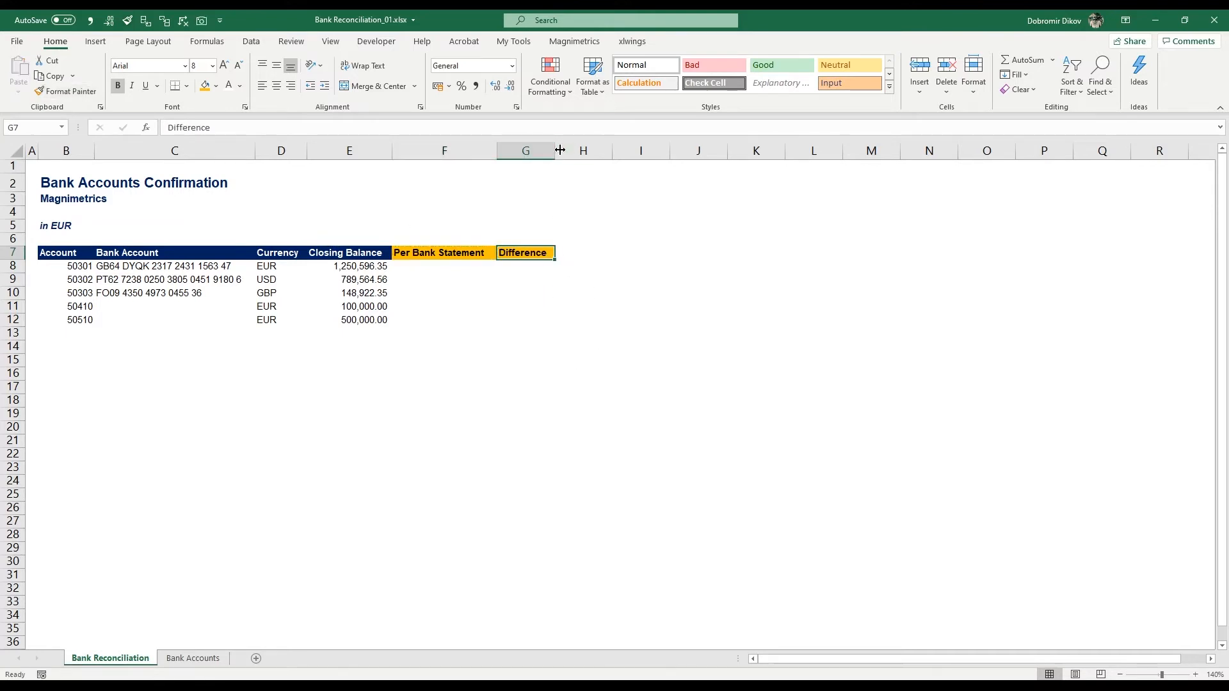
Step: Add a "Notes" header in H7 with the Difference header's formatting and widen column H to roughly three times its width
left_click(581, 252)
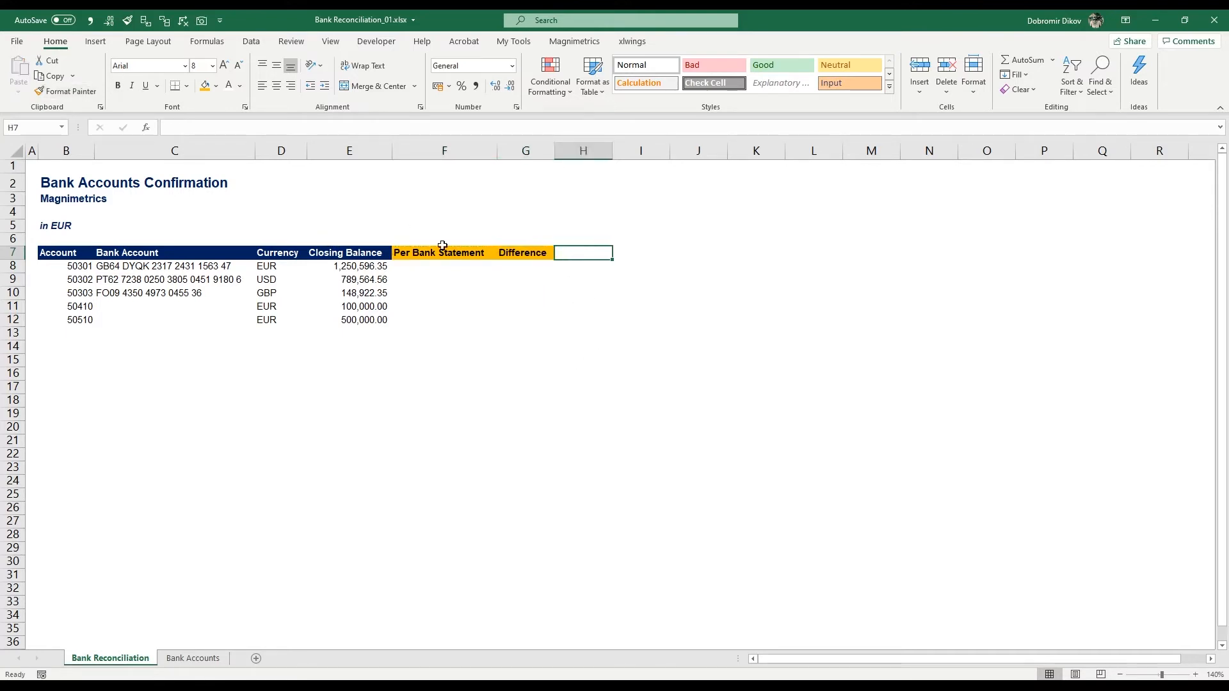
type("Notes")
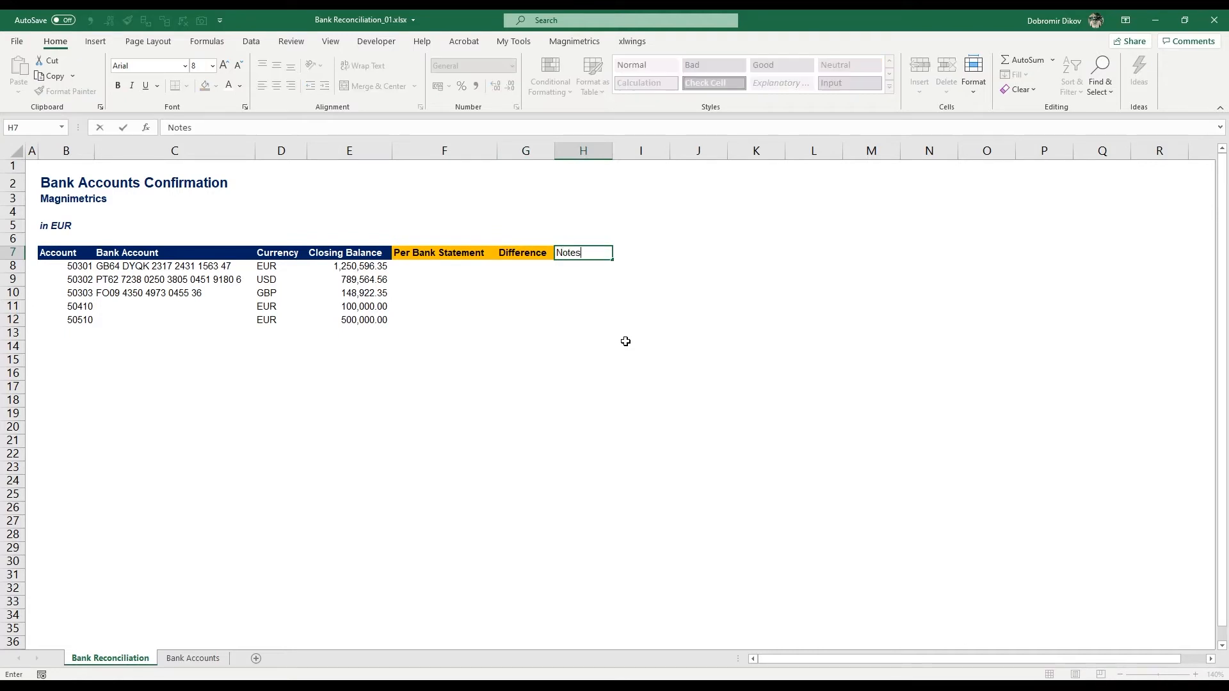
key("ctrl+Return")
key("Left")
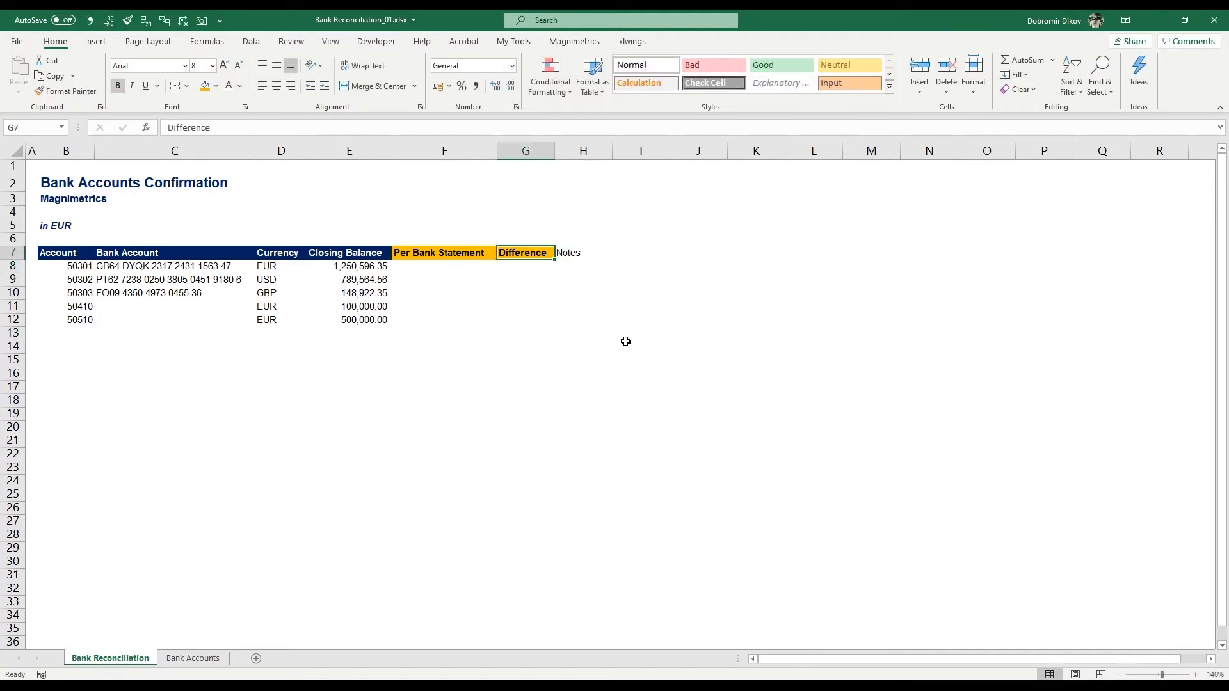
left_click(79, 93)
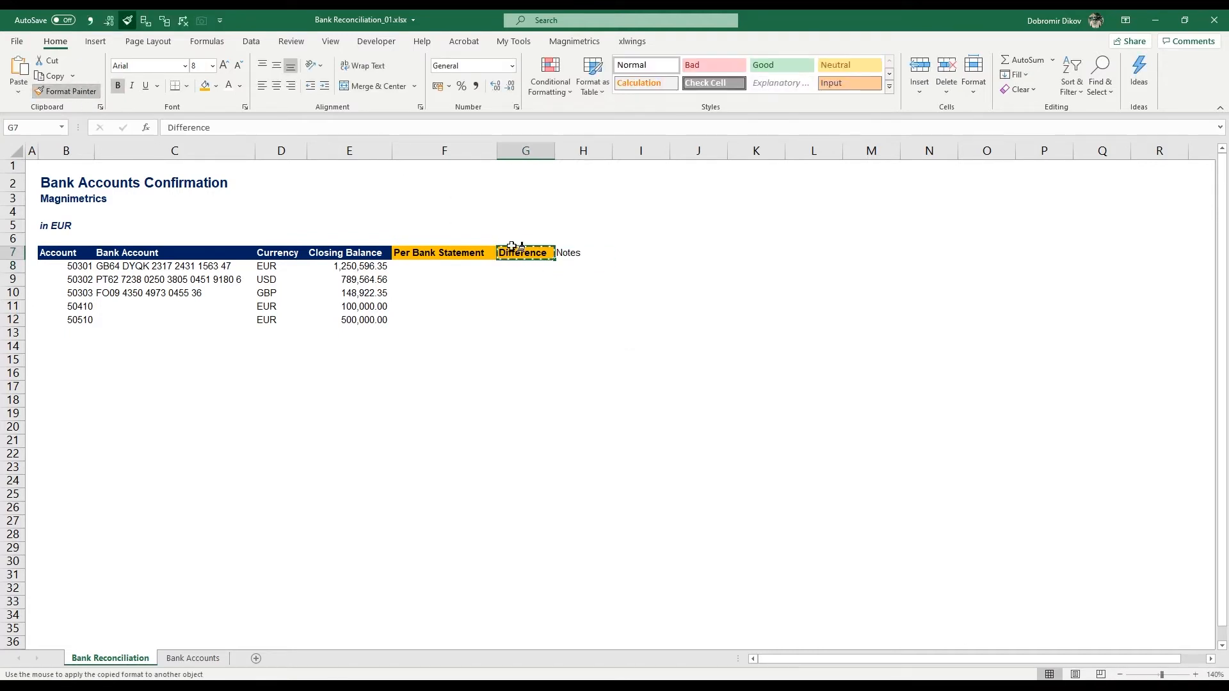
left_click(569, 254)
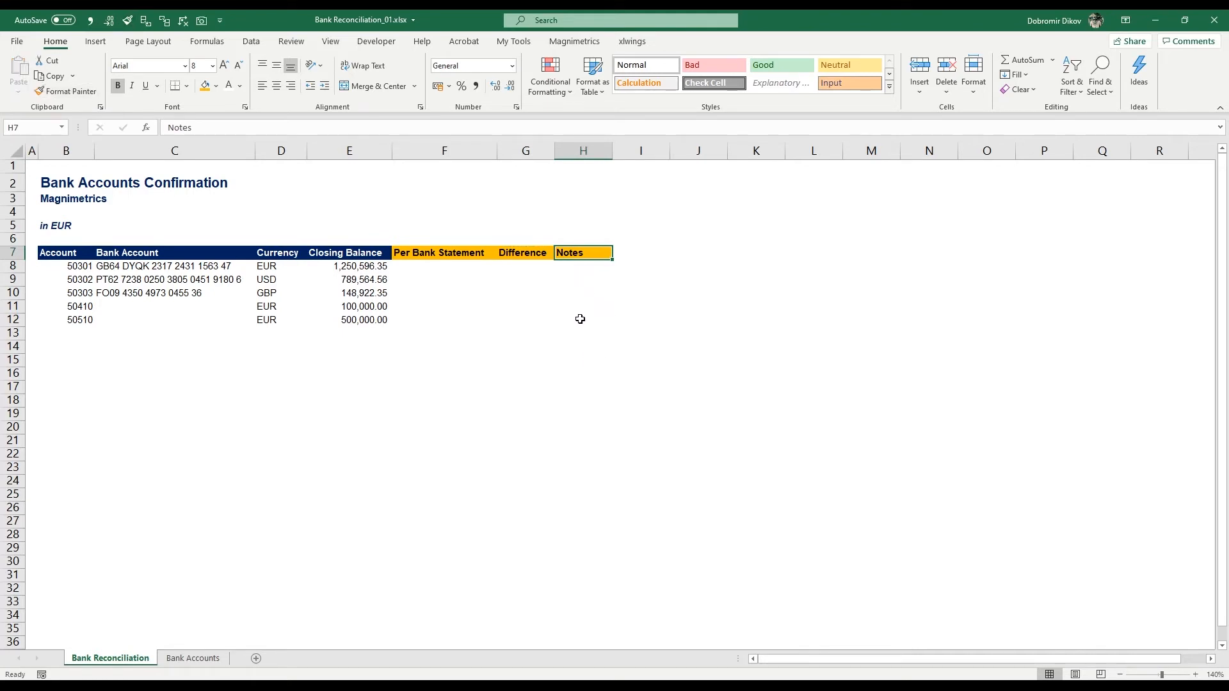
left_click_drag(613, 153, 740, 165)
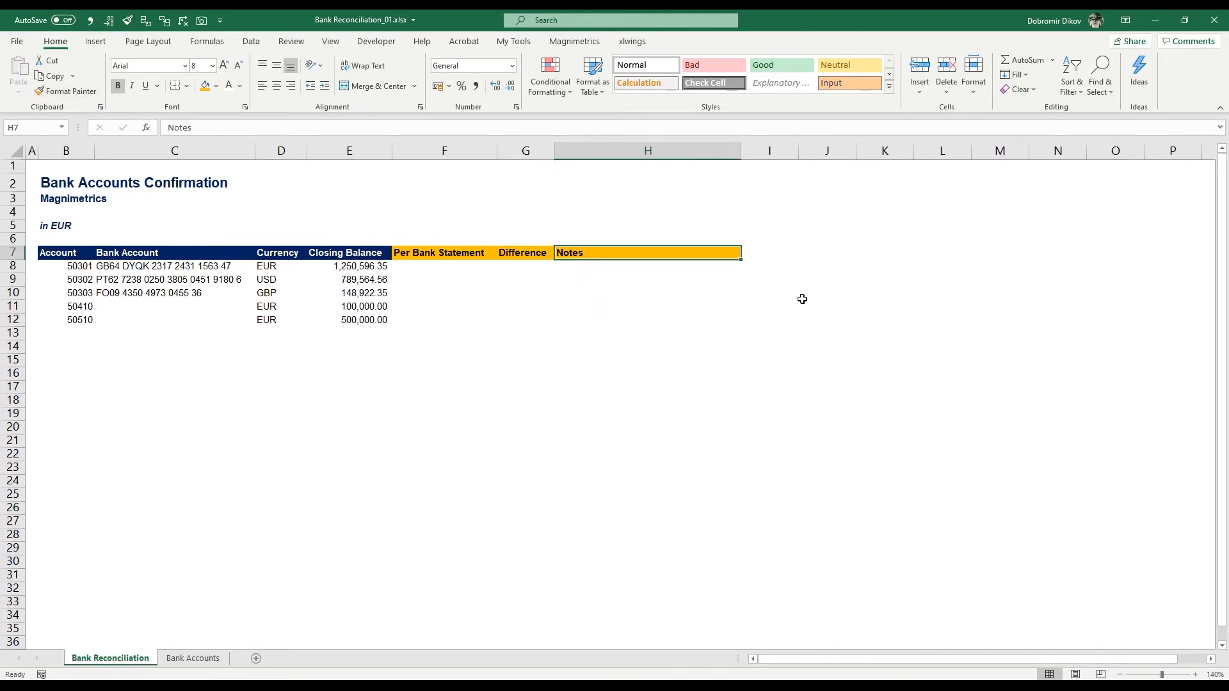
Step: Add an "Attachments" header in I7 with the Notes header's formatting and widen column I slightly to fit it
left_click(752, 255)
type("At")
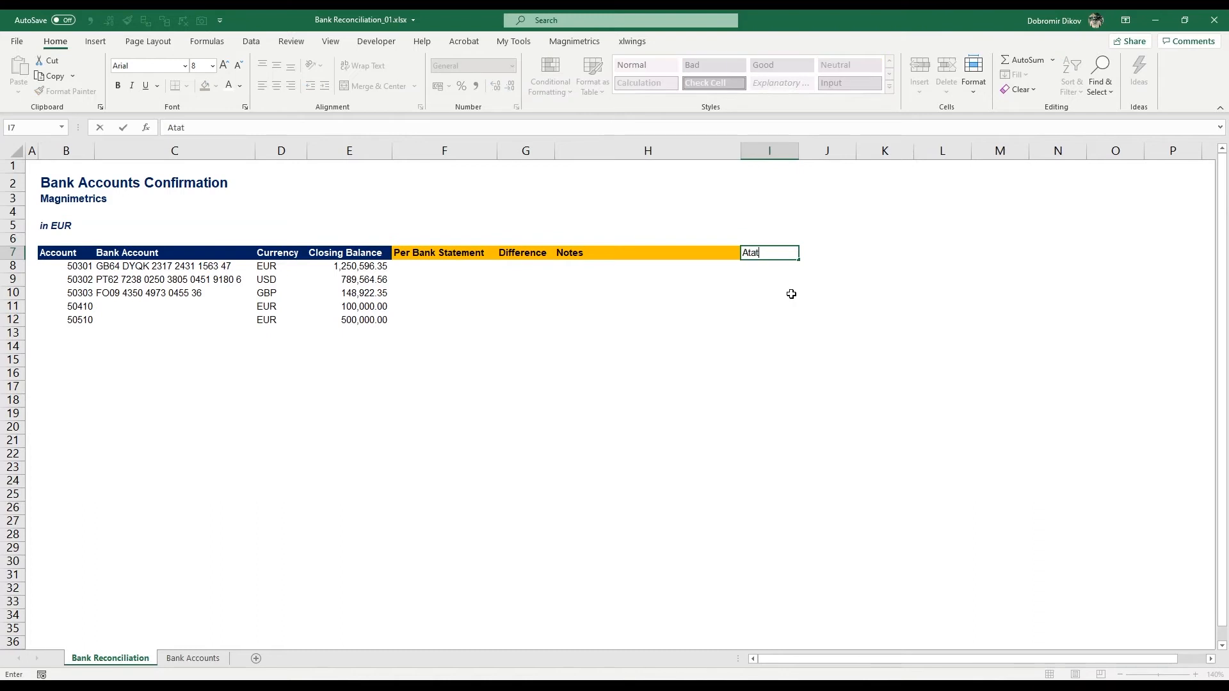
type("tachments")
left_click(647, 254)
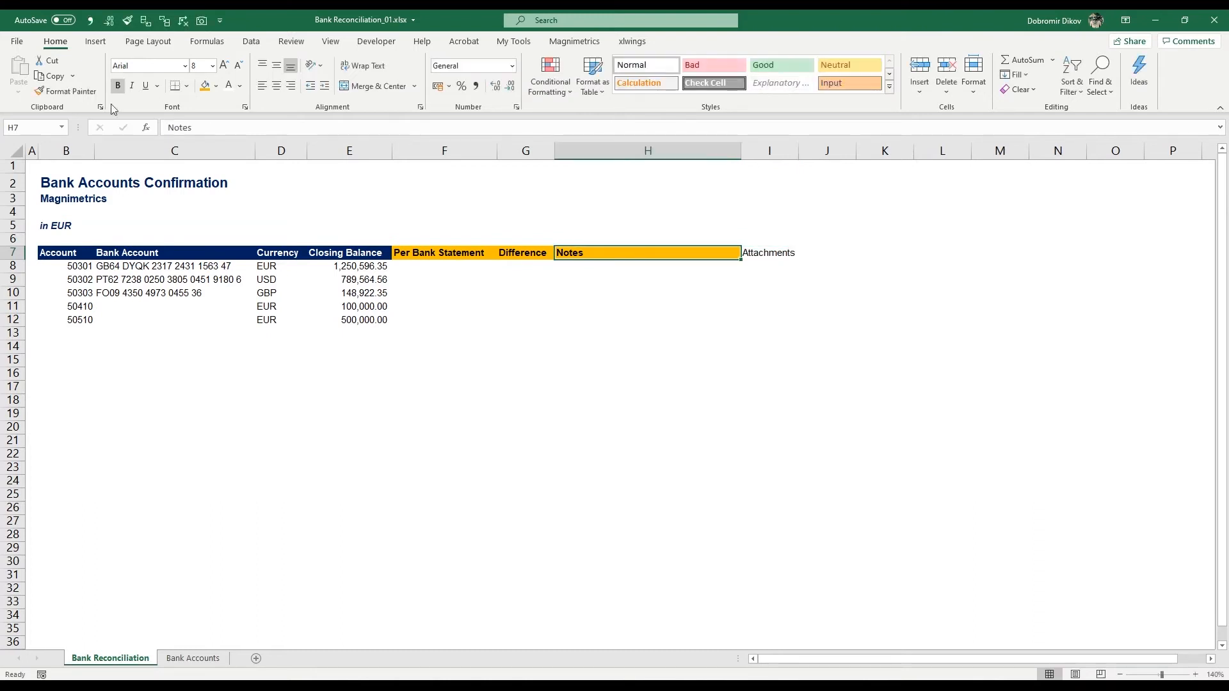
left_click(64, 93)
left_click(771, 253)
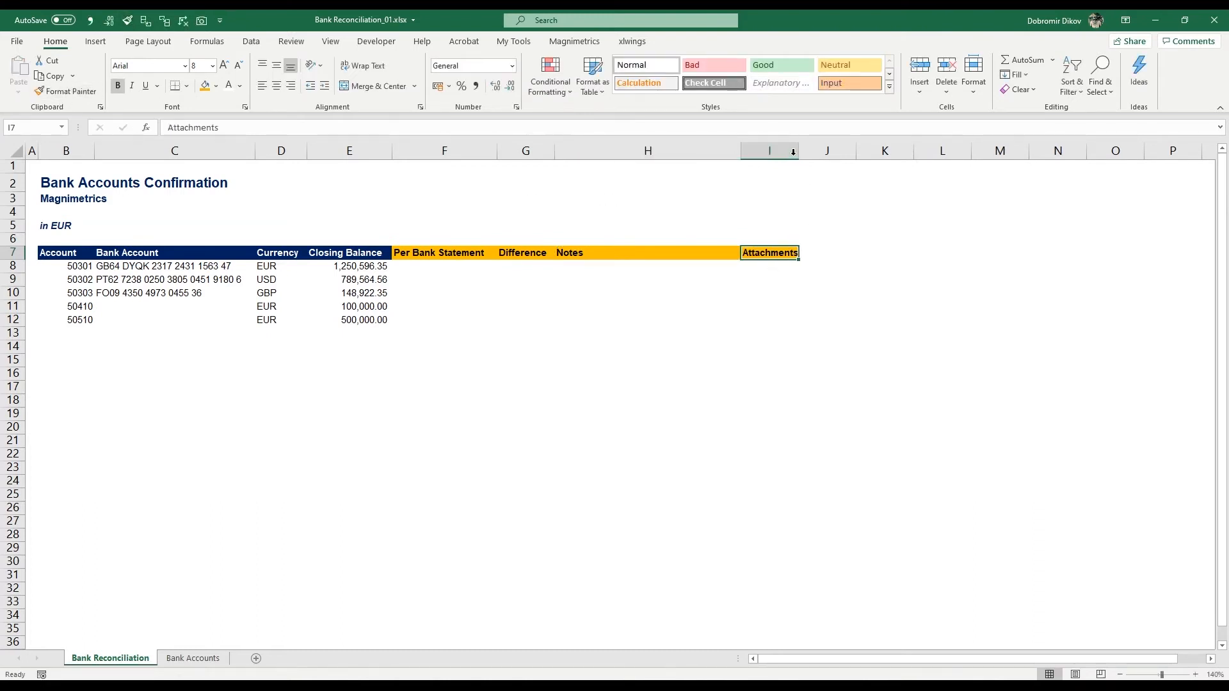
left_click(805, 154)
left_click_drag(798, 151, 811, 151)
left_click(677, 318)
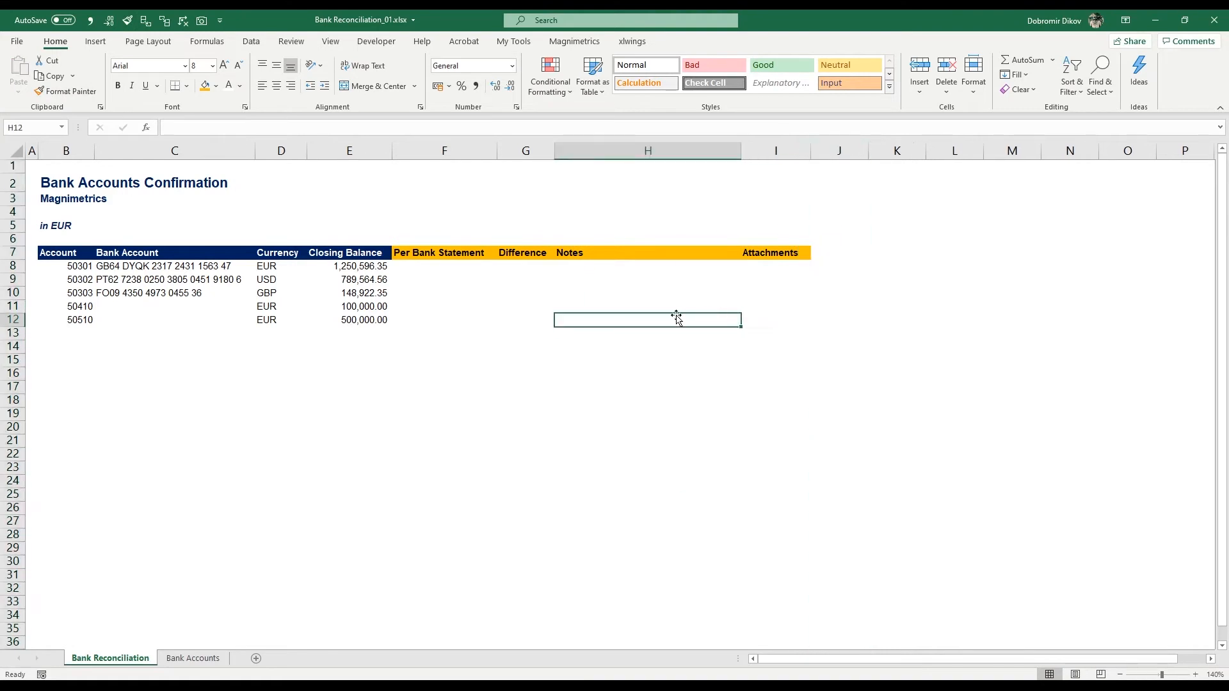
Step: Fill F8:F12 with the bank statement amounts 1250596.35, 789564.58, 148922.35, 100000 and 500000
left_click(466, 289)
left_click(434, 269)
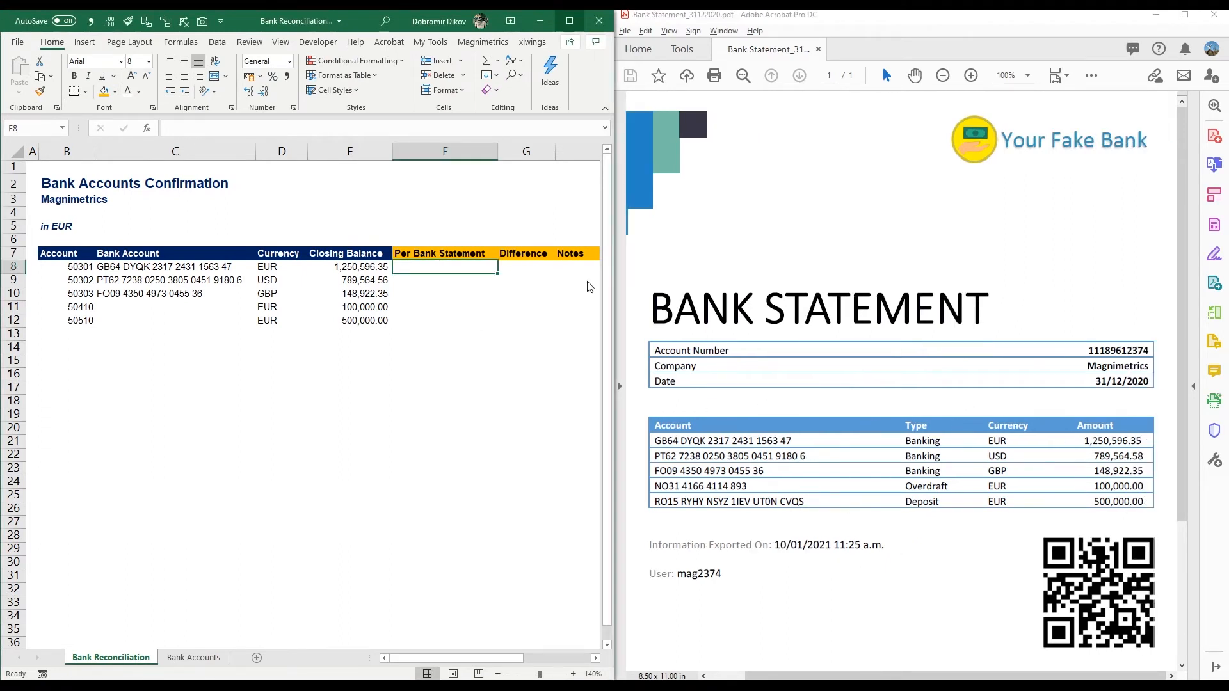
type("1250596.35")
key("Return")
type("78")
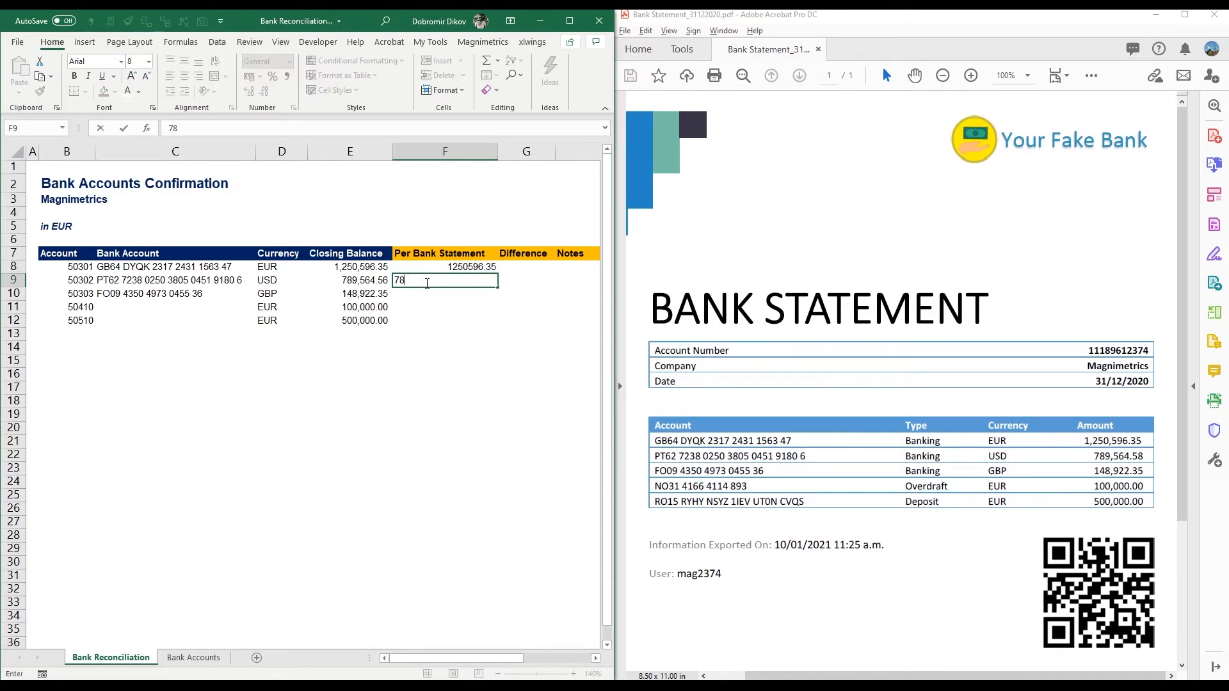
type("9564.58")
key("Return")
type("148922.35")
key("Return")
type("10000")
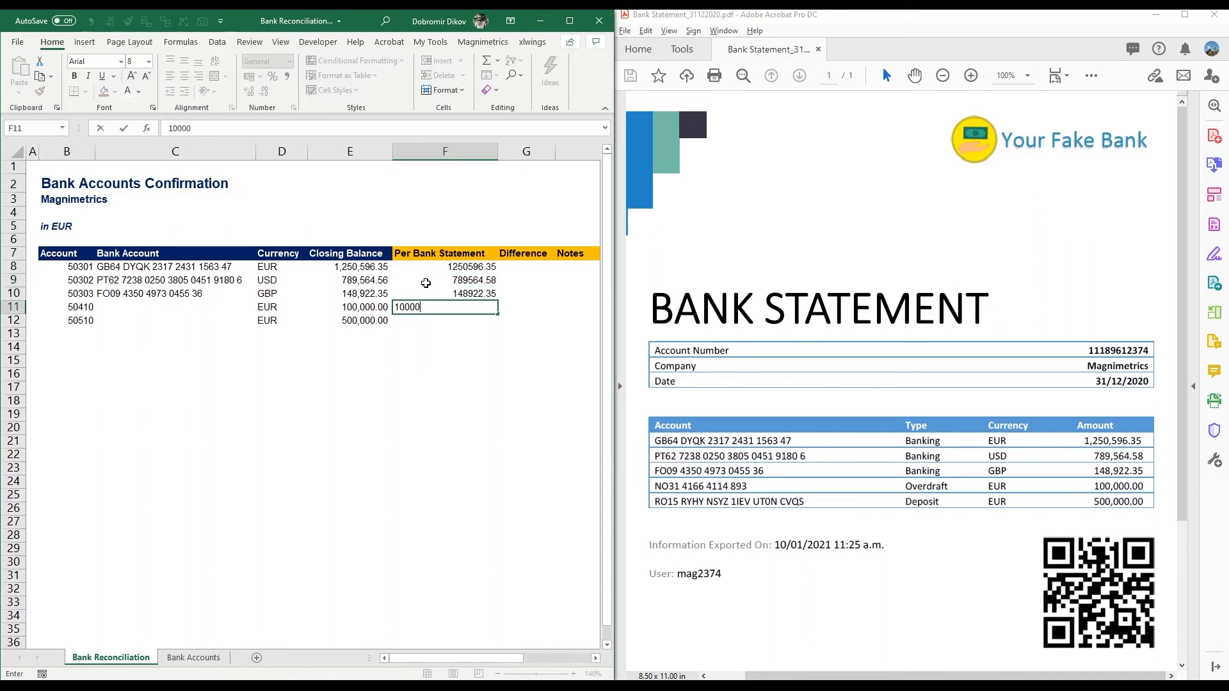
type("0")
key("Return")
type("500000")
key("Return")
key("Up")
key("Up")
key("Up")
key("Up")
key("Up")
key("Left")
key("Left")
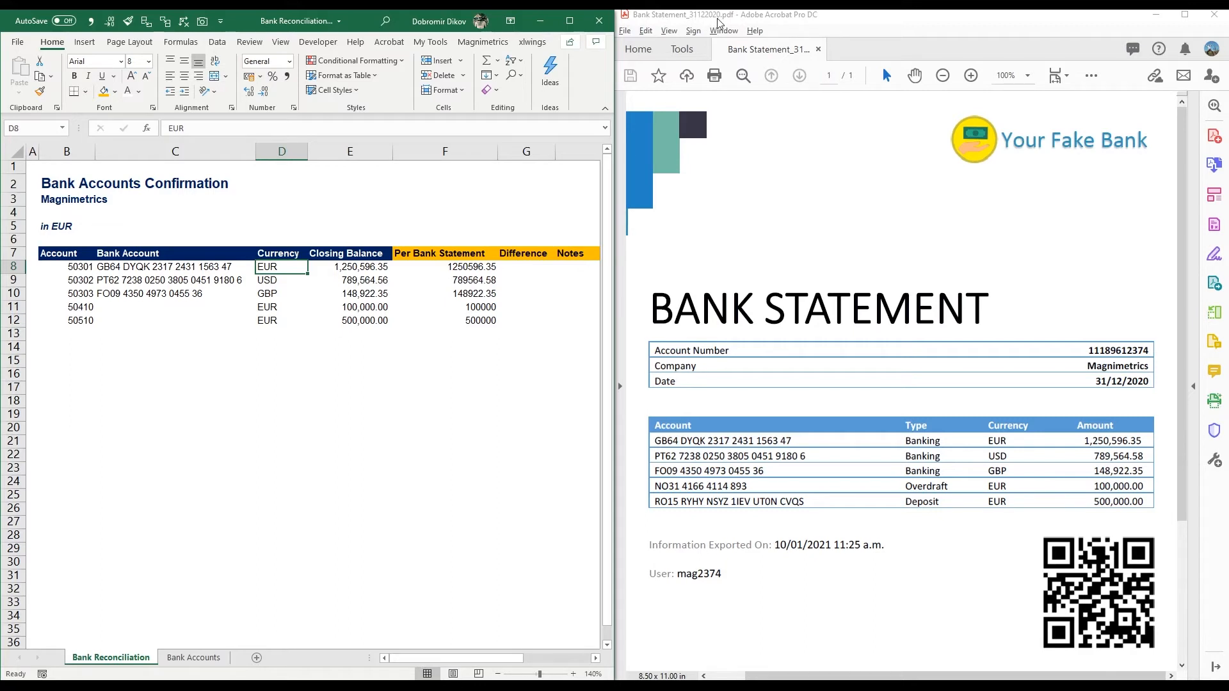
Step: Enter "Bank Statement 31122020" in I8 under Attachments and autofit column I
left_click(512, 294)
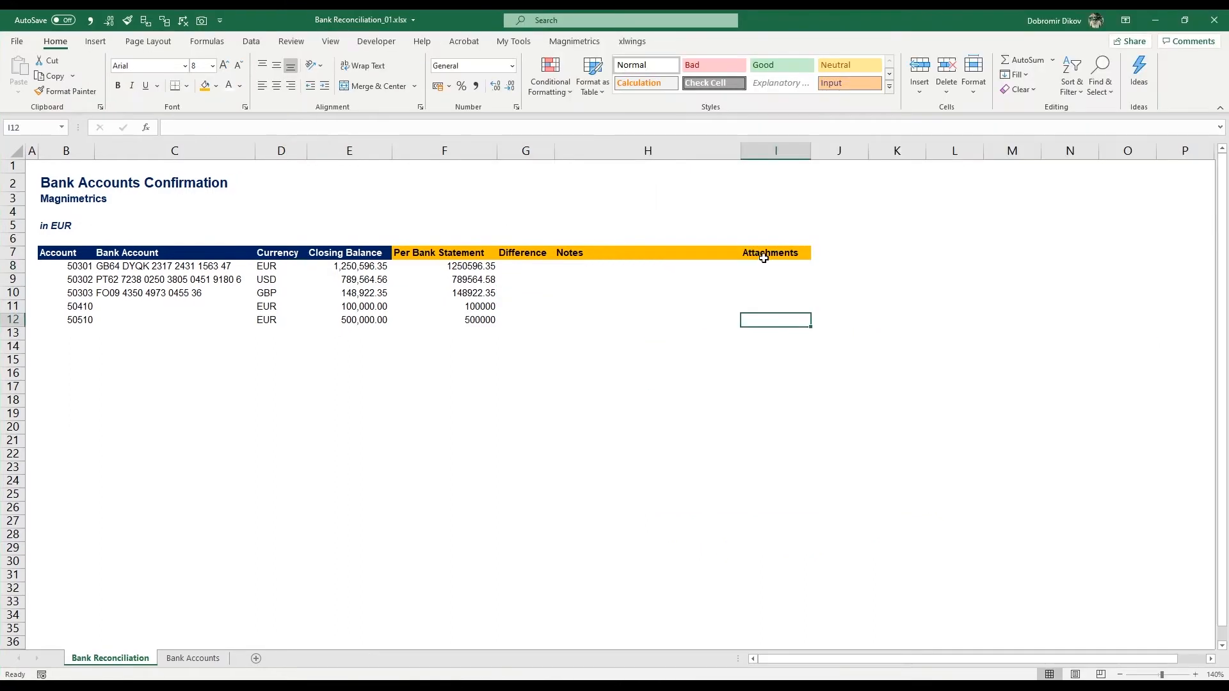
left_click(768, 269)
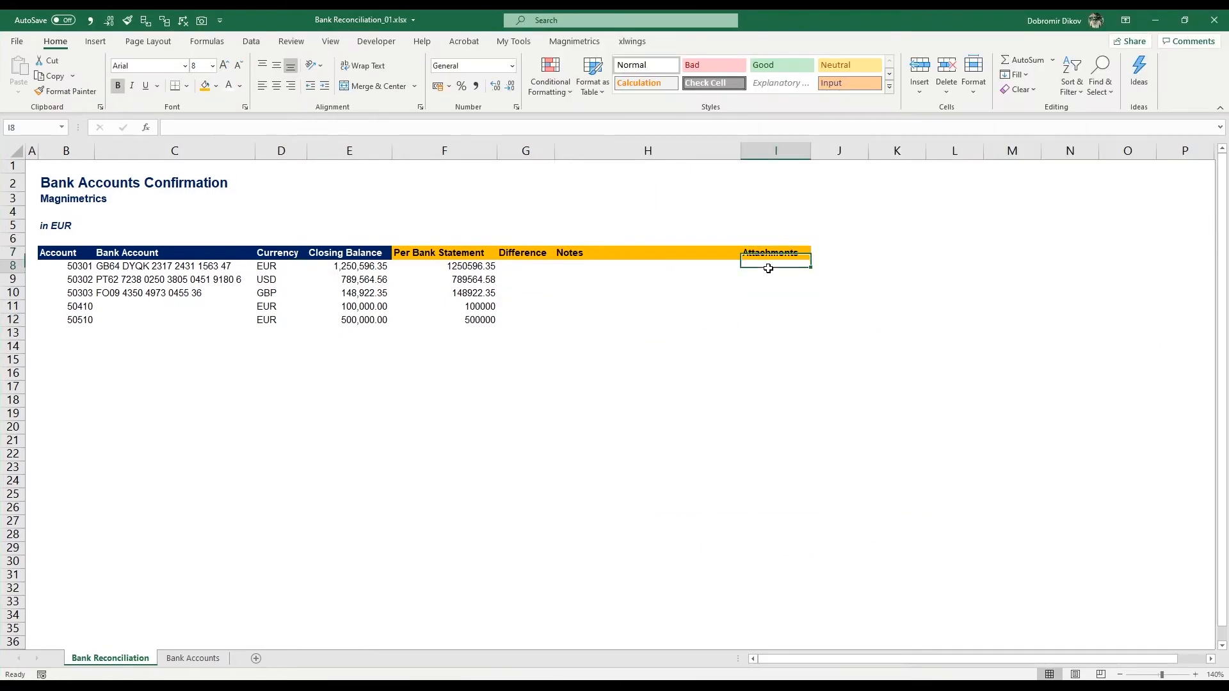
type("Bank ")
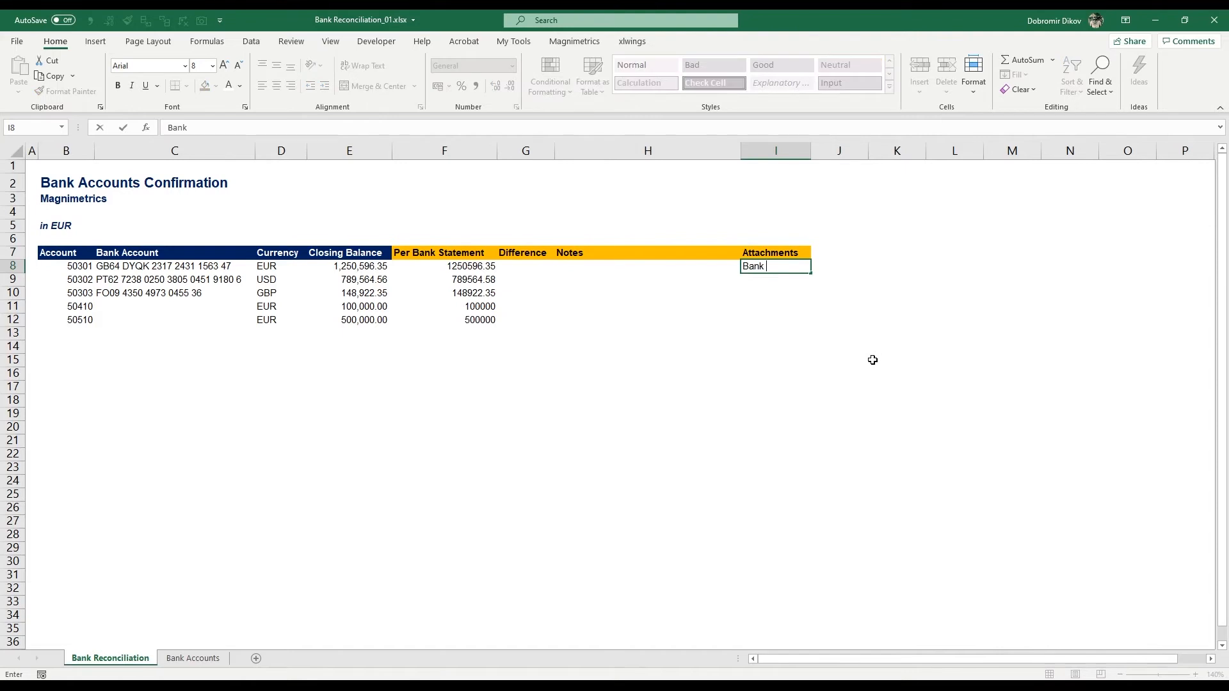
type("Statement 31122020")
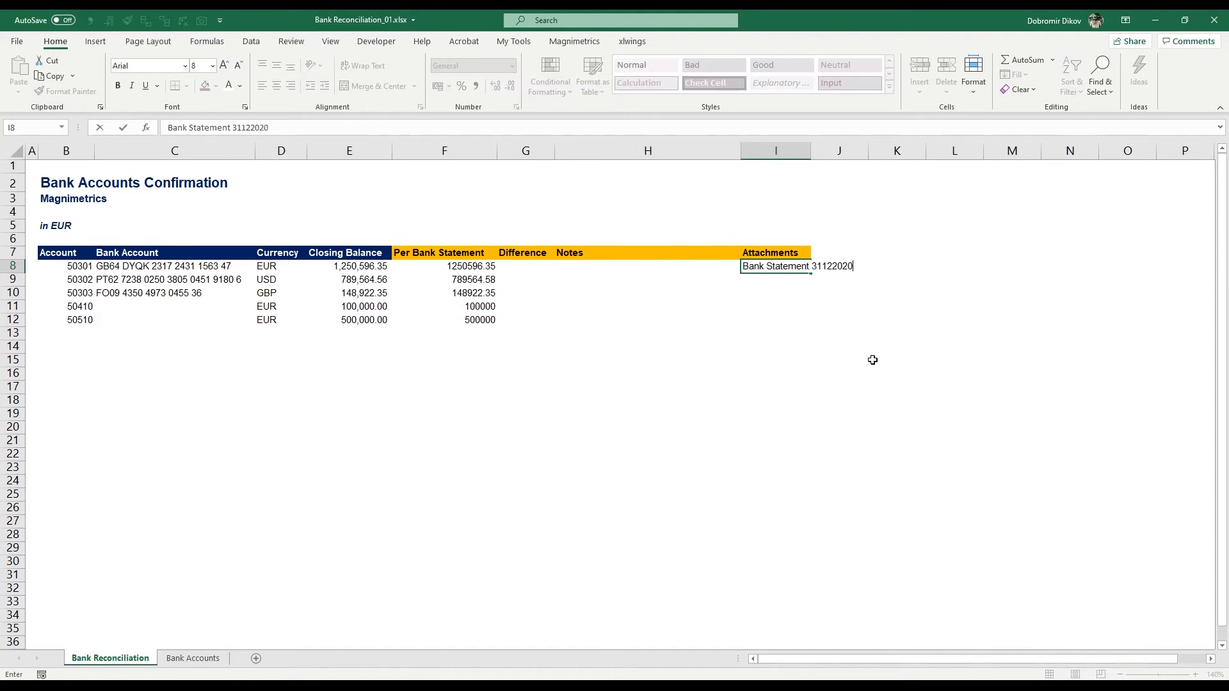
key("Return")
key("Up")
key("Left")
key("Left")
key("Left")
key("Right")
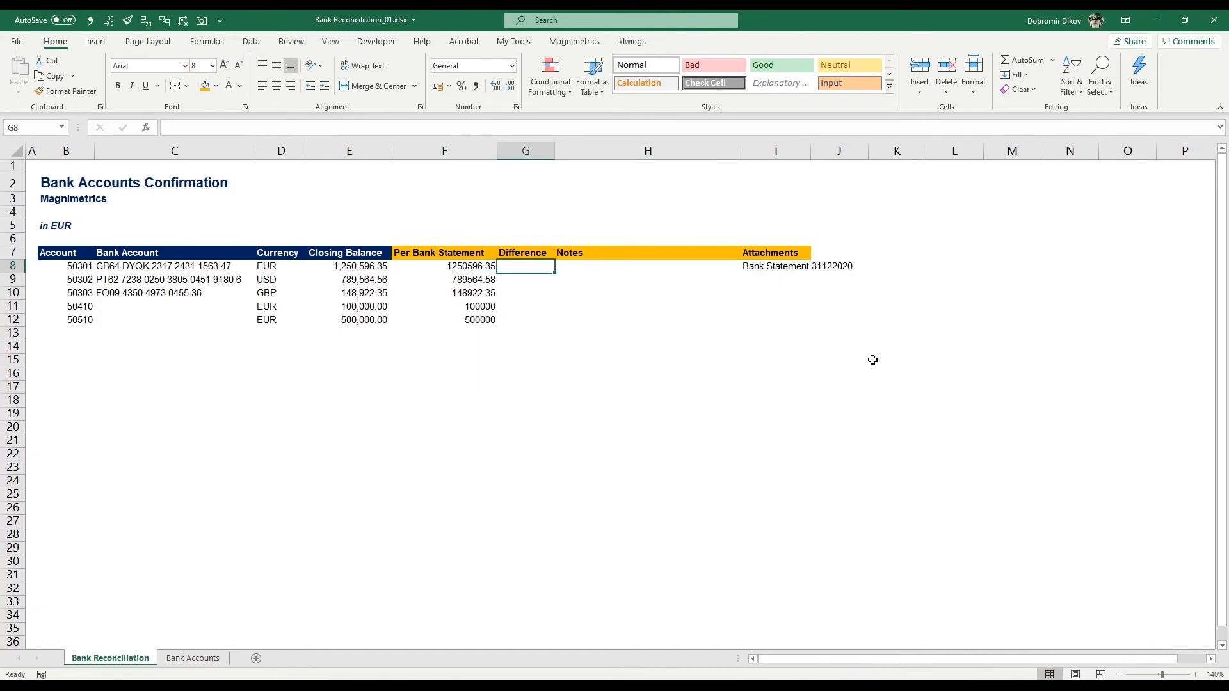
key("Left")
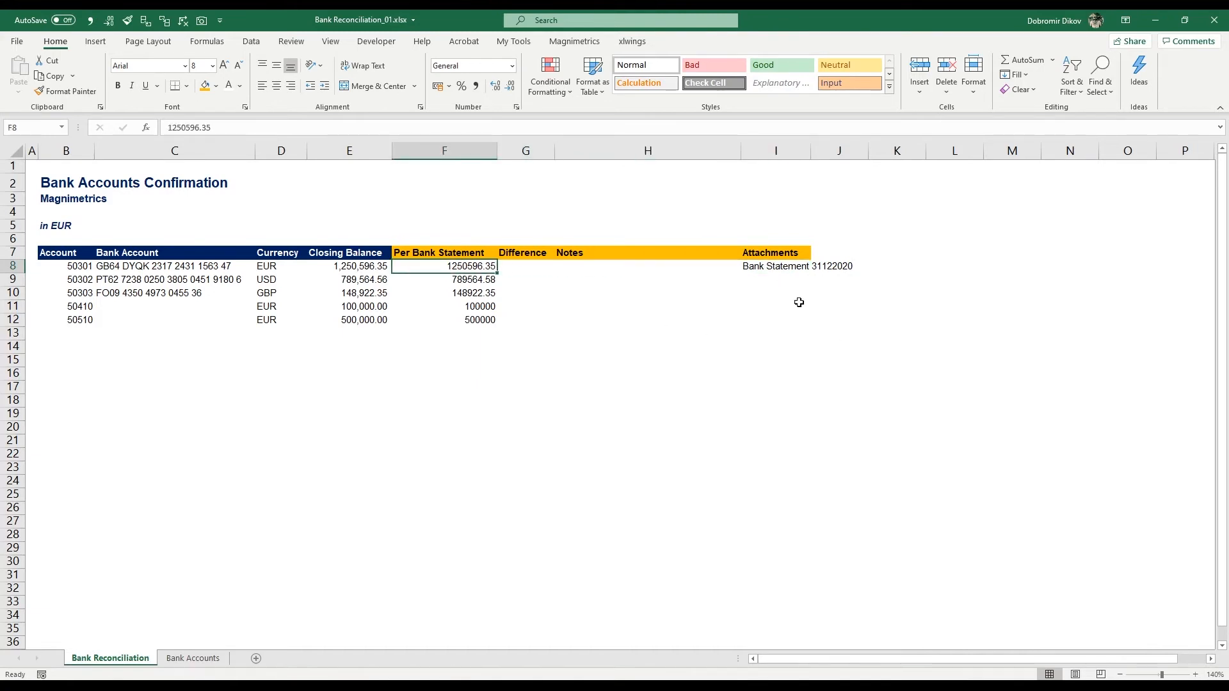
double_click(809, 150)
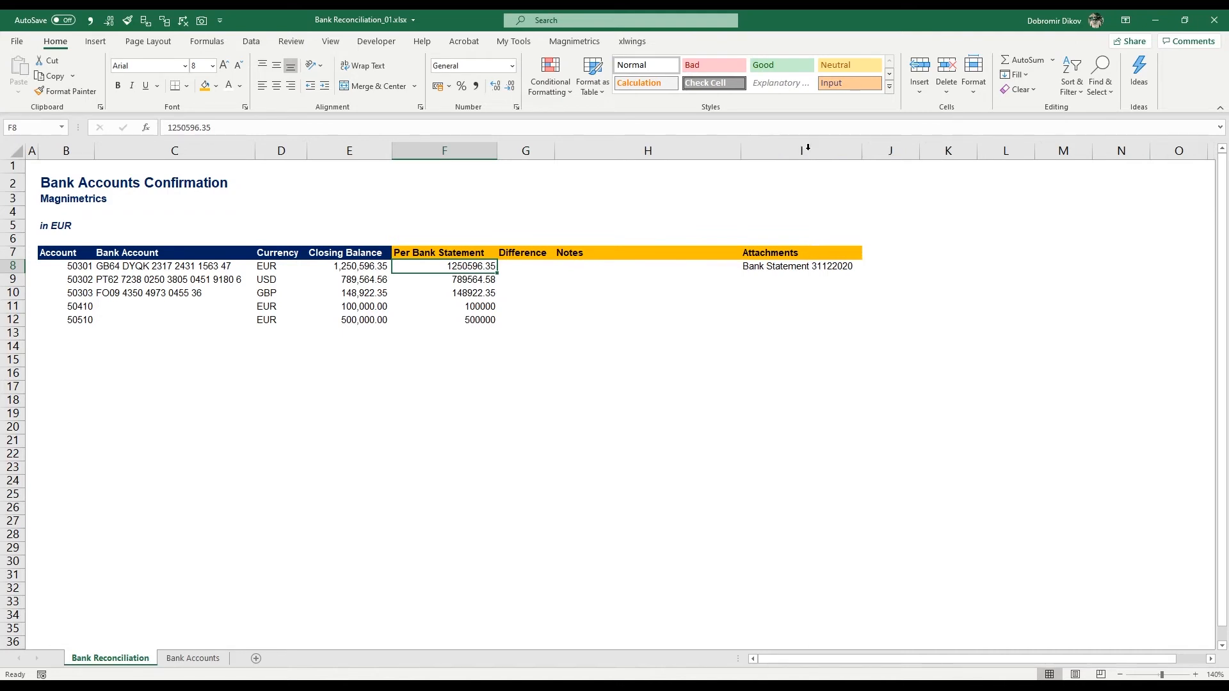
Step: Format the Per Bank Statement amounts in F8:F12 with the comma number style
left_click_drag(473, 267, 466, 322)
left_click(476, 86)
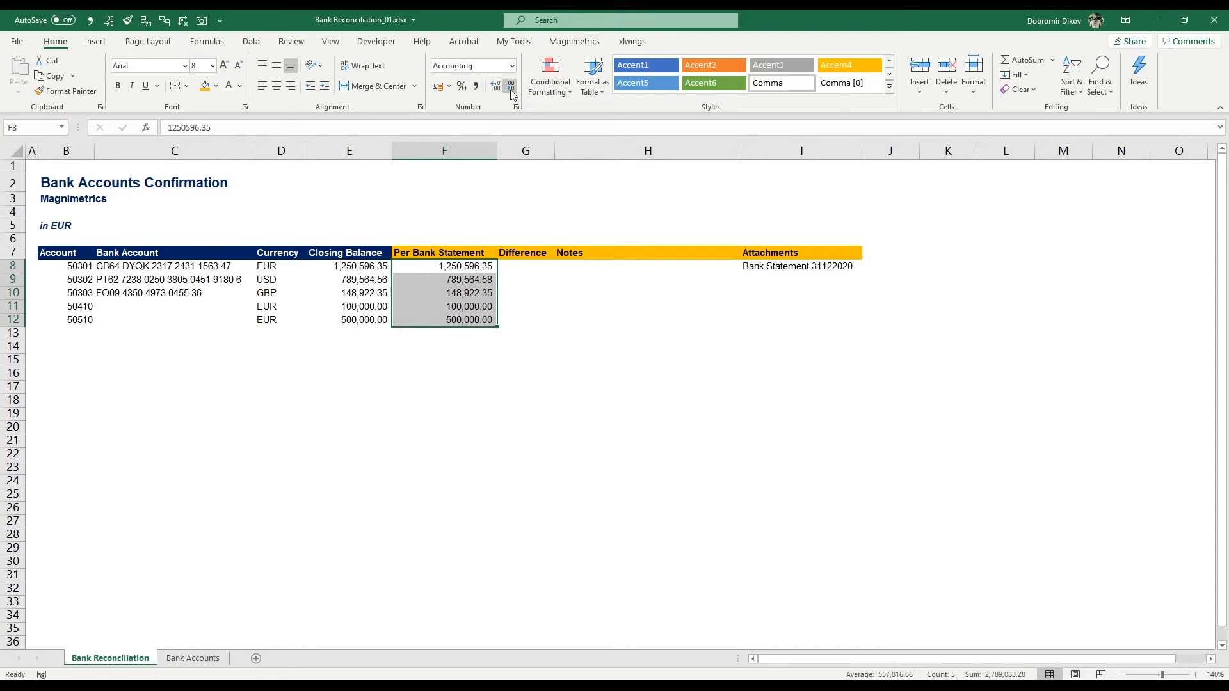
Step: Enter the formula =F8-E8 in G8 to subtract the closing balance from the bank statement amount
left_click(532, 265)
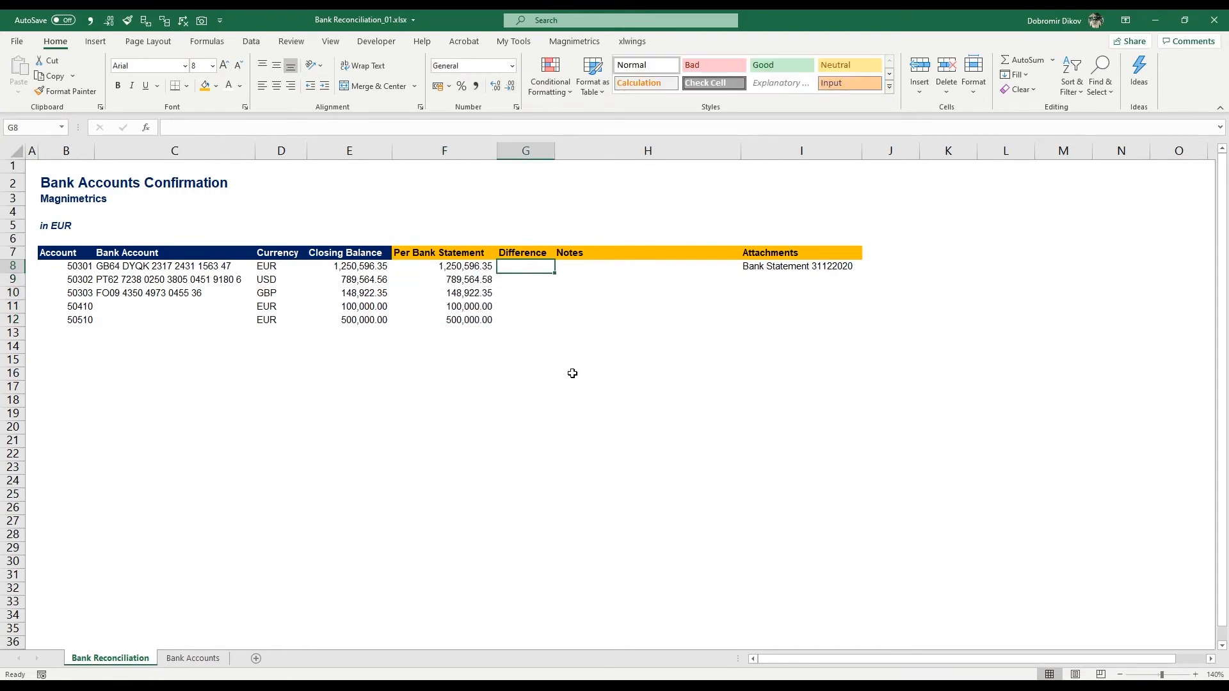
type("=")
key("Left")
type("-")
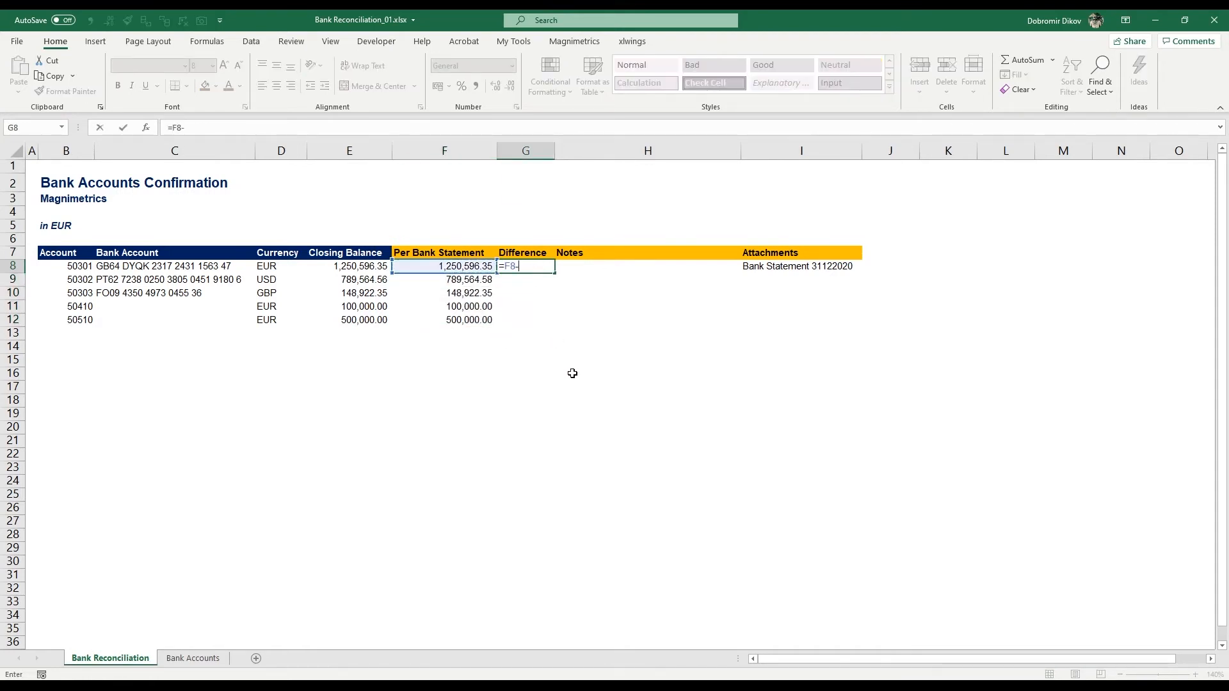
key("Left")
key("Left")
key("ctrl+Return")
Step: Fill the Difference formula from G8 down through G12
key("shift+Down")
key("shift+Down")
key("shift+Down")
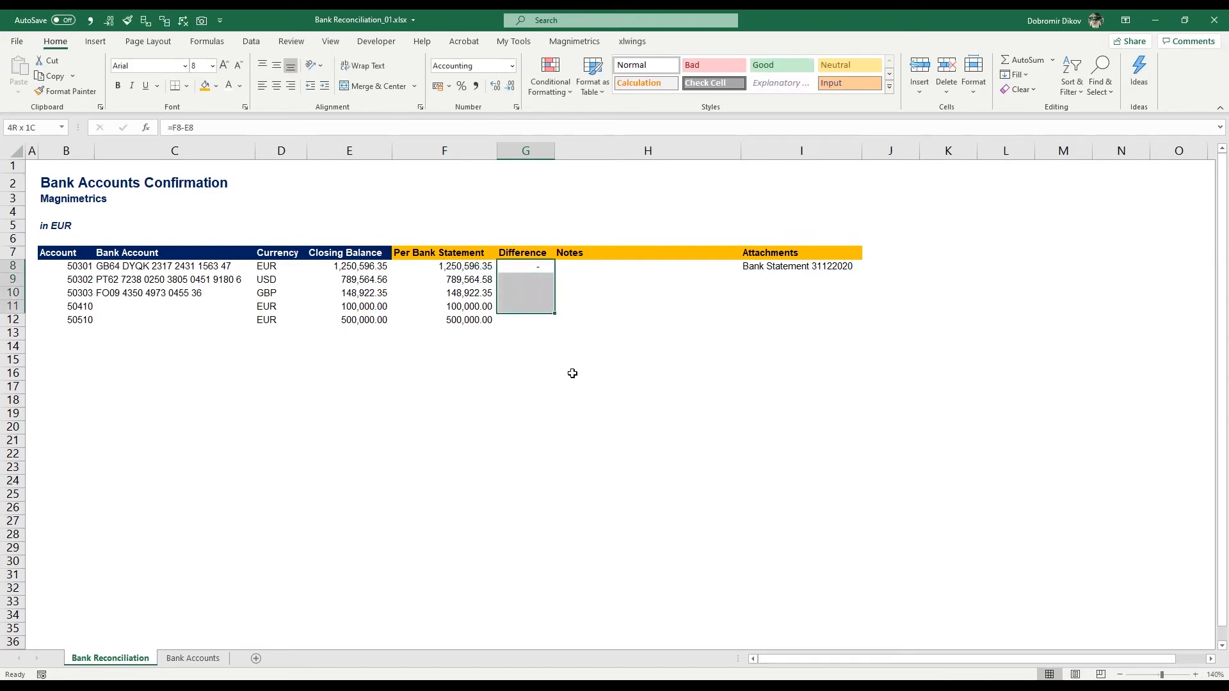
key("shift+Down")
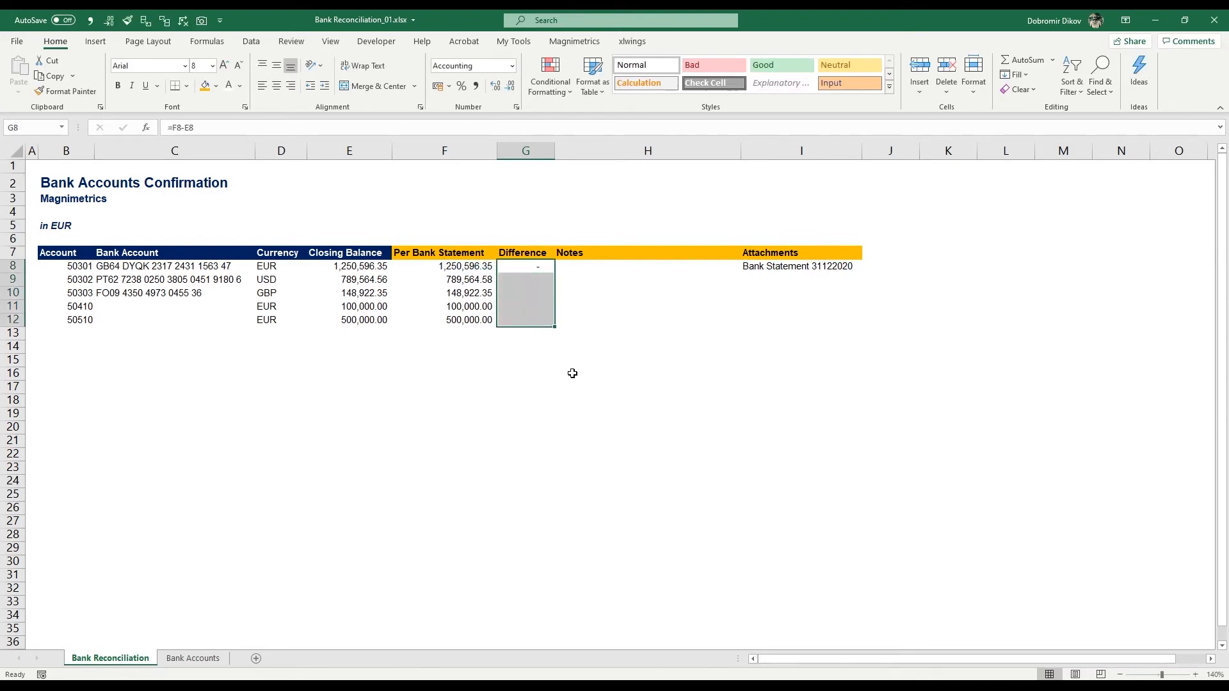
left_click(531, 266)
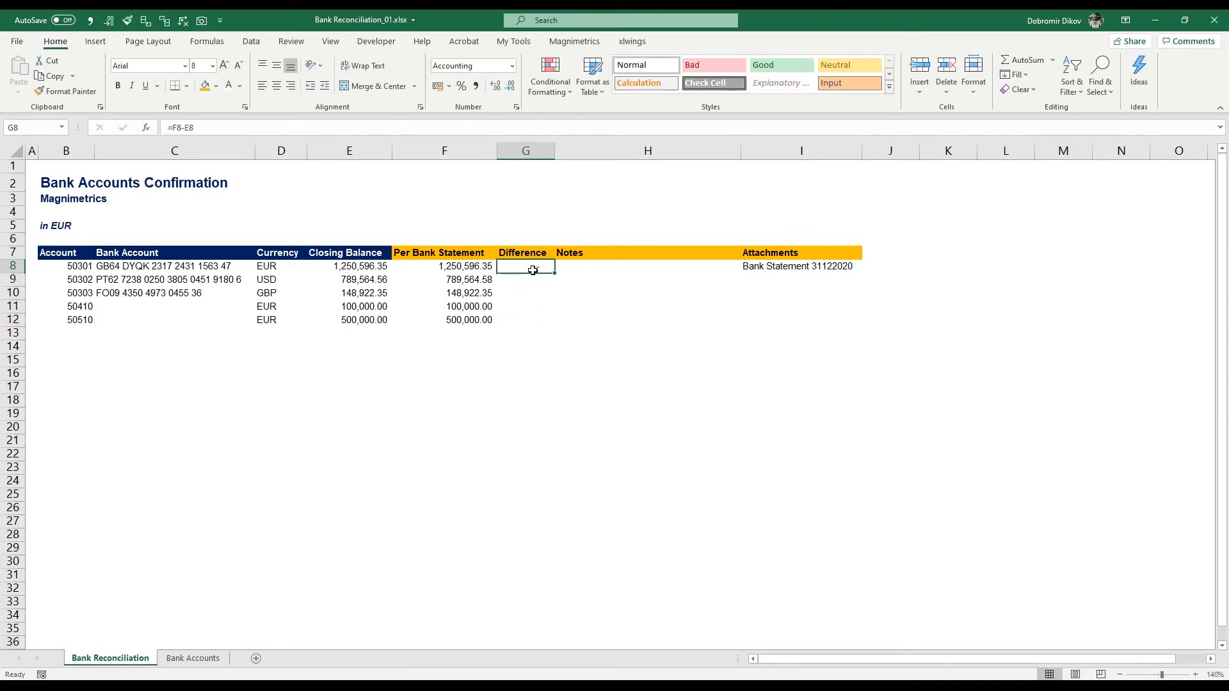
left_click_drag(525, 268, 518, 329)
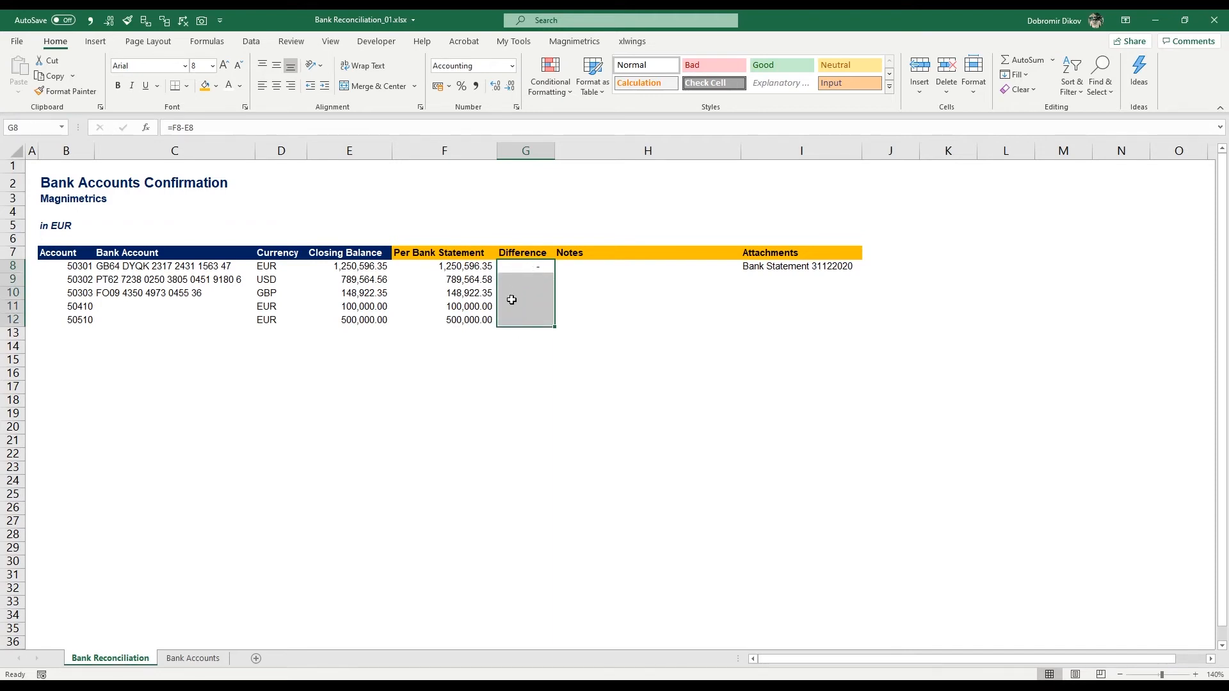
key("ctrl+d")
left_click(537, 282)
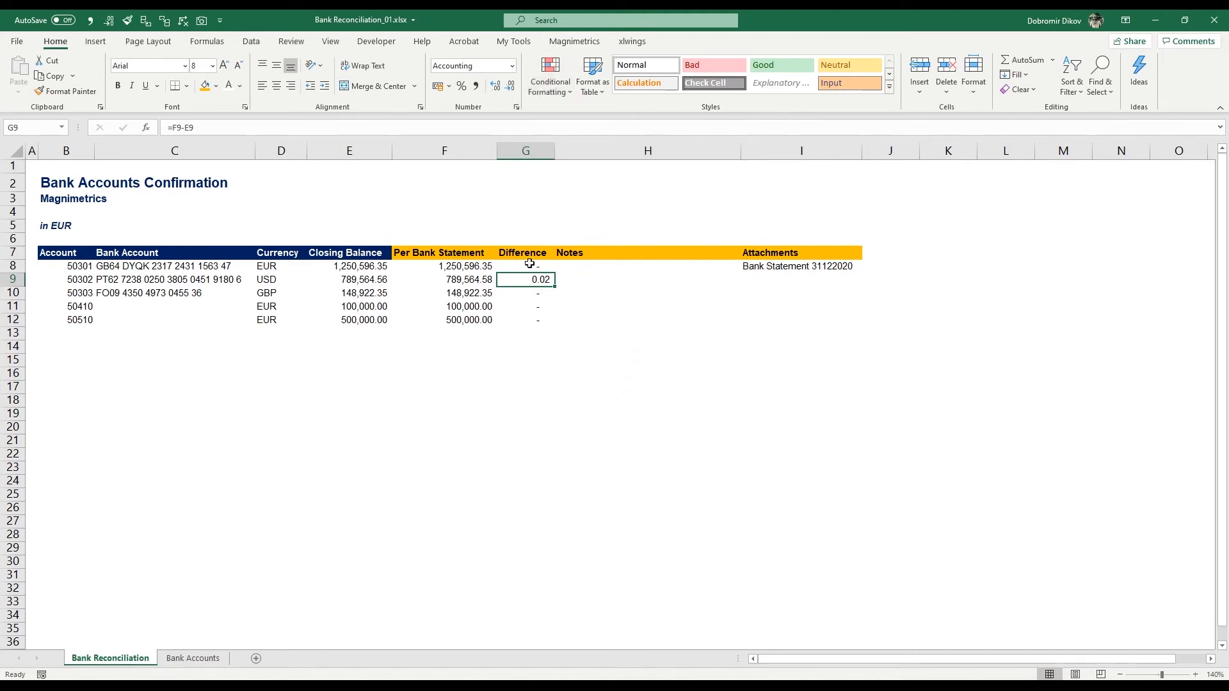
Step: Create a conditional formatting rule on G8:G12 for cells whose value is not equal to 0
left_click_drag(529, 264, 532, 320)
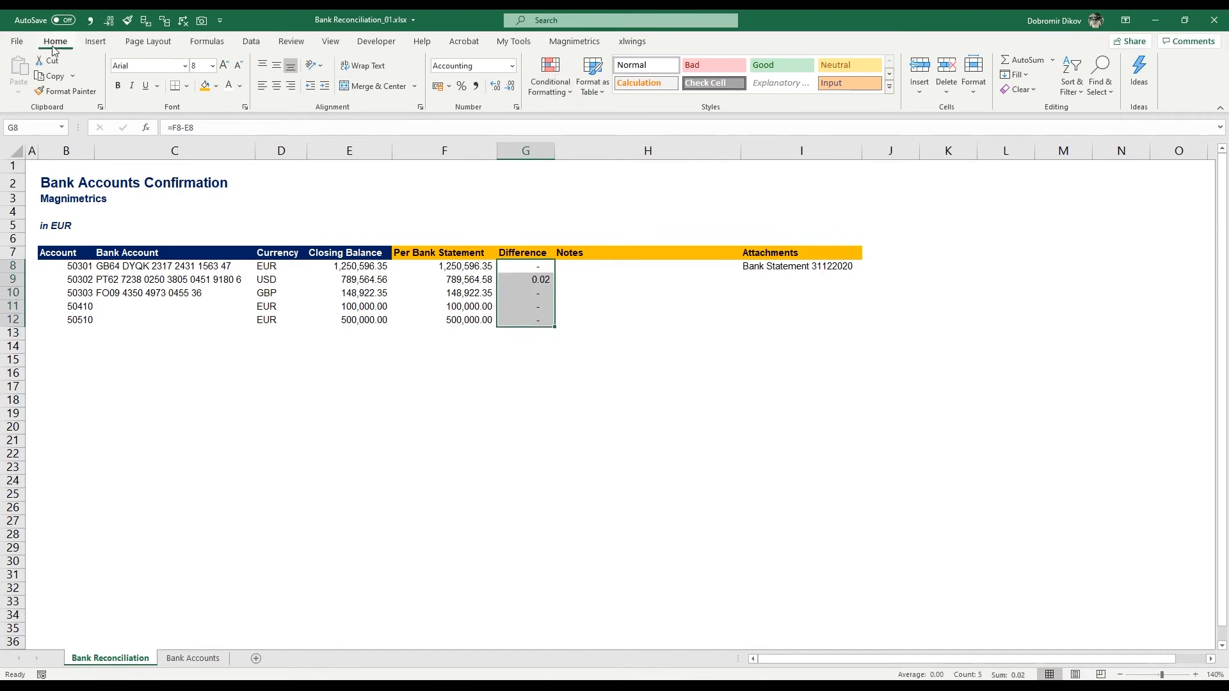
left_click(540, 95)
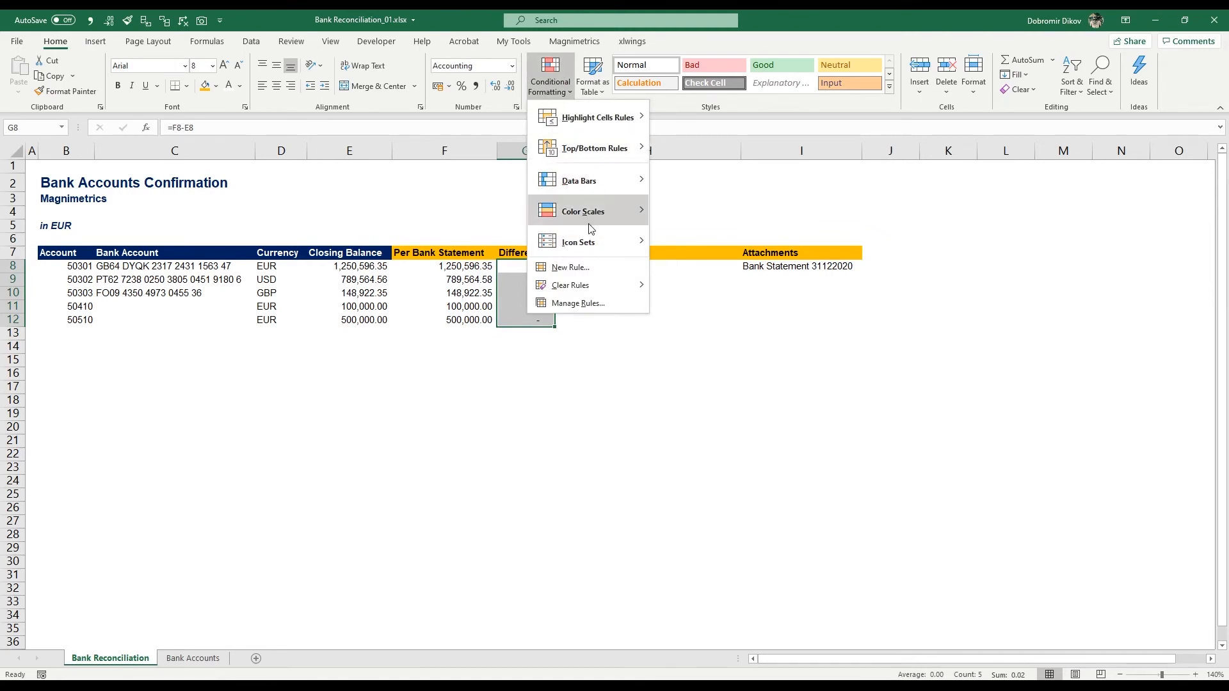
left_click(571, 267)
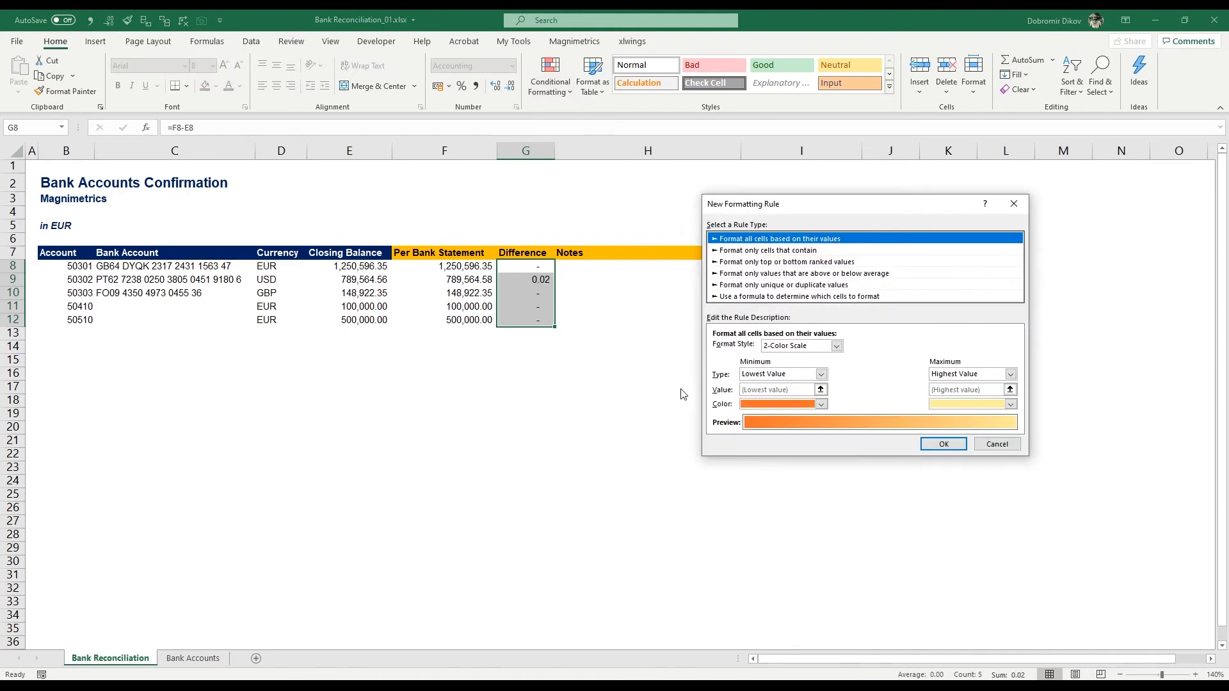
left_click(759, 251)
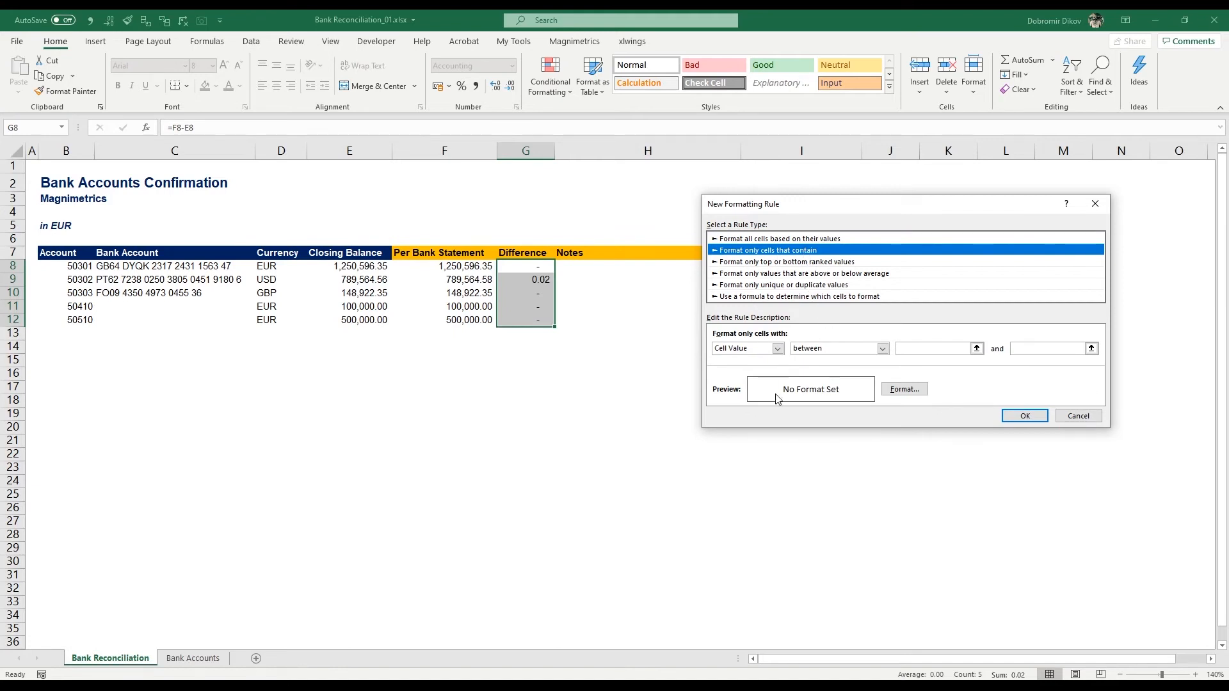
left_click(845, 353)
left_click(843, 350)
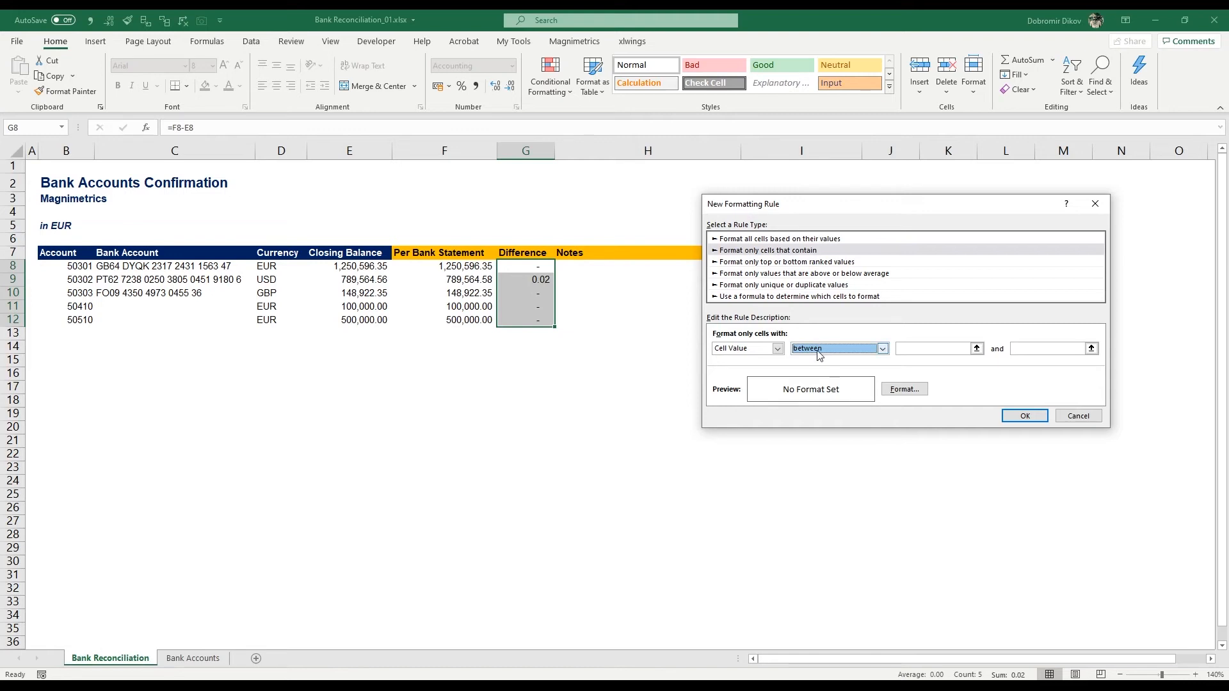
left_click(819, 350)
left_click(820, 353)
left_click(820, 351)
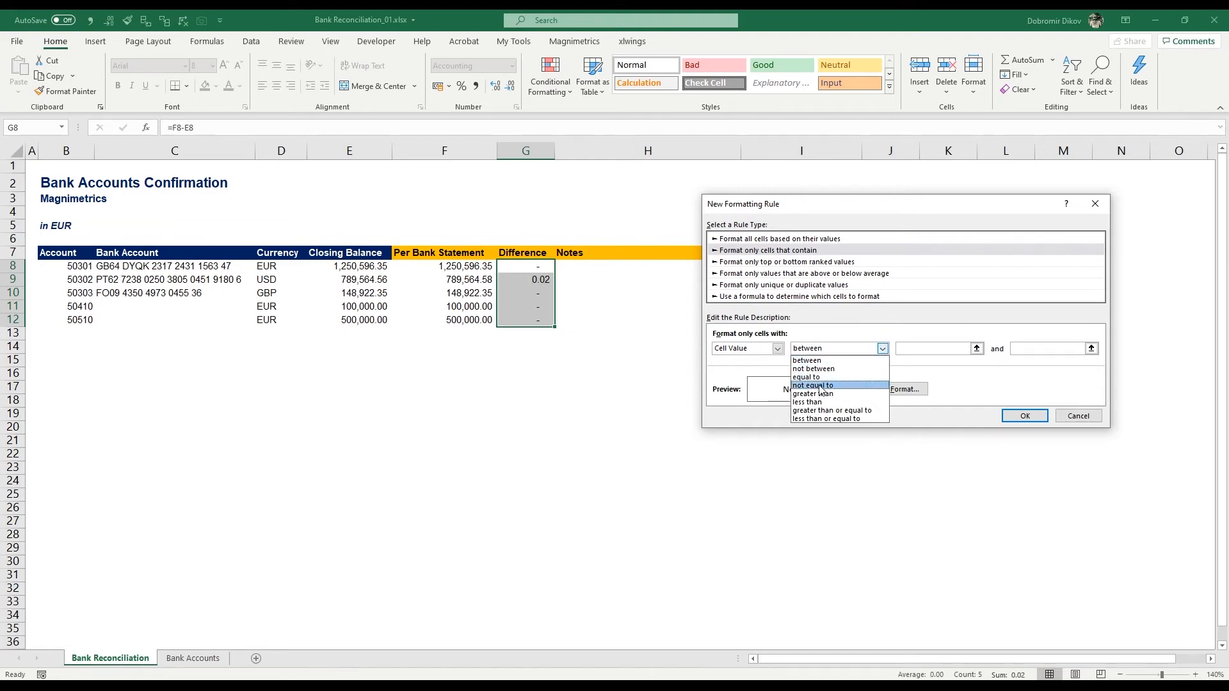
left_click(821, 386)
left_click(932, 348)
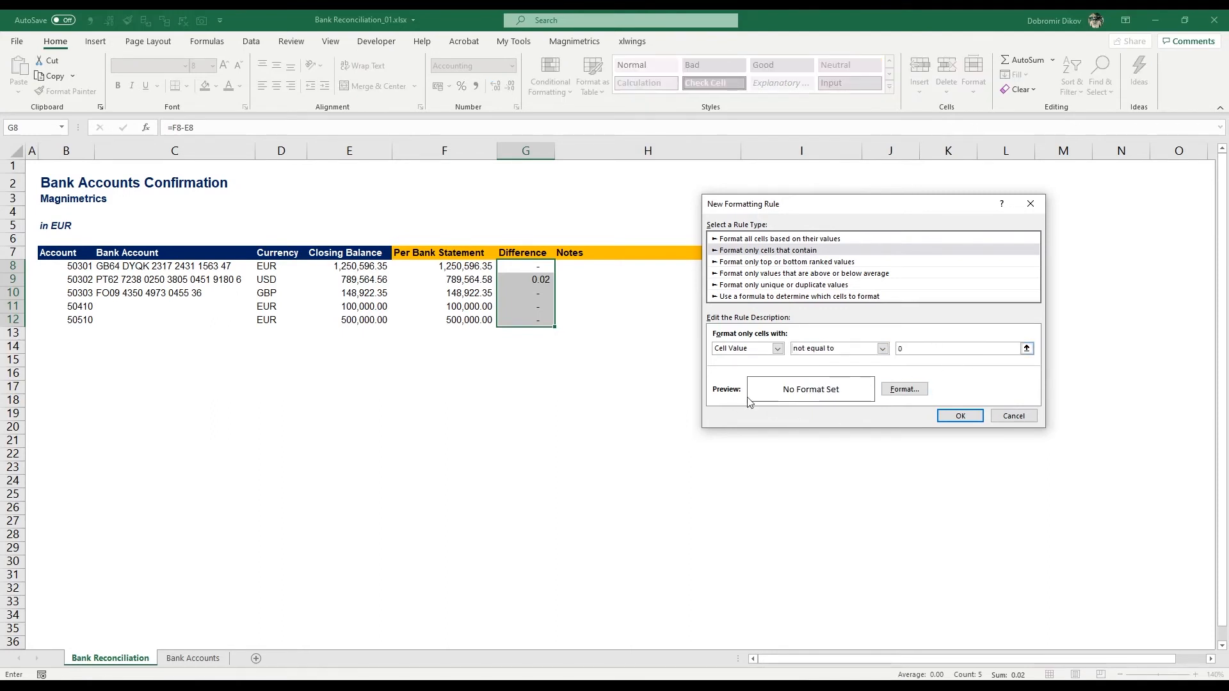
Step: Give the conditional formatting rule a red font and yellow fill, and apply it to the Difference cells
left_click(902, 390)
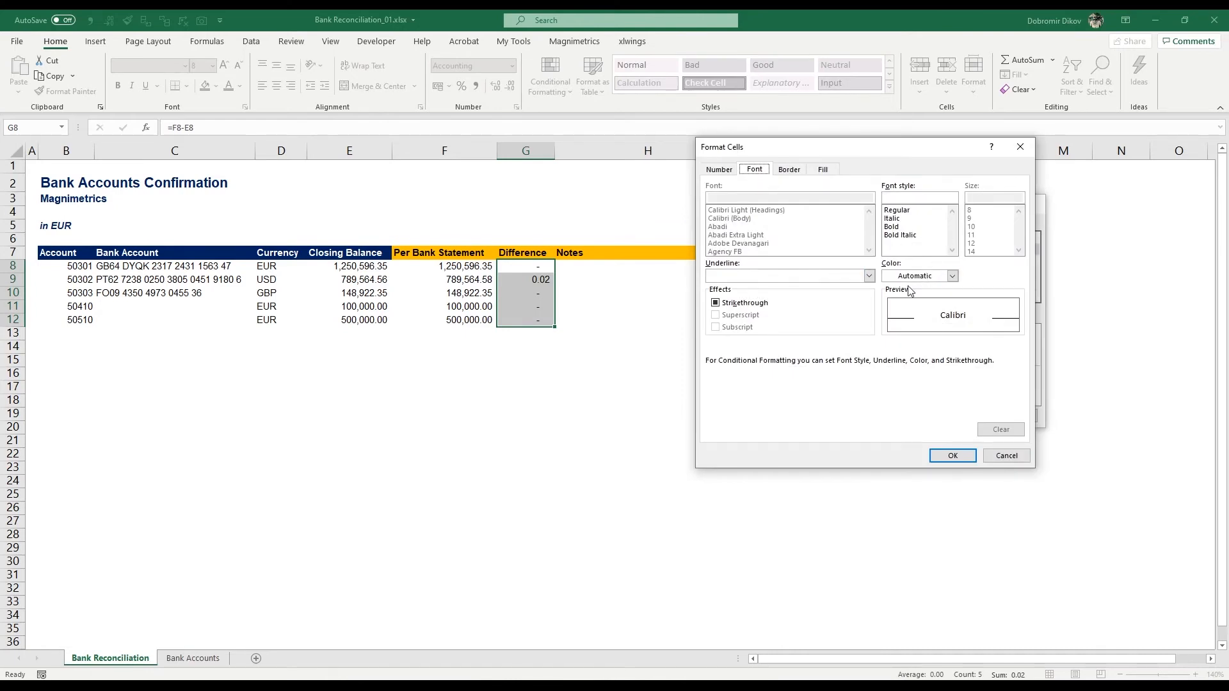
left_click(905, 279)
left_click(899, 414)
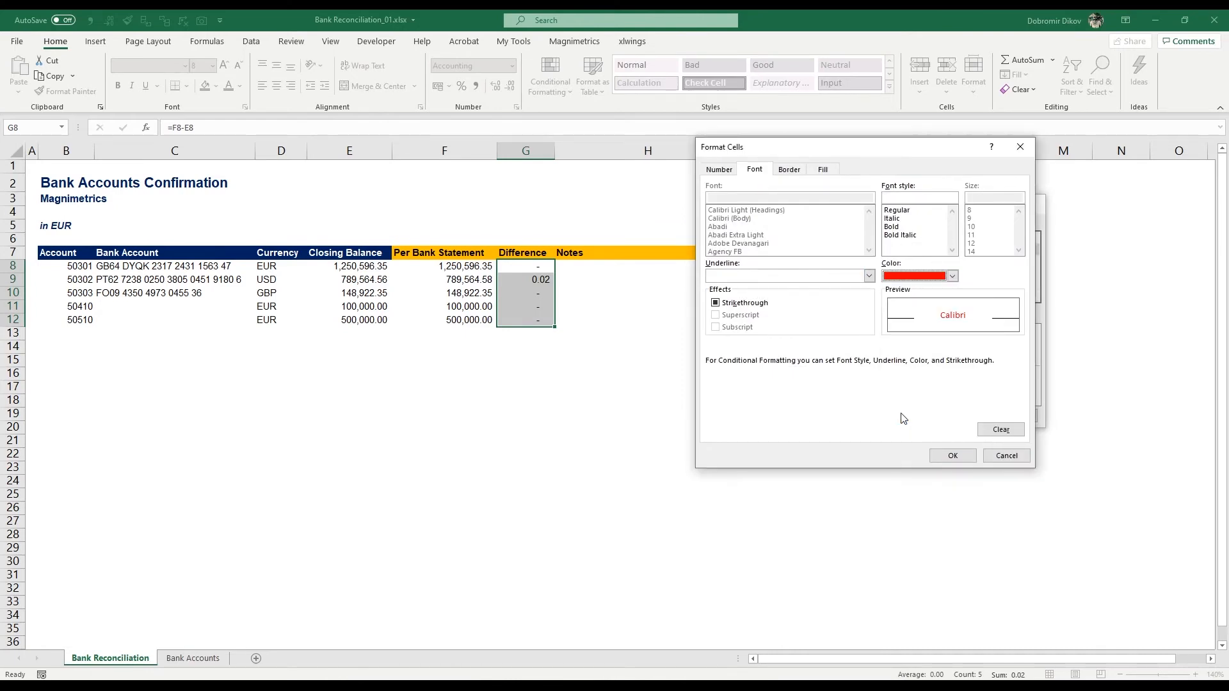
left_click(823, 170)
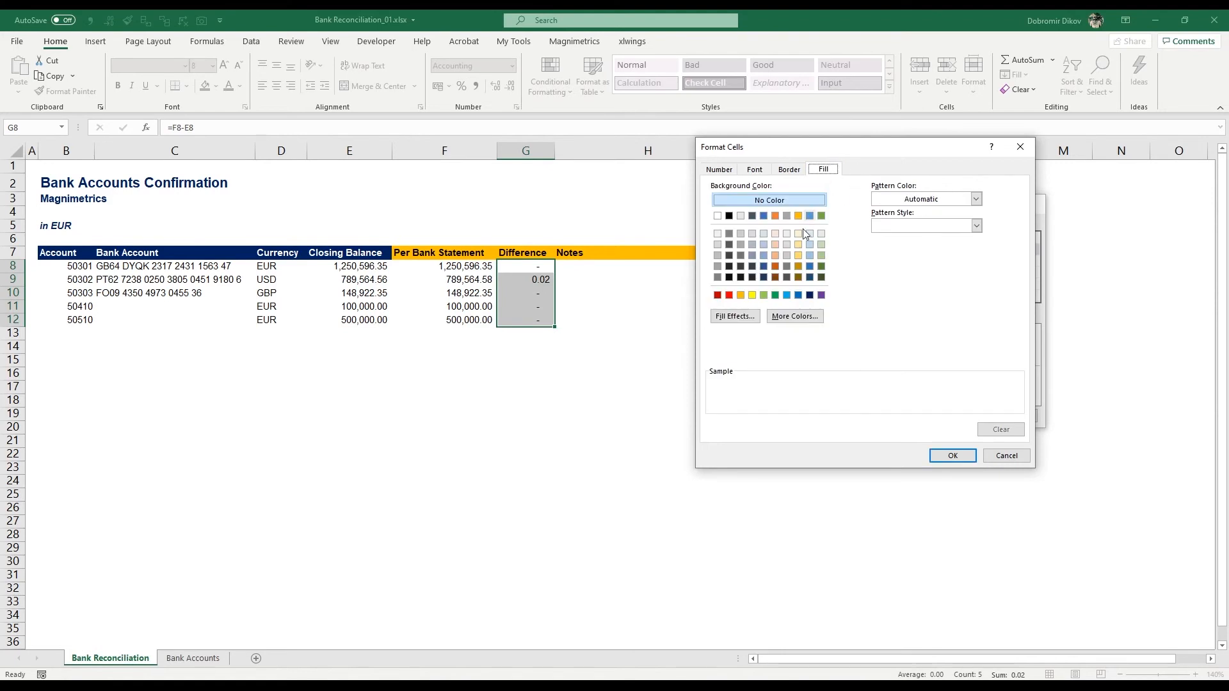
left_click(752, 296)
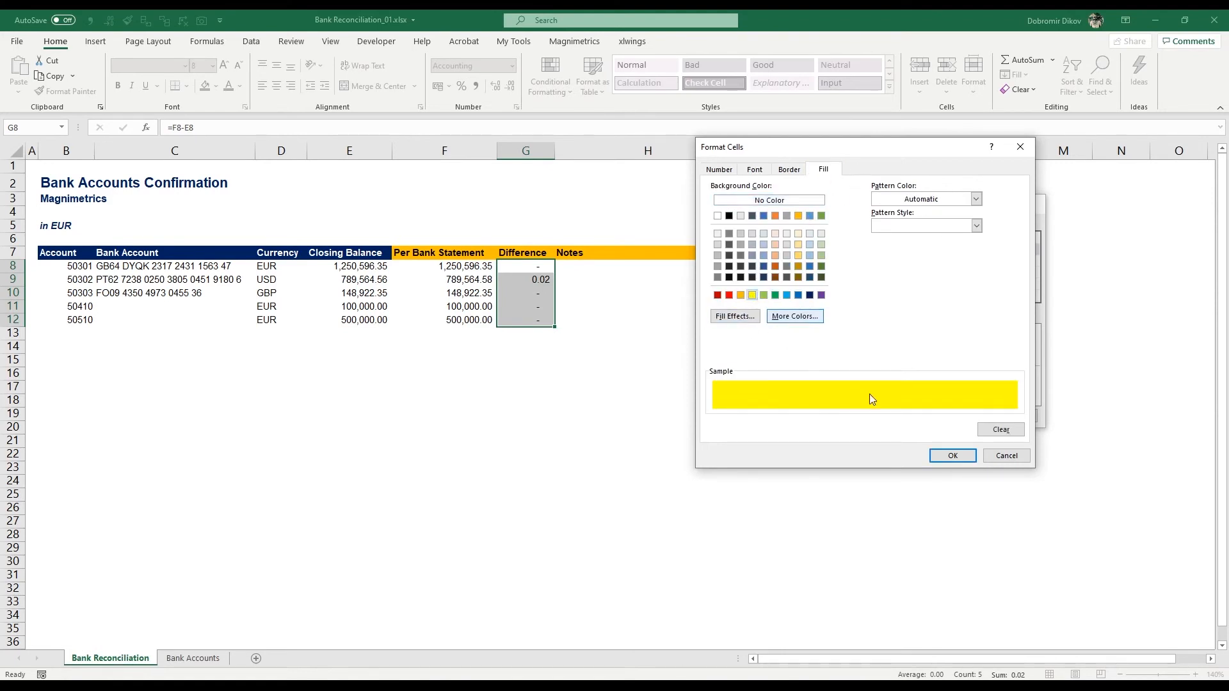
left_click(951, 457)
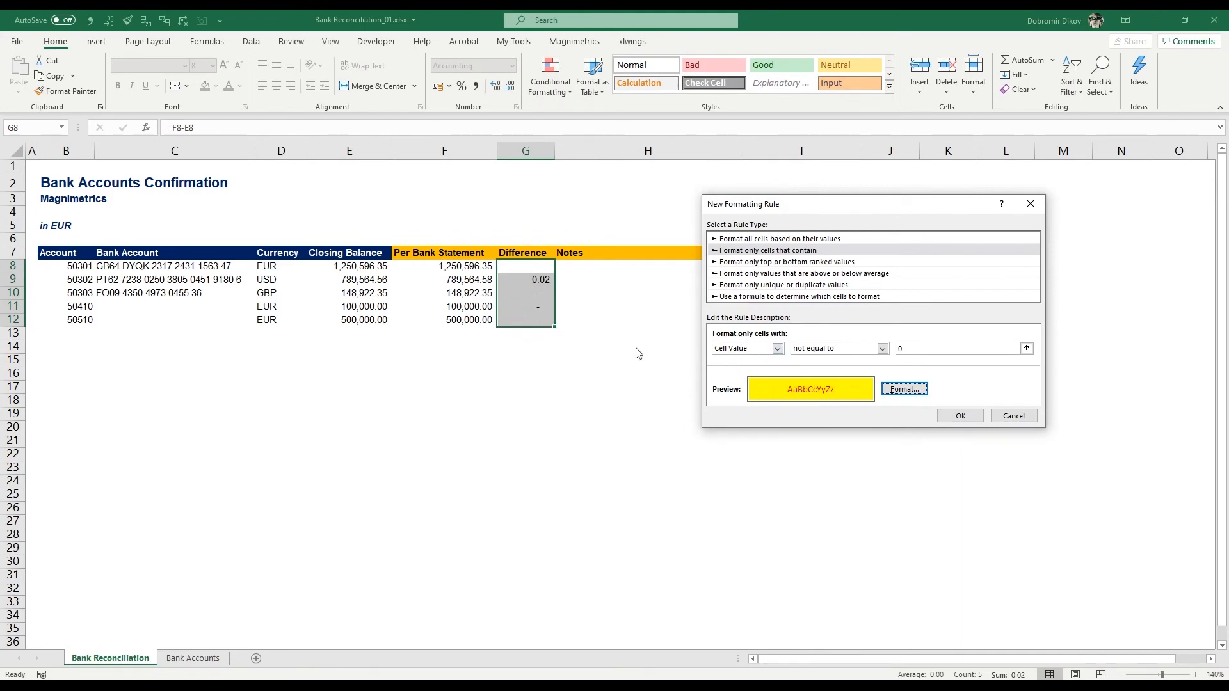
left_click(968, 417)
Step: Check the conditional formatting across the Difference cells G9 to G12
left_click(528, 278)
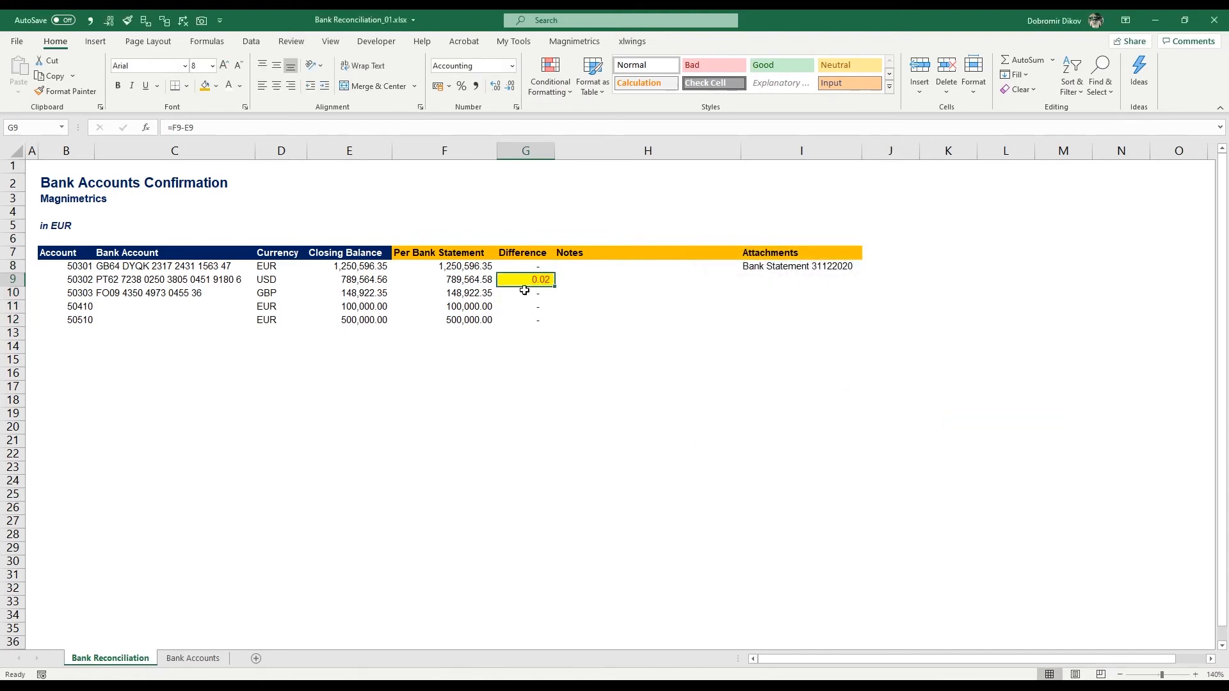
key("Down")
key("Down")
key("Down")
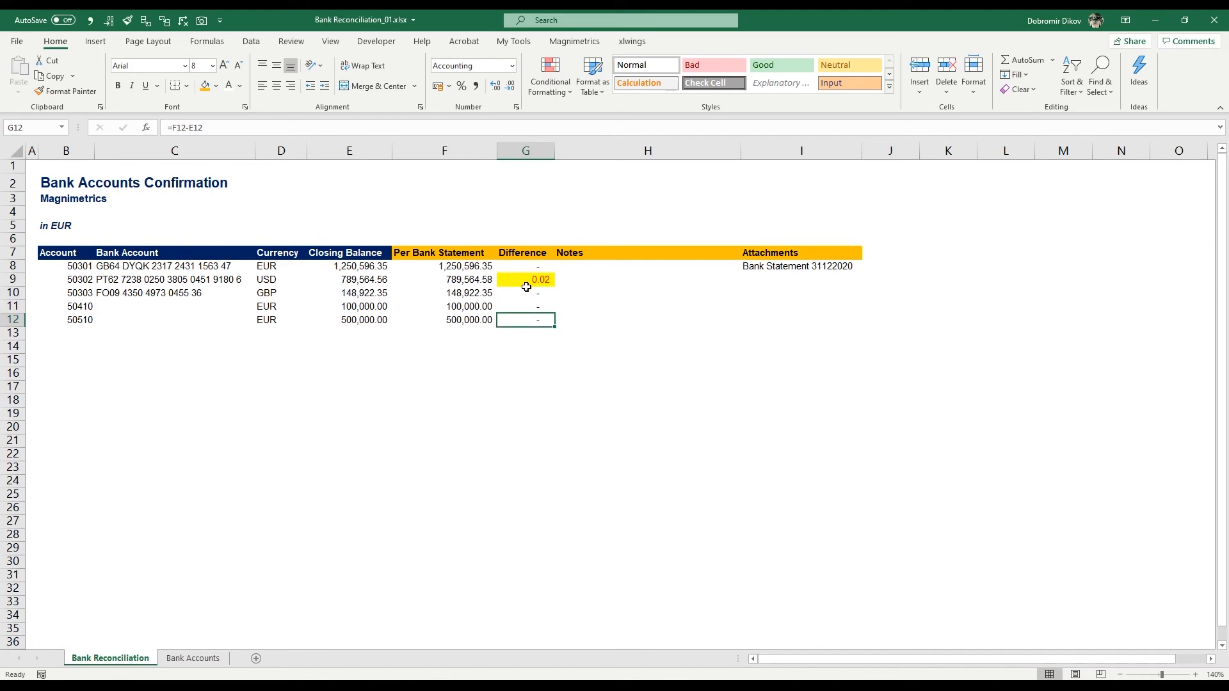
key("Up")
key("Up")
key("Up")
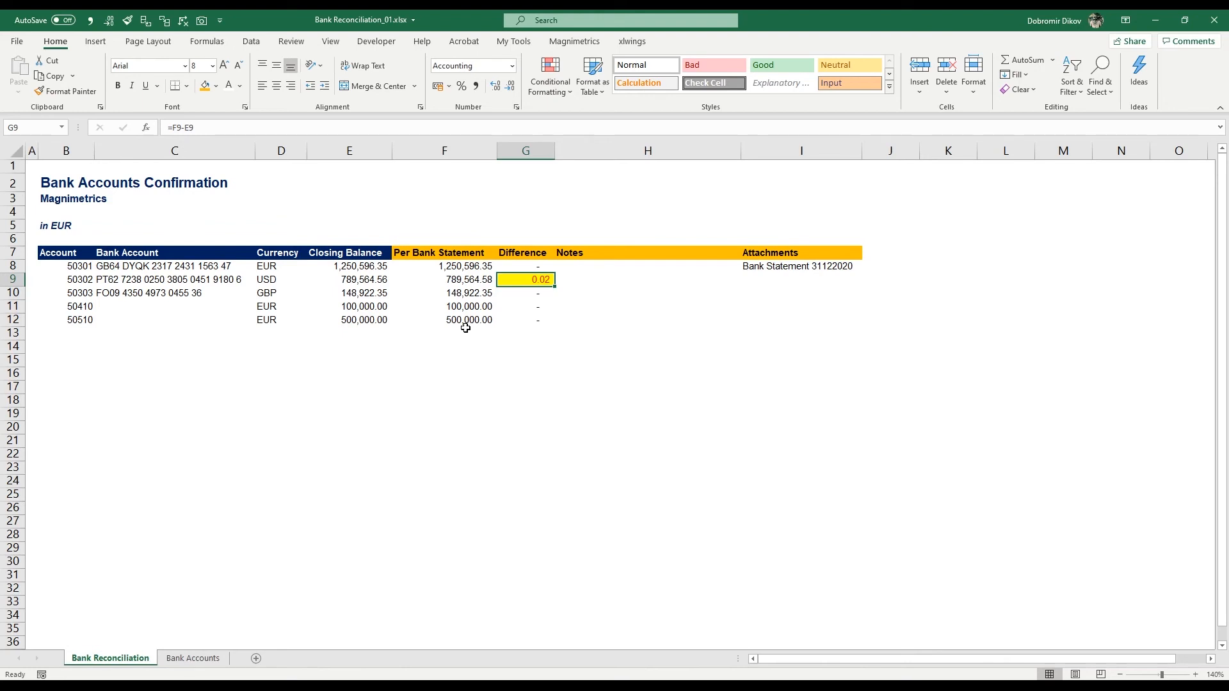
Step: Enter the note "Exchange rate rounding difference" in H9 beside the highlighted difference
key("Right")
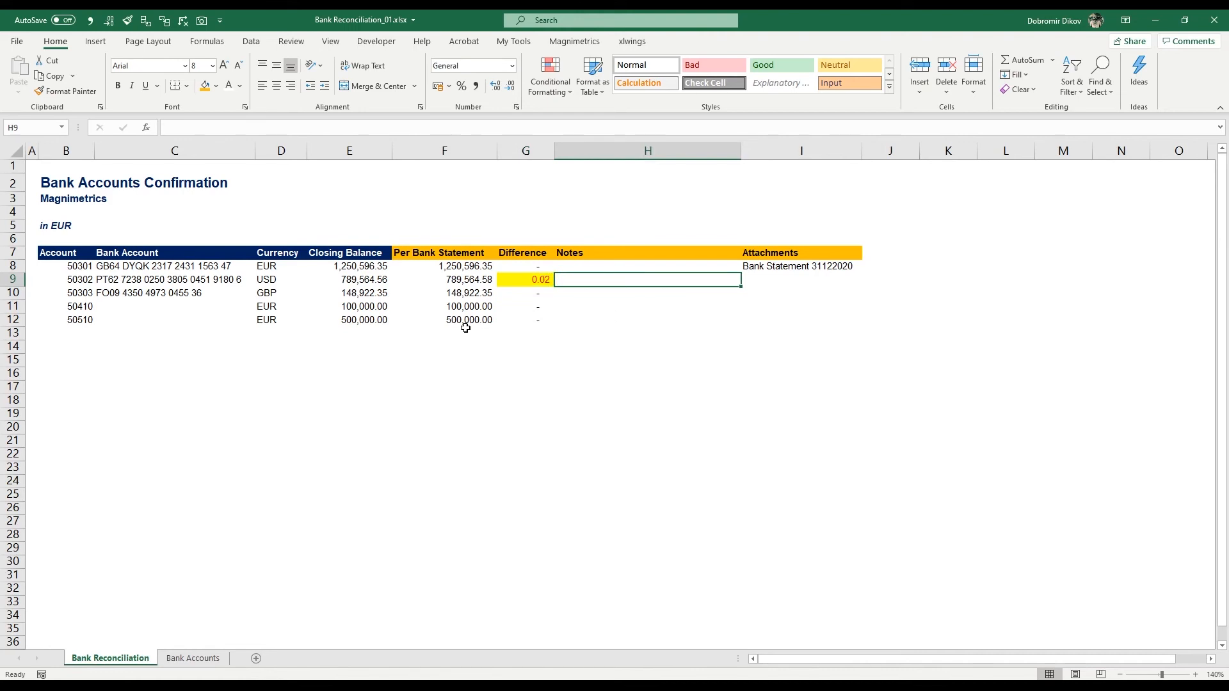
type("Exchange rate ro")
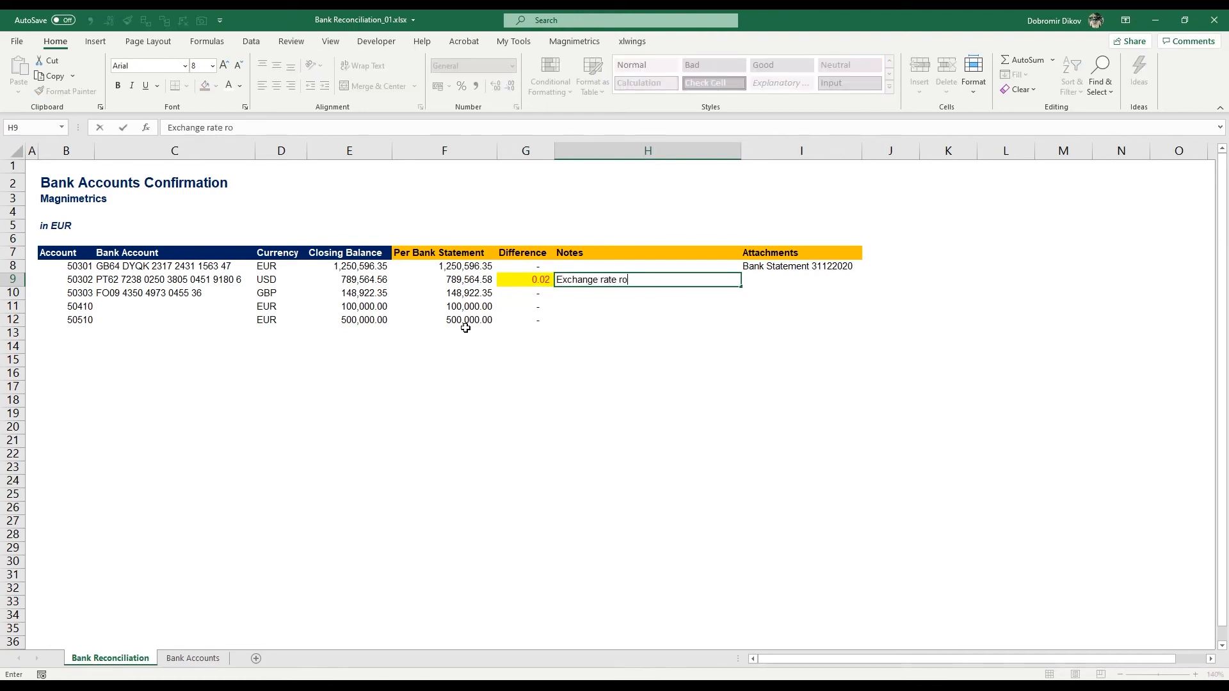
type("unding differen")
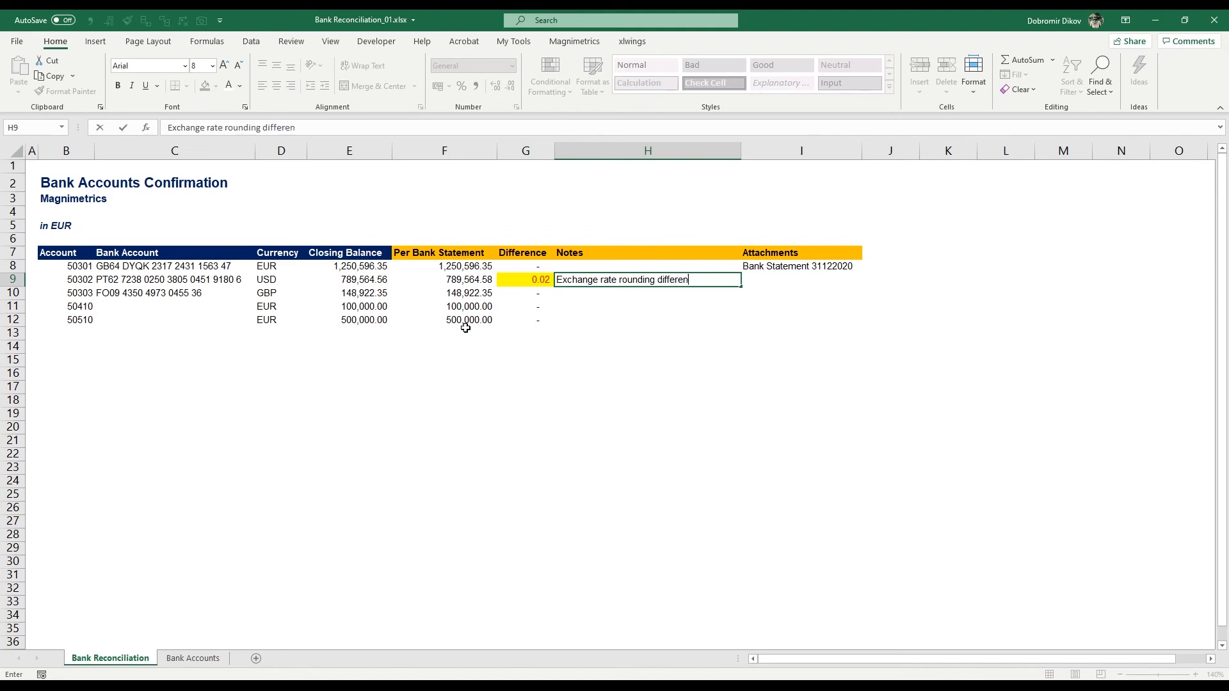
type("ce")
key("Return")
key("Up")
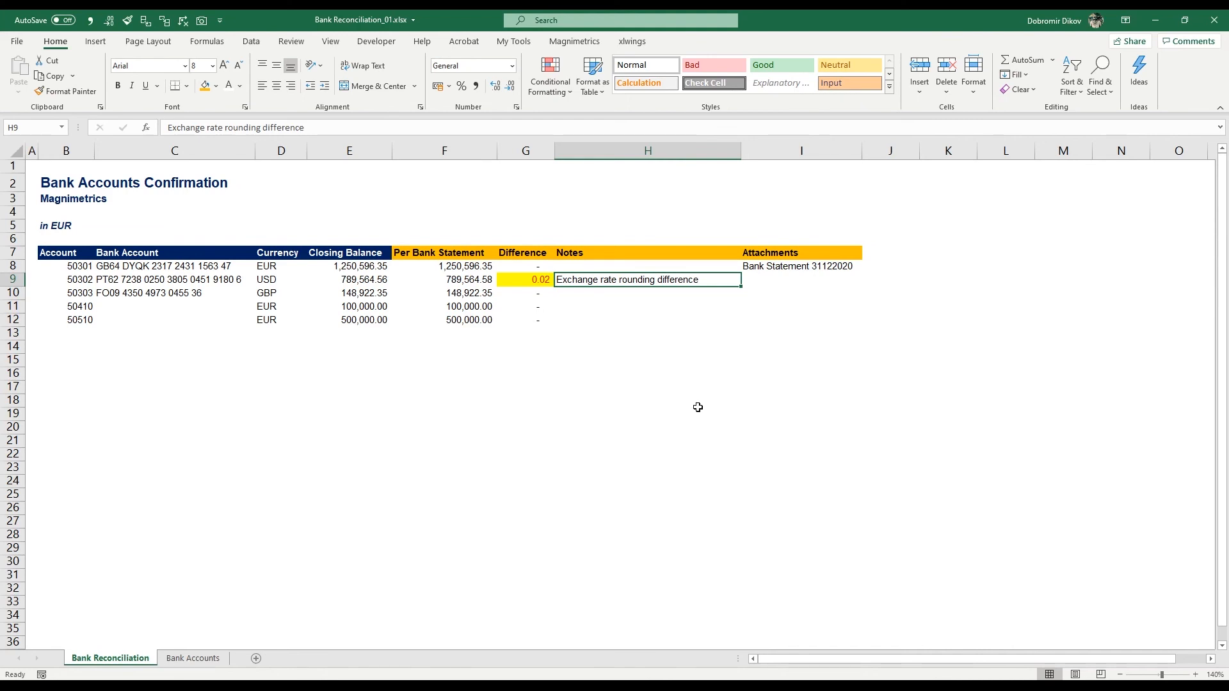
Step: Embed the file Bank Statement_31122020.pdf as an icon in the Attachments column, just below the Bank Statement 31122020 entry
left_click(790, 281)
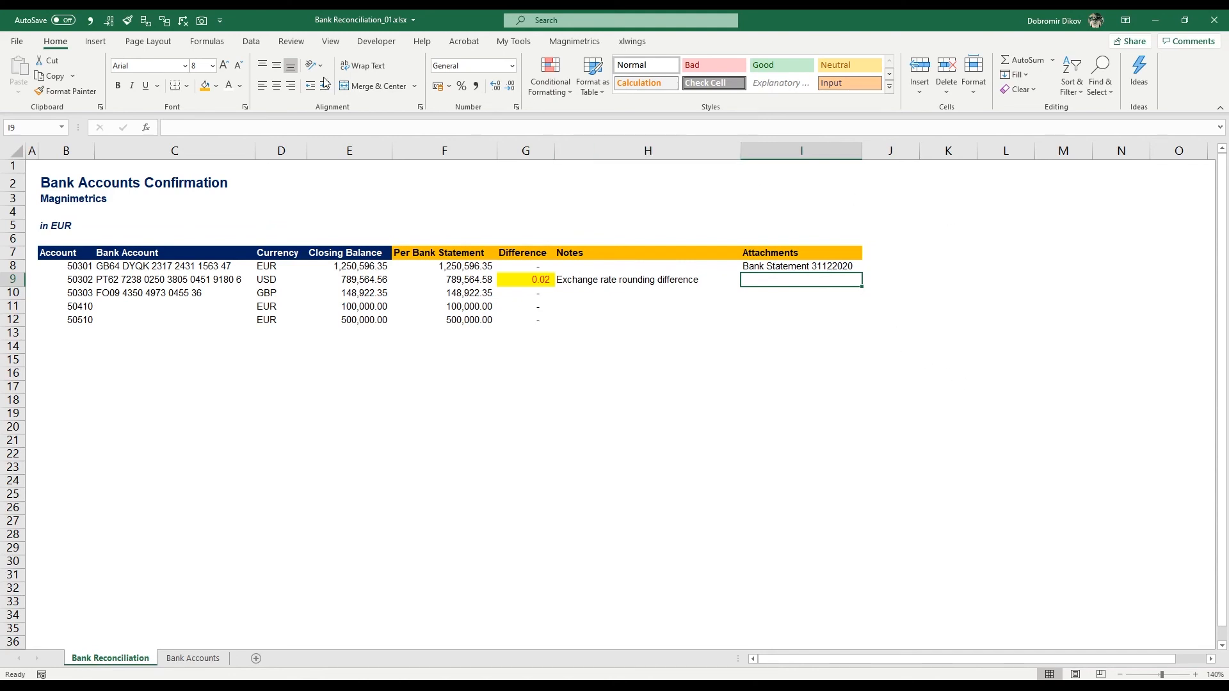
left_click(95, 41)
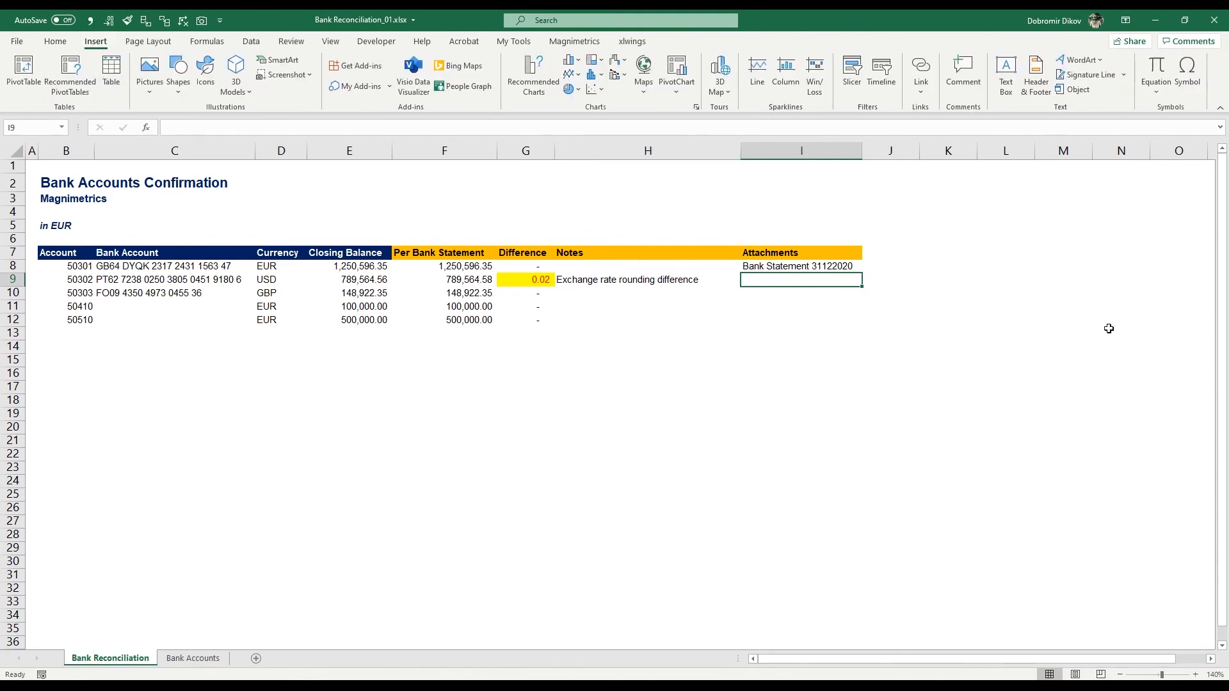
left_click(1080, 90)
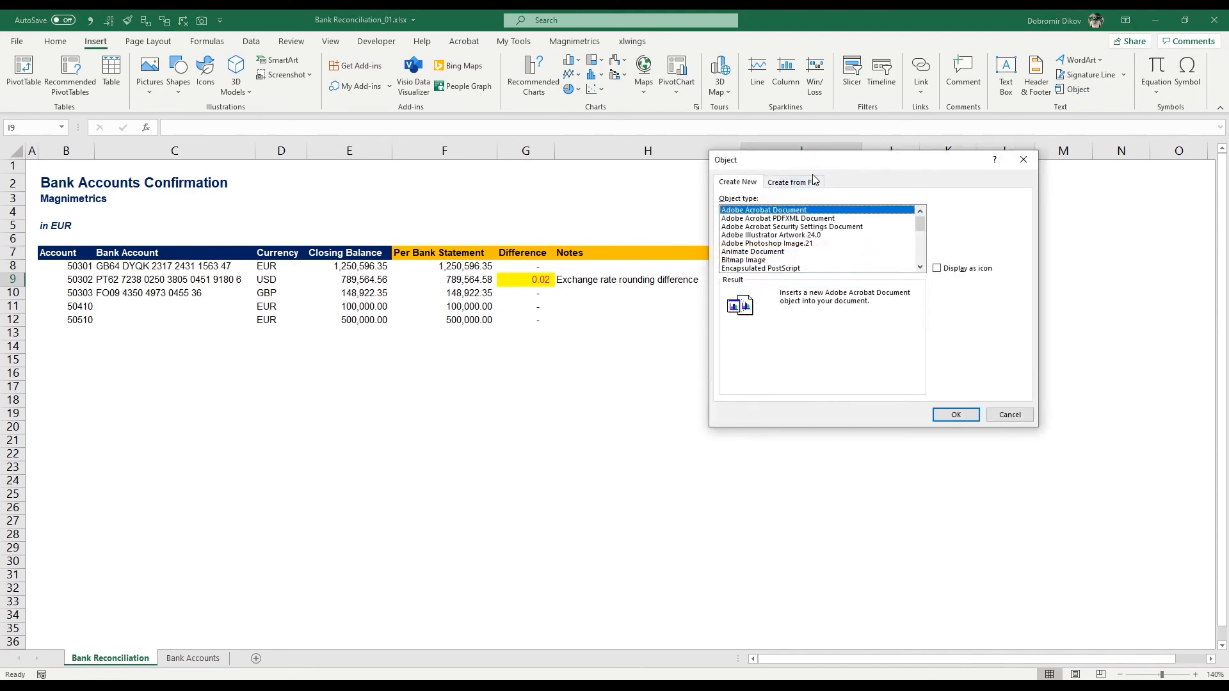
left_click(794, 184)
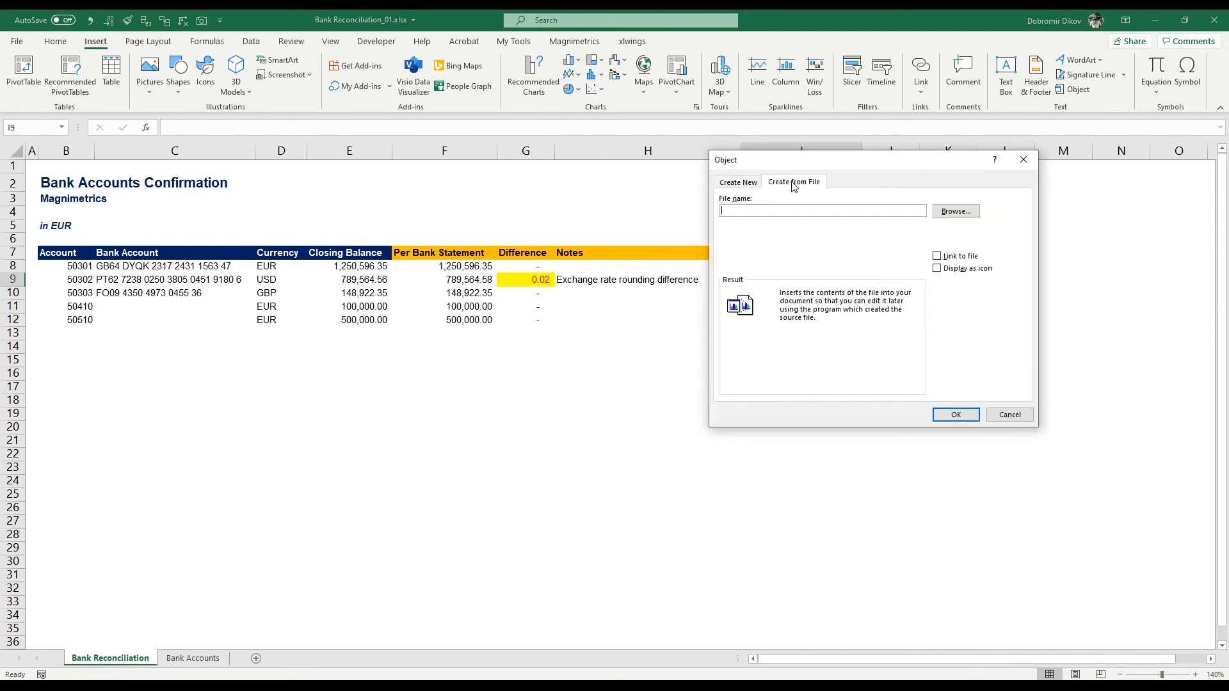
left_click(956, 213)
left_click(793, 298)
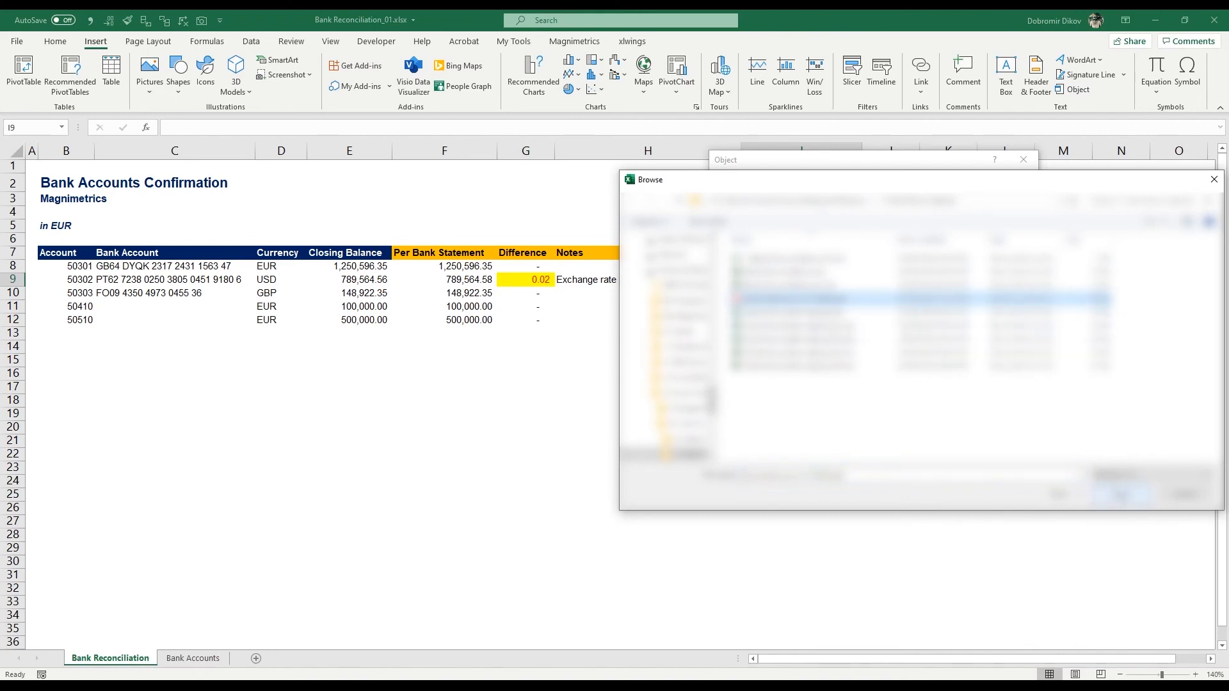
left_click(1120, 494)
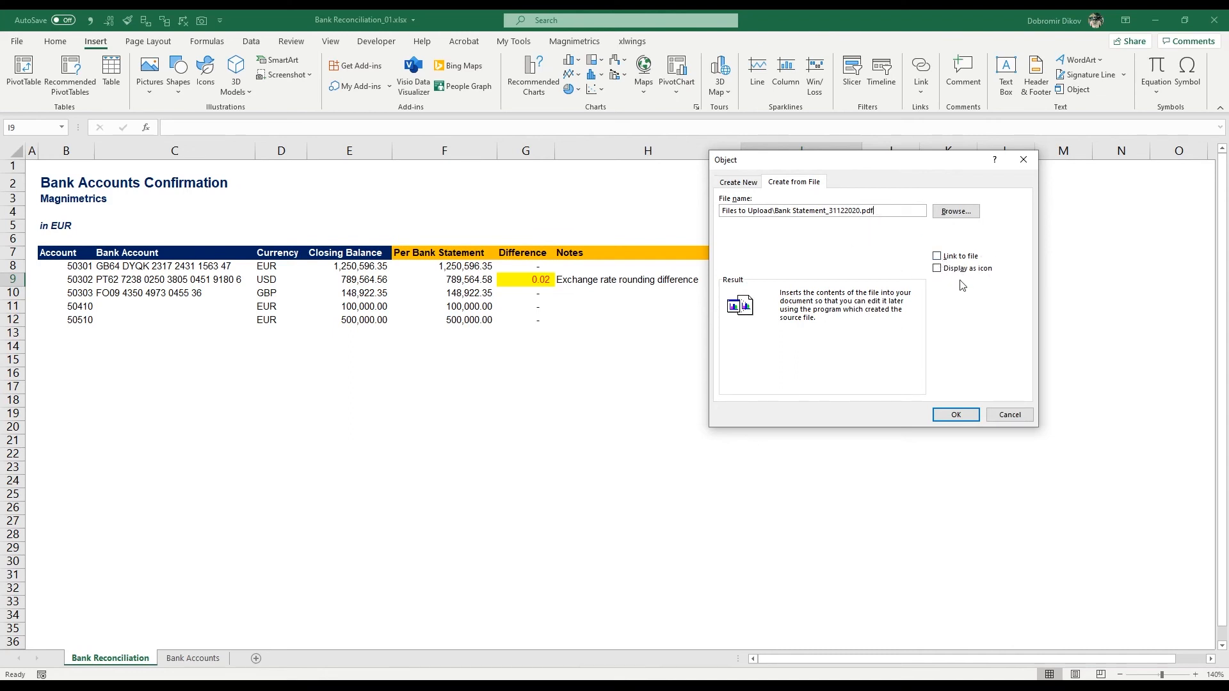
left_click(937, 268)
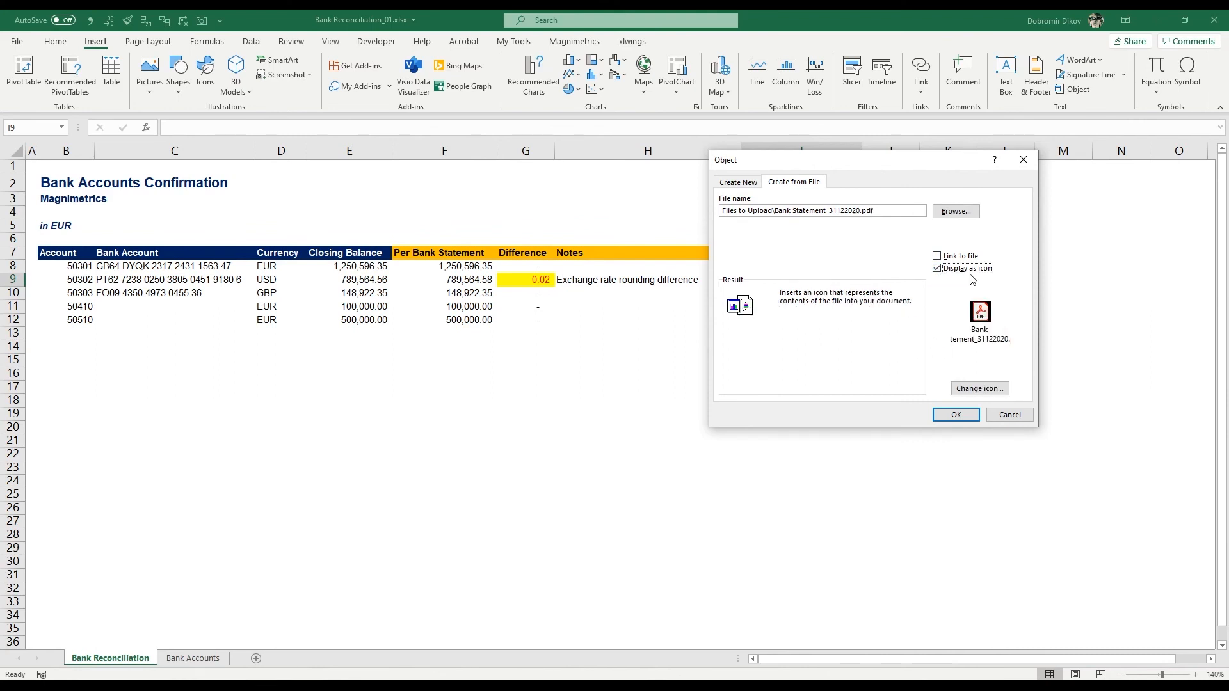
left_click(956, 415)
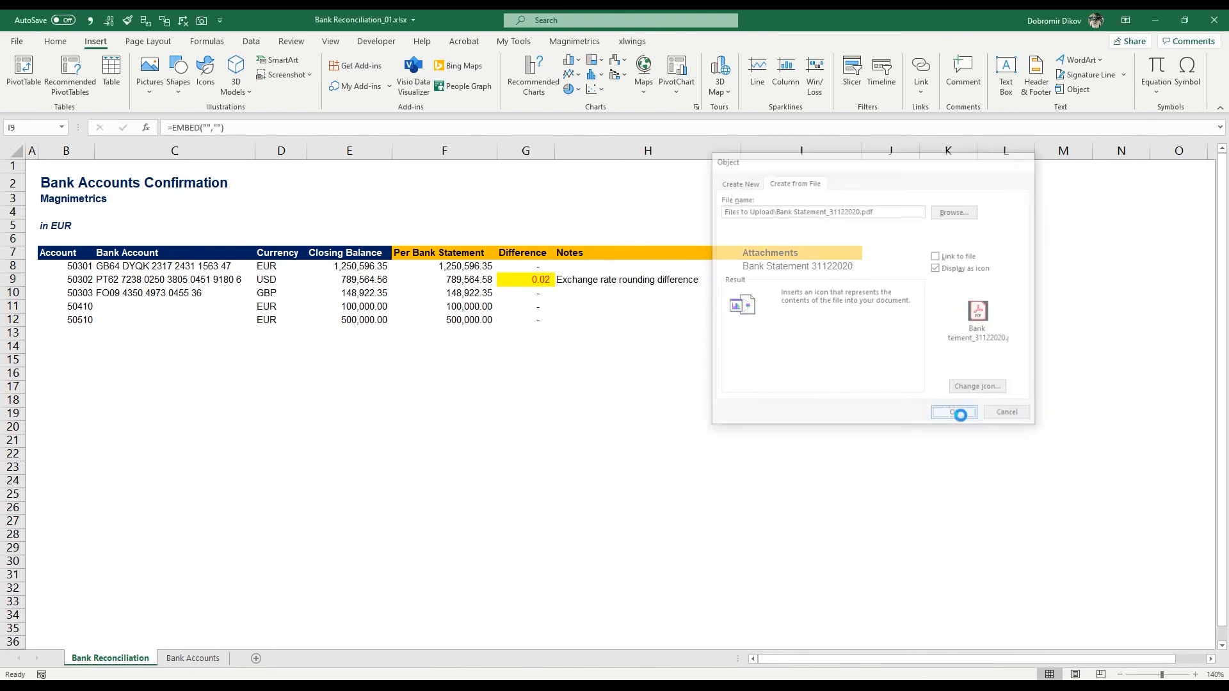
left_click_drag(820, 307, 837, 306)
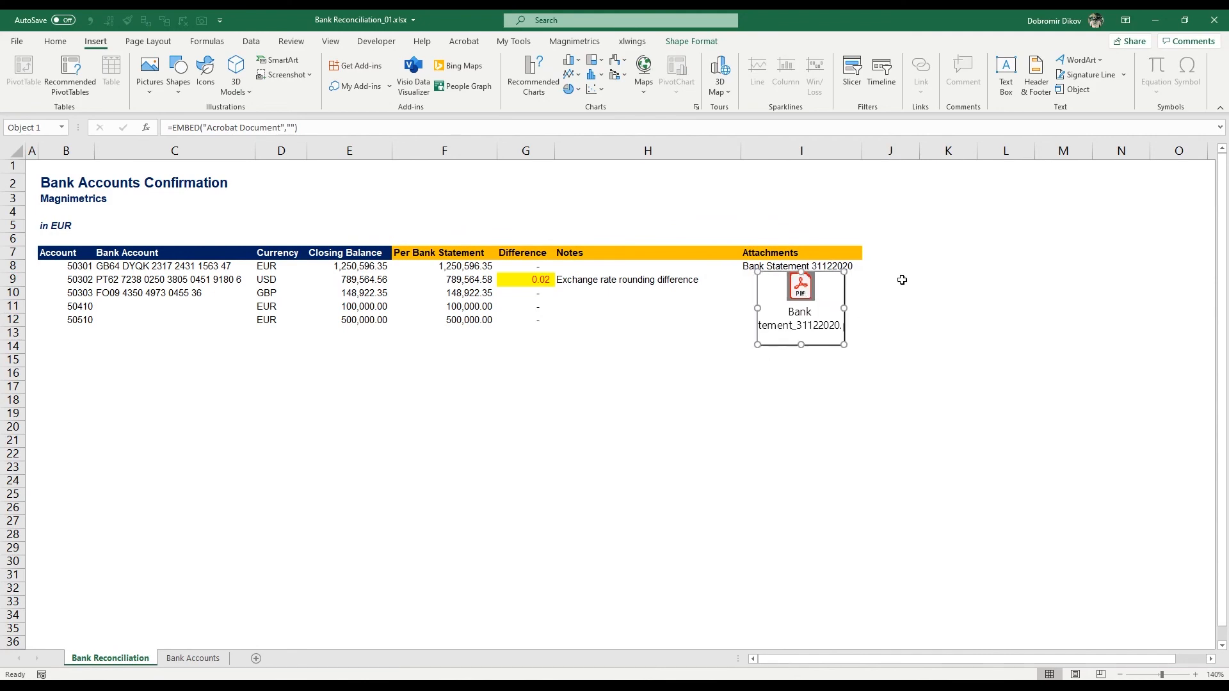
left_click(894, 322)
Step: Open the embedded bank statement PDF to examine its contents, and return to the worksheet
left_click(801, 291)
double_click(802, 292)
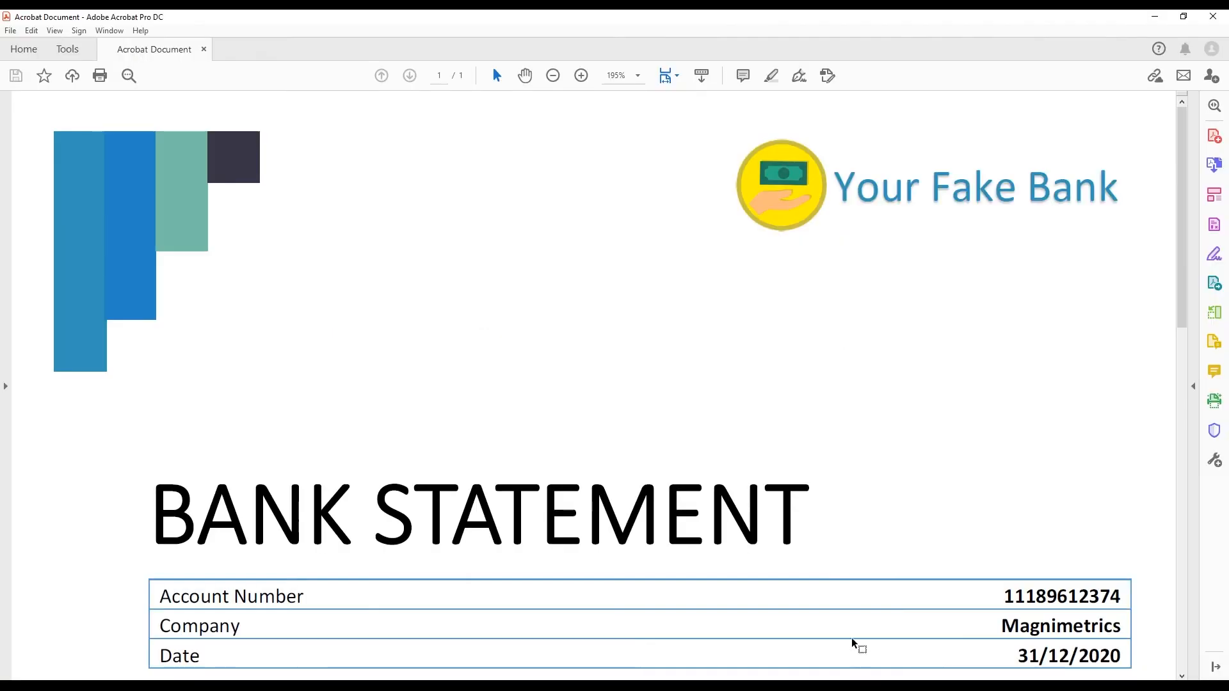
scroll(762, 349, "down", 10)
scroll(784, 320, "up", 3)
scroll(784, 320, "up", 8)
left_click(1213, 16)
left_click(659, 336)
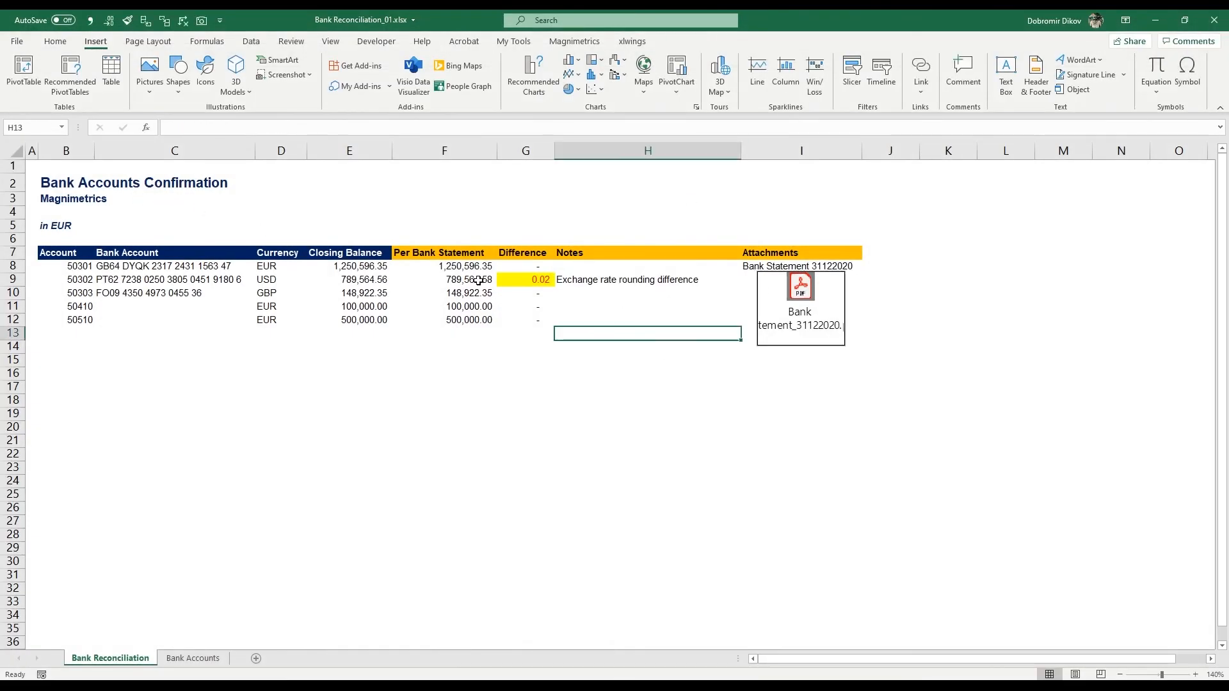
left_click(661, 308)
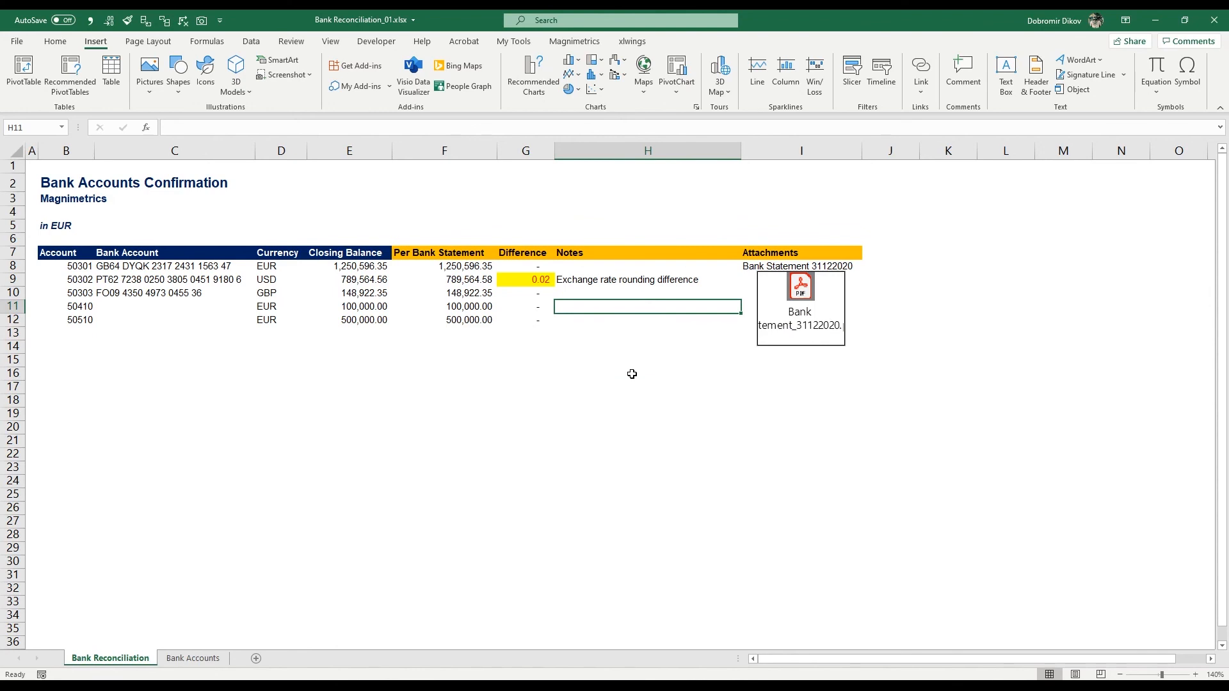